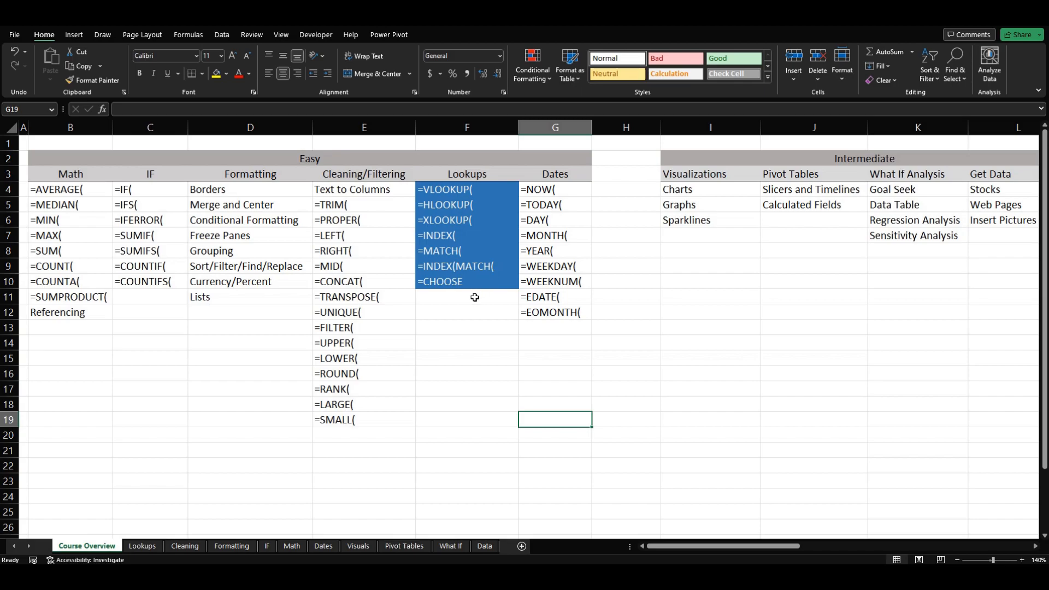
Step: Switch to the Lookups worksheet and look over the lookup labels below the plant price table
key("ctrl+Page_Down")
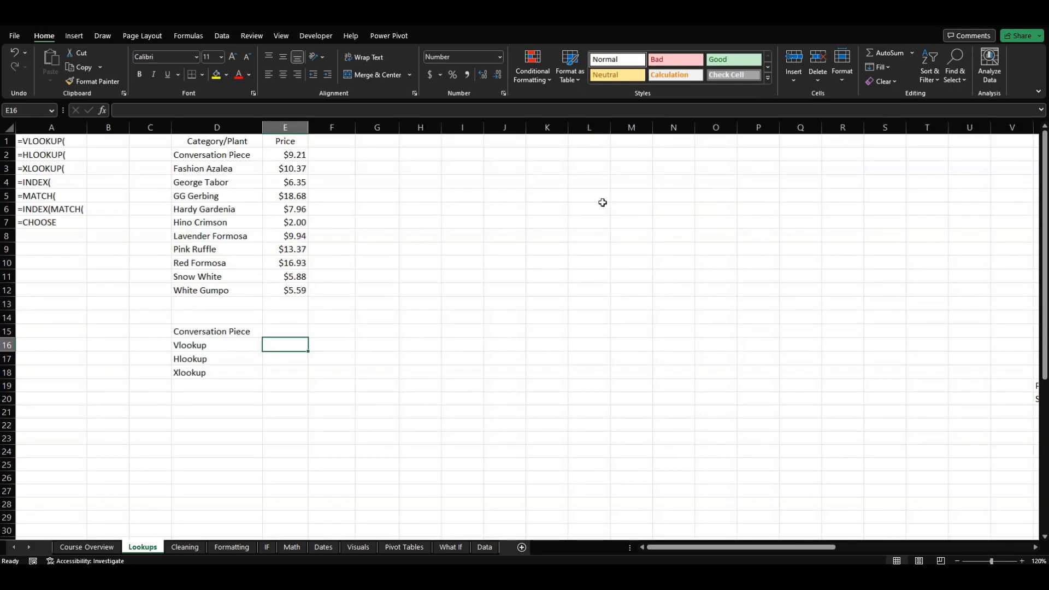
left_click(359, 344)
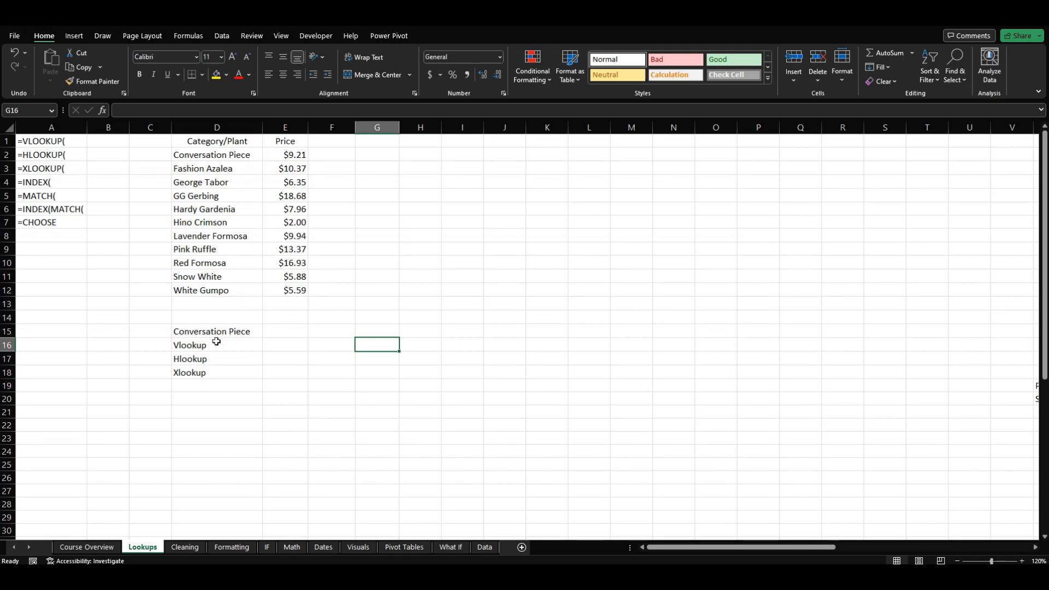
left_click(198, 347)
left_click(241, 374)
left_click(287, 334)
Step: Enter a VLOOKUP in E16 that finds the plant in D15 within D1:E12 and returns column 2
left_click(286, 345)
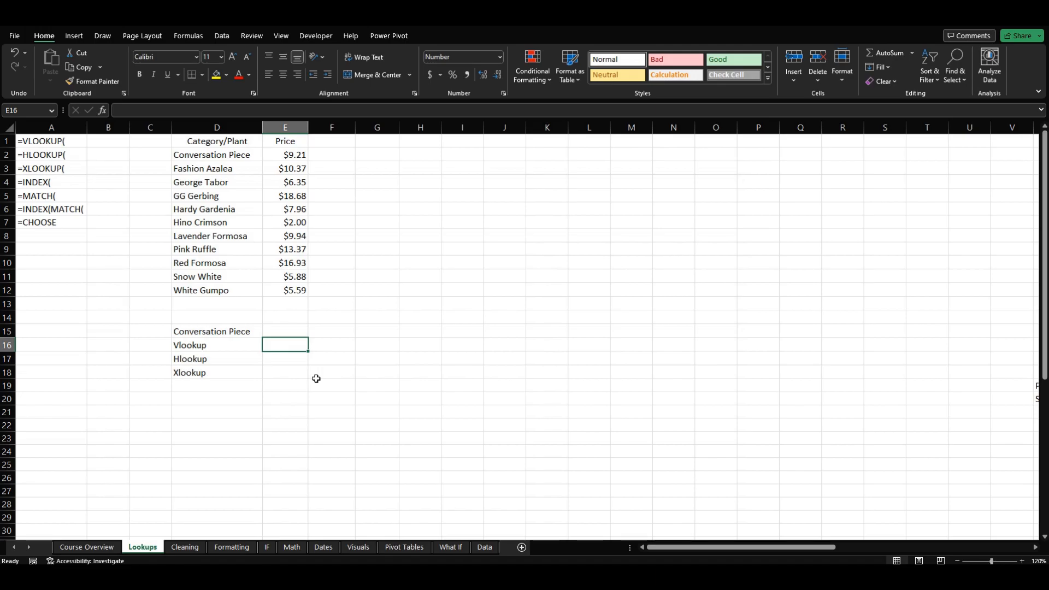
type("=")
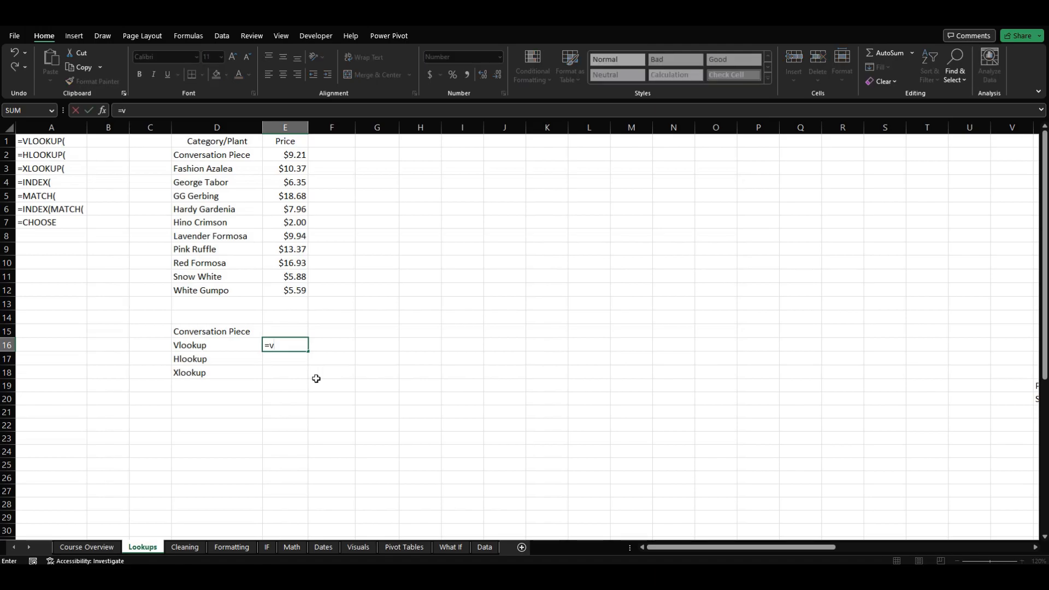
type("vl")
key("Tab")
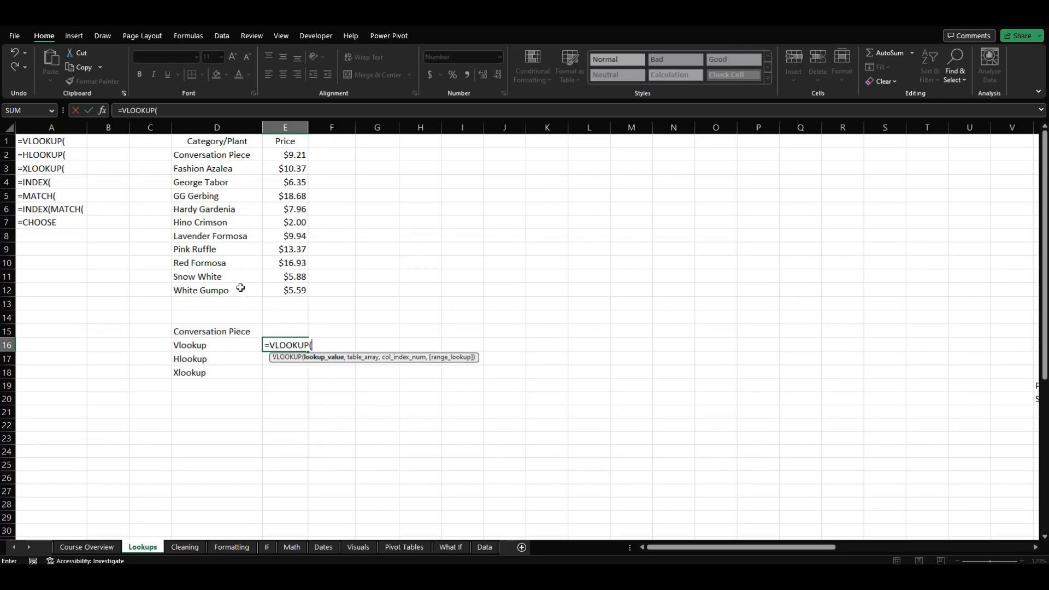
left_click(212, 331)
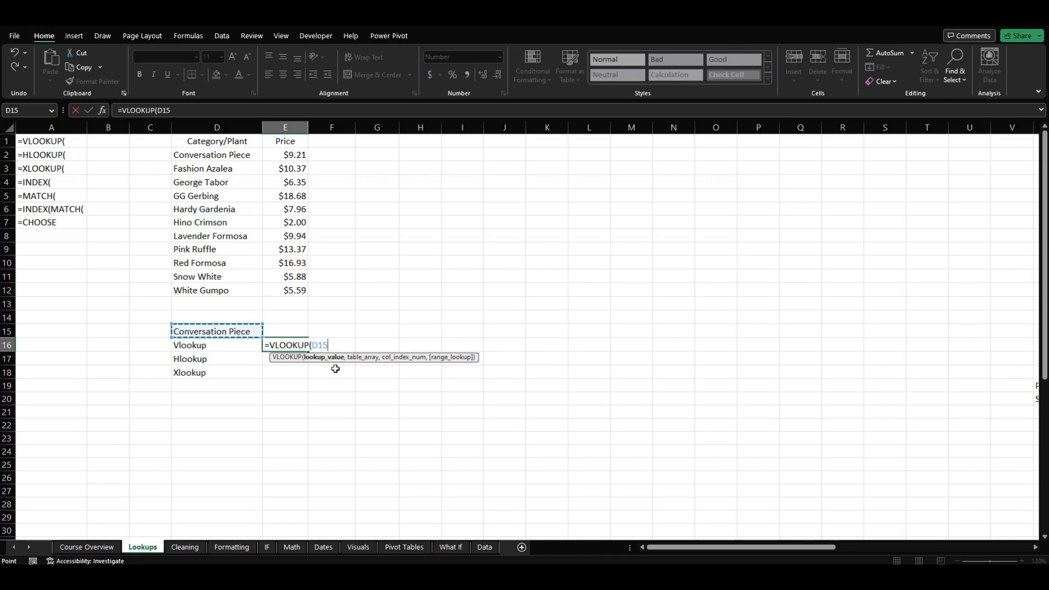
type(",")
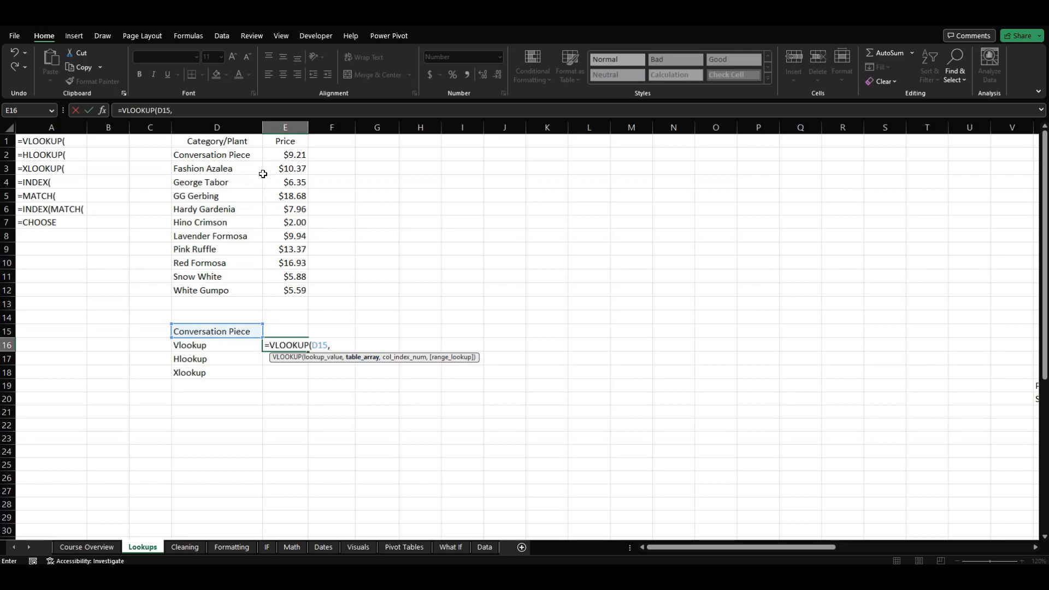
mouse_move(218, 143)
left_mouse_down()
mouse_move(287, 189)
mouse_move(298, 304)
mouse_move(297, 290)
left_mouse_up()
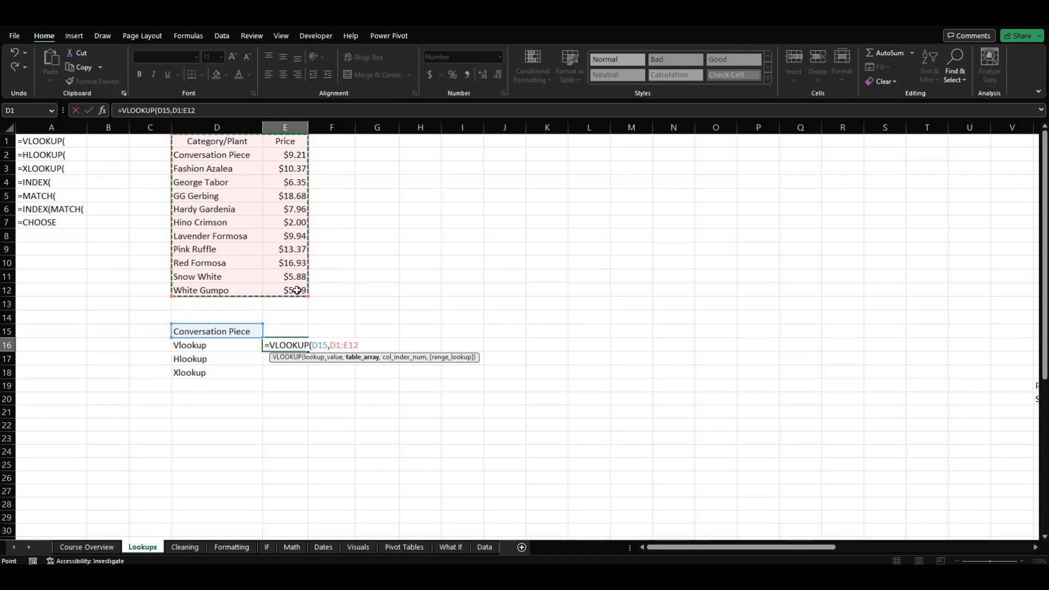
type(",2")
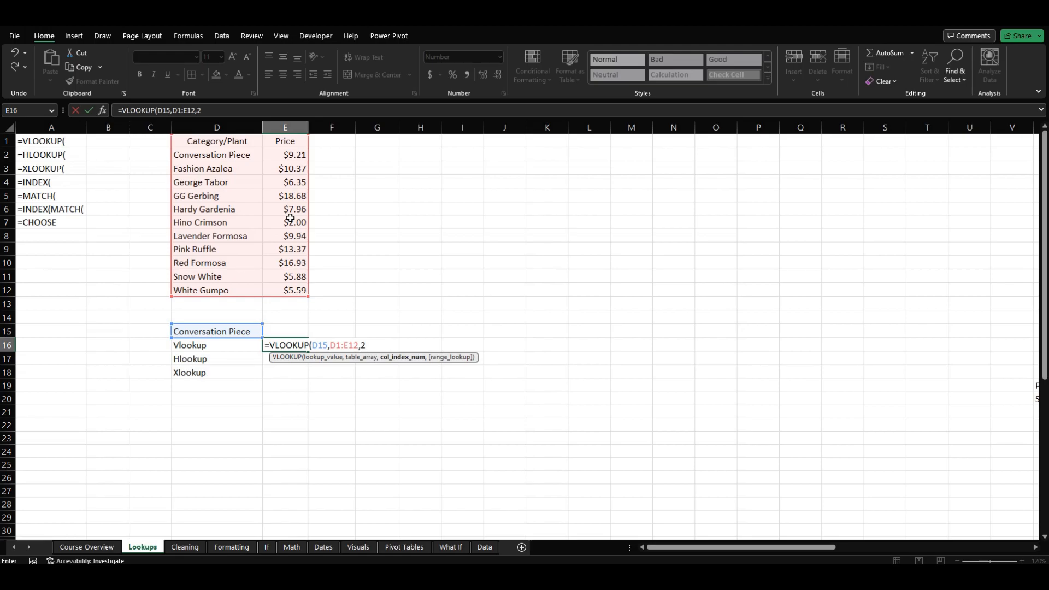
type(")")
key("Return")
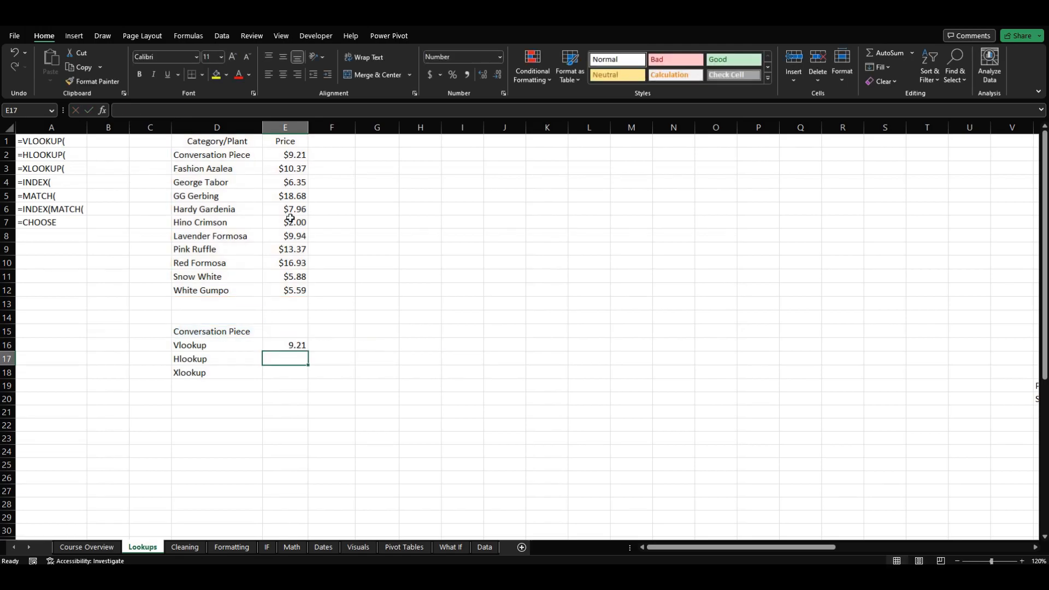
Step: Change the lookup plant in D15 to White Gumpo to test the VLOOKUP formula
left_click(293, 343)
left_click(218, 333)
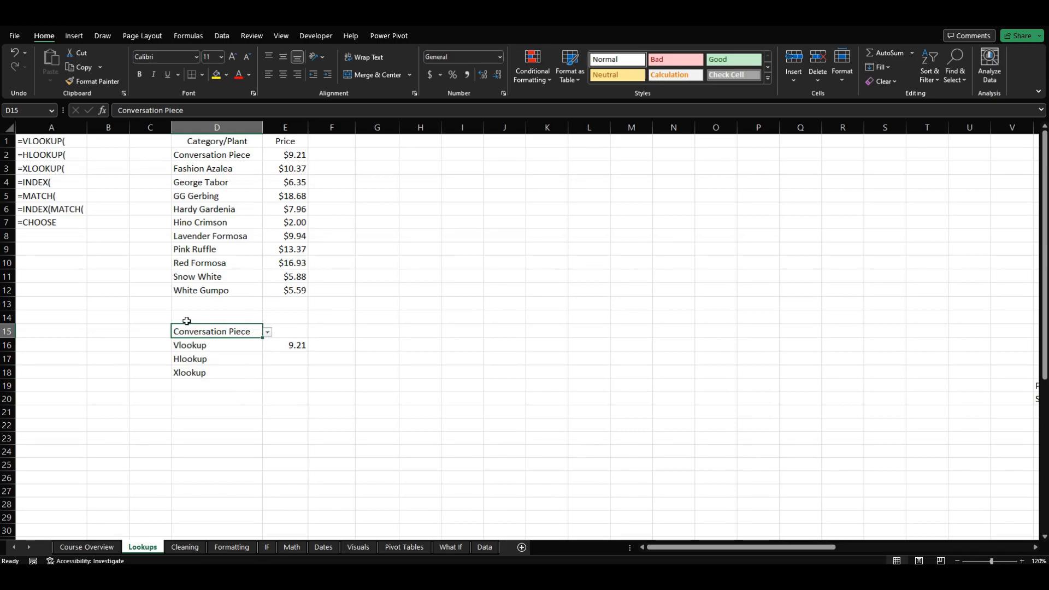
left_click(268, 333)
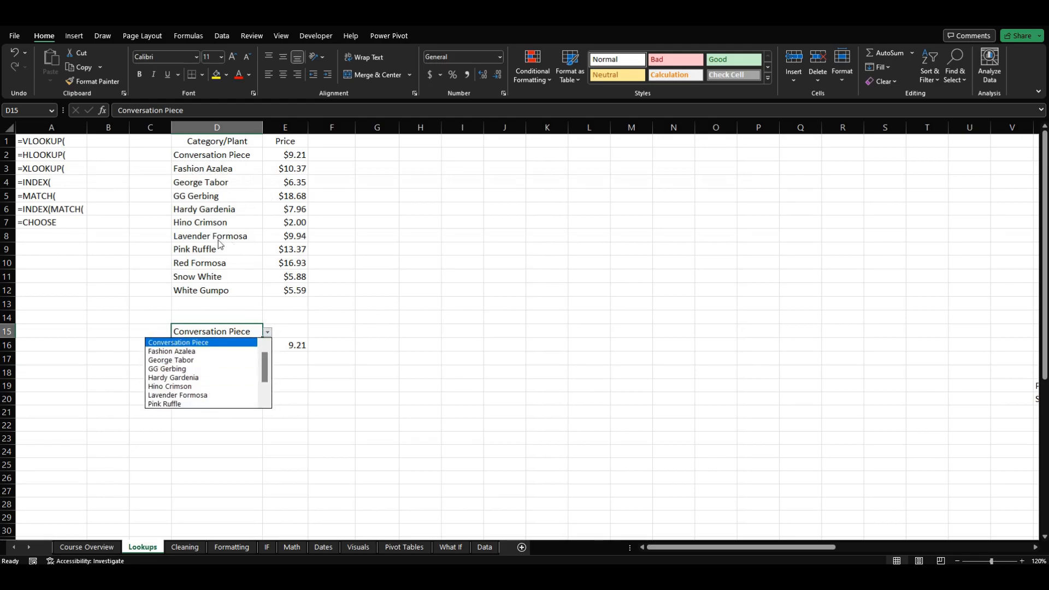
scroll(210, 363, "down", 1)
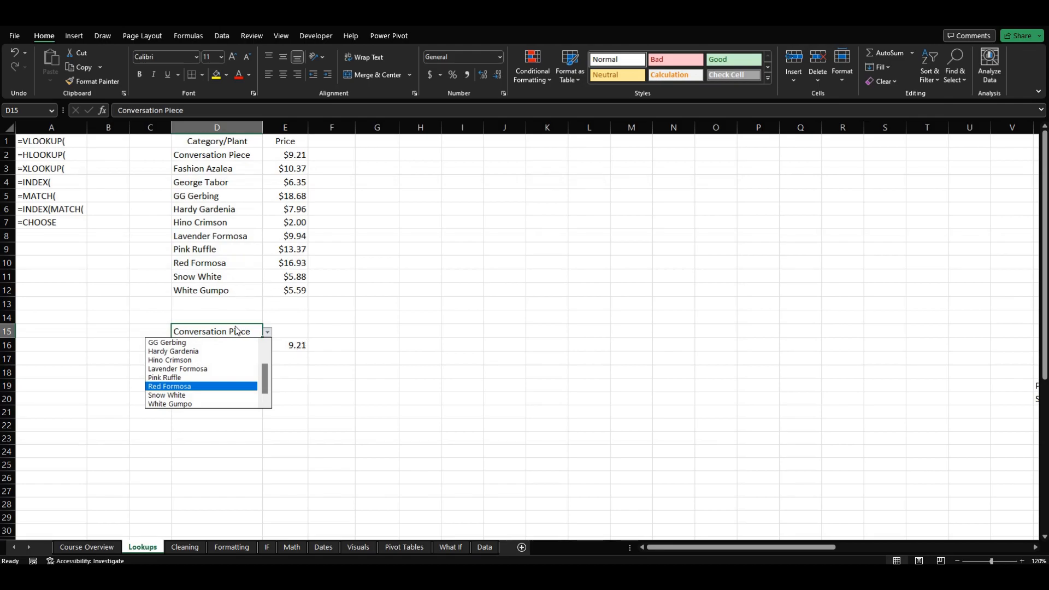
left_click(182, 404)
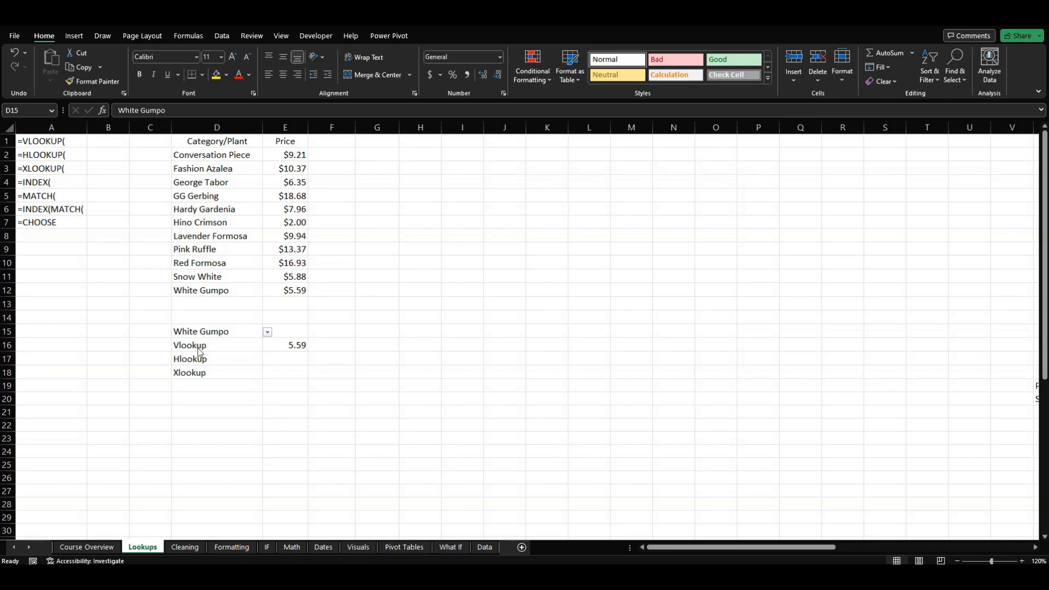
left_click(216, 358)
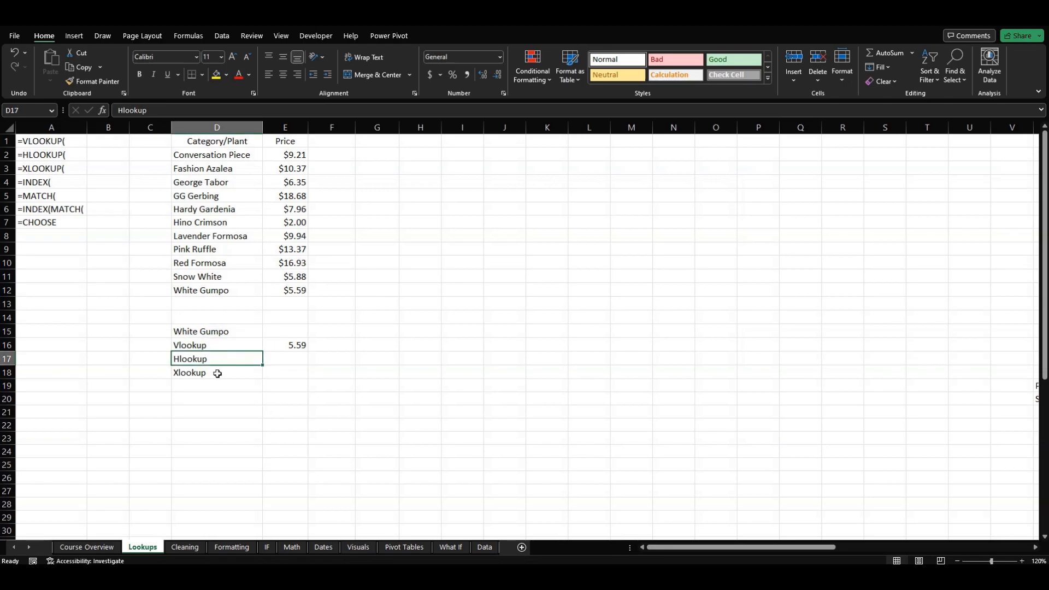
left_click(207, 345)
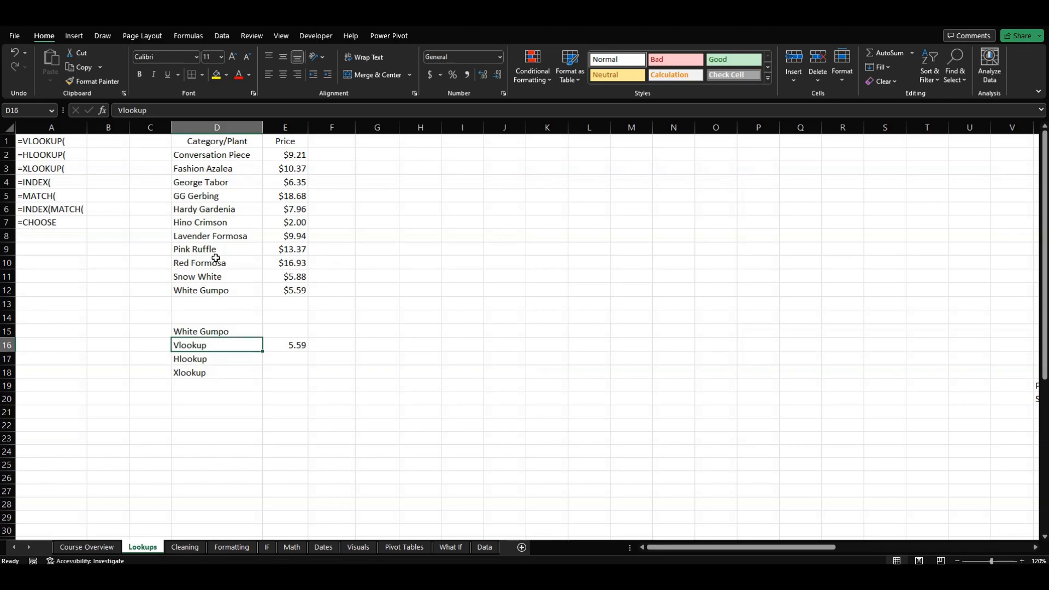
left_click(226, 355)
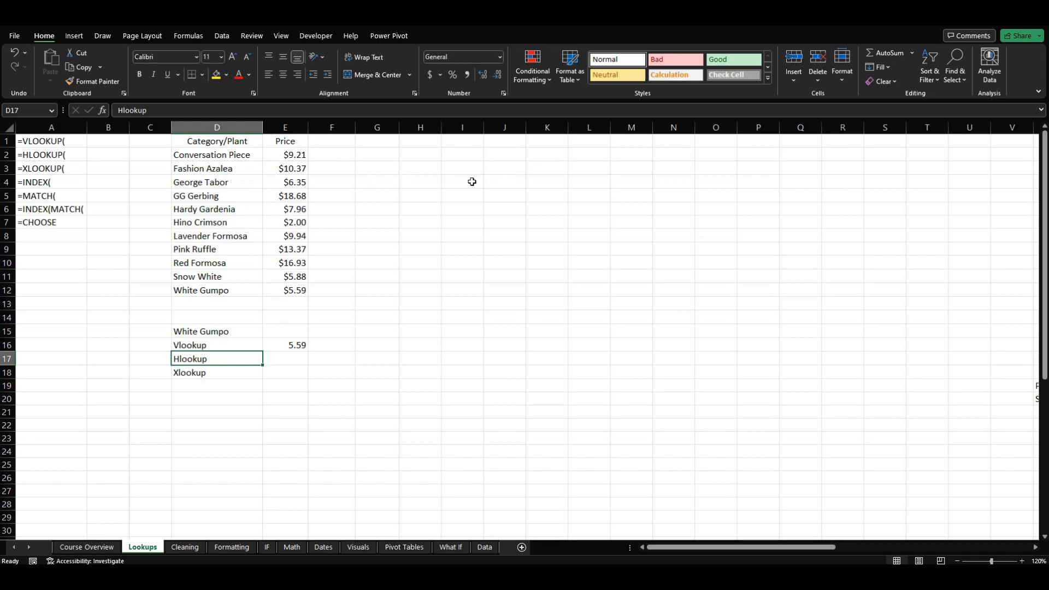
Step: Enter a TRANSPOSE formula in H2 that lays out the plants and prices in D2:E12 horizontally
left_click(421, 153)
type("=")
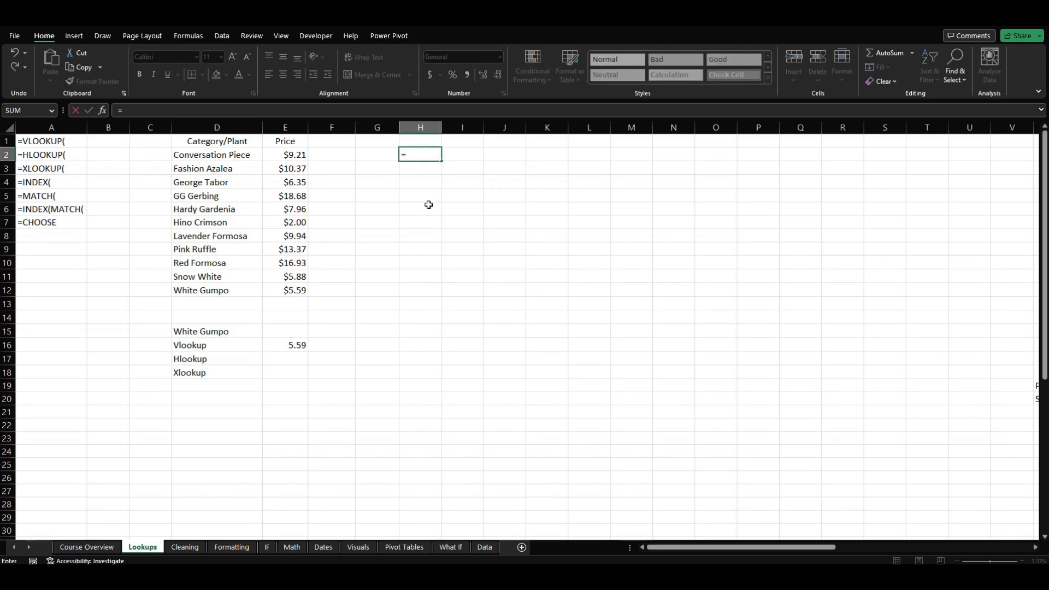
type("trans")
key("Tab")
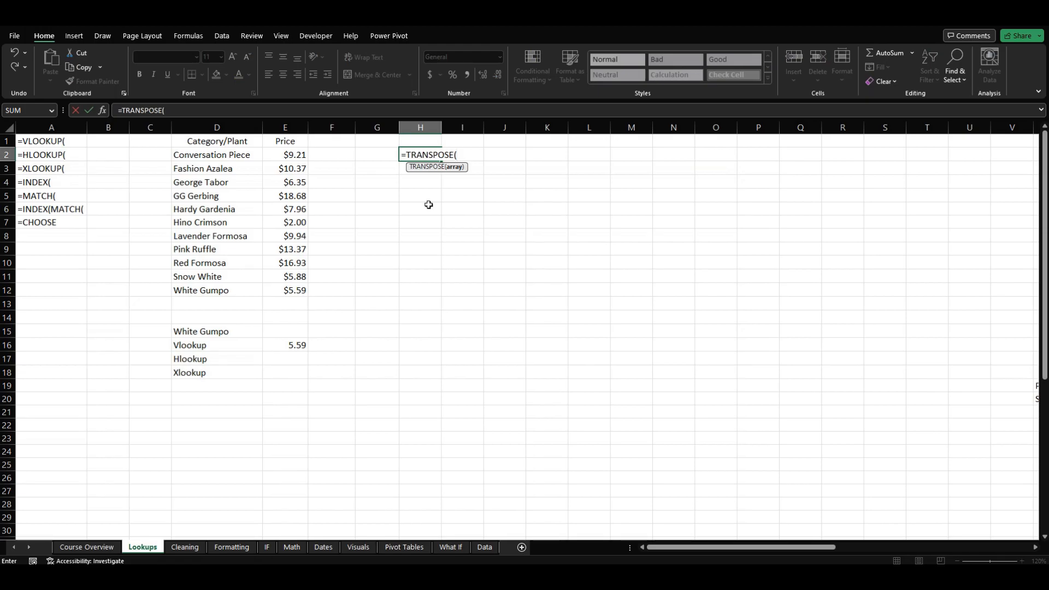
left_click_drag(216, 156, 300, 287)
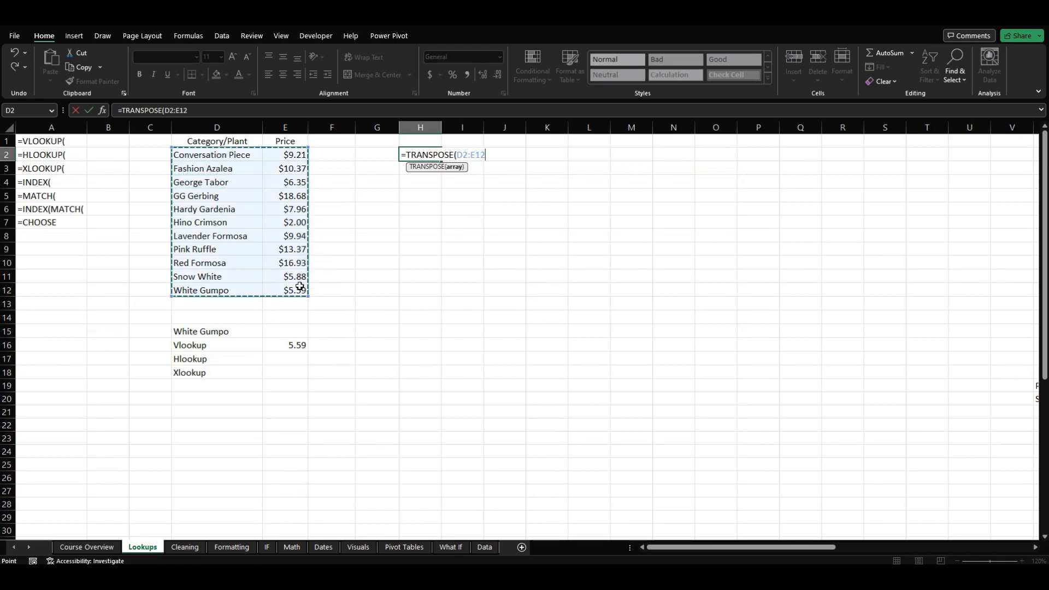
key("Return")
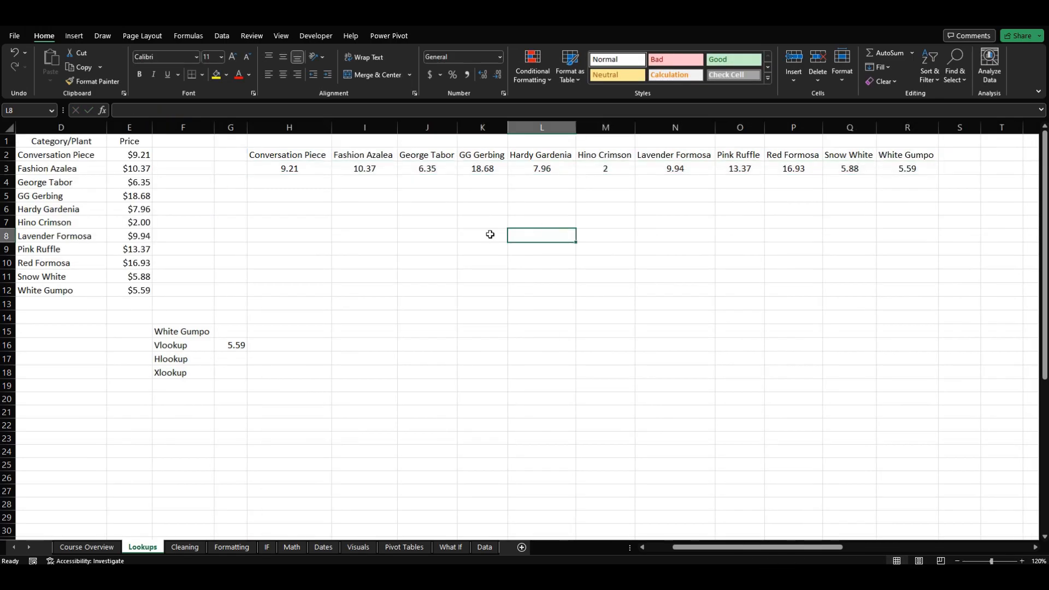
Step: Enter an HLOOKUP in G17 that finds F15 in the transposed range H2# and returns row 2
left_click(233, 360)
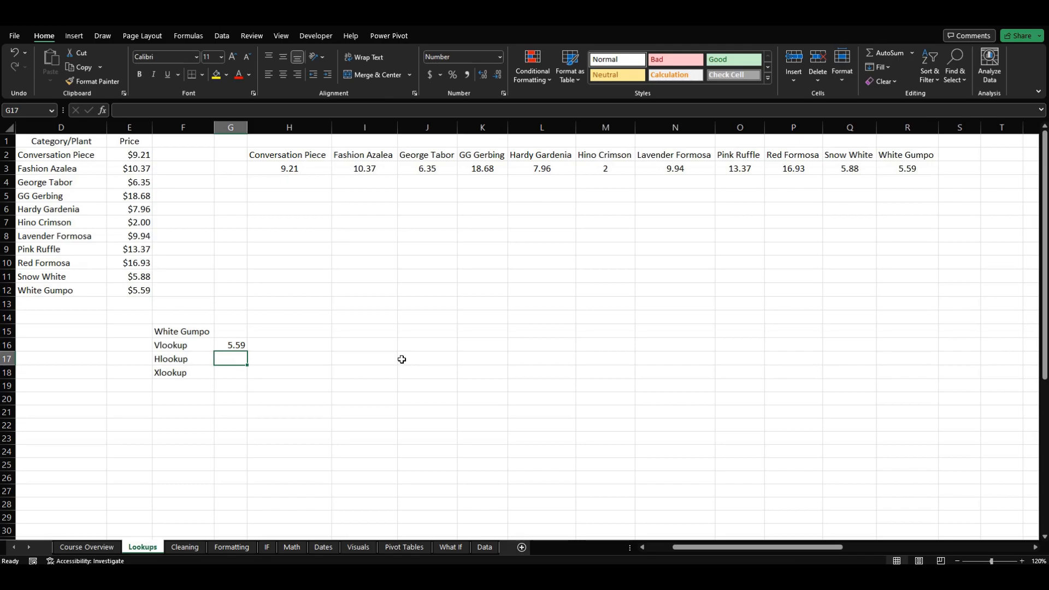
type("=")
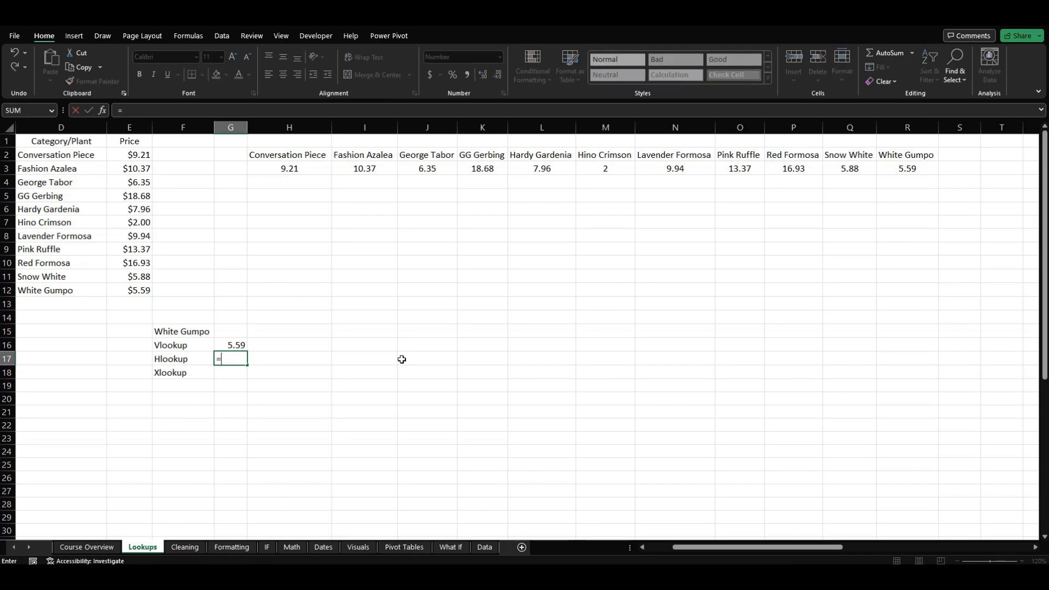
type("hl")
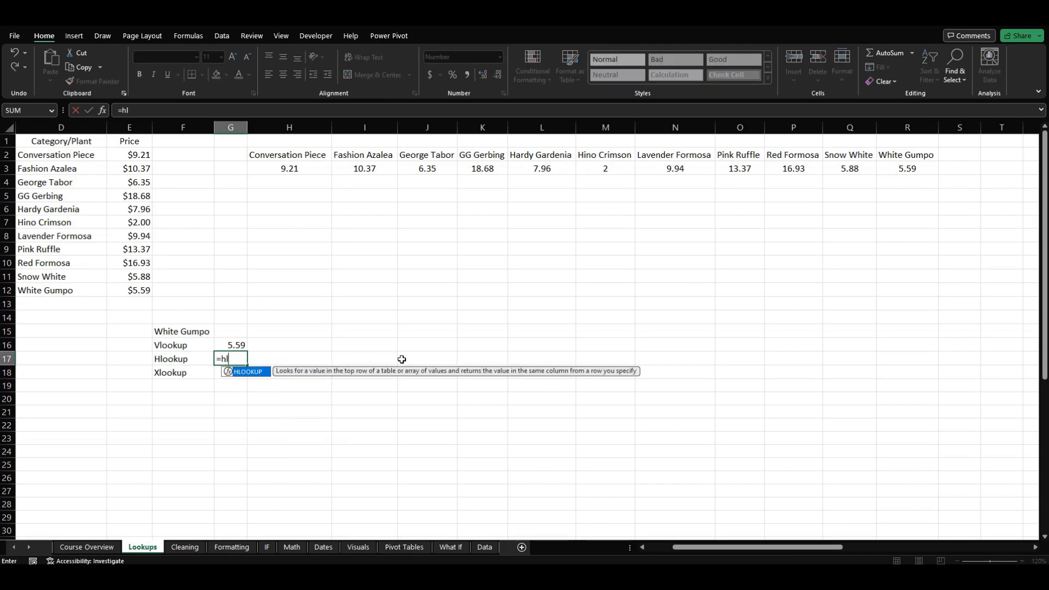
key("Tab")
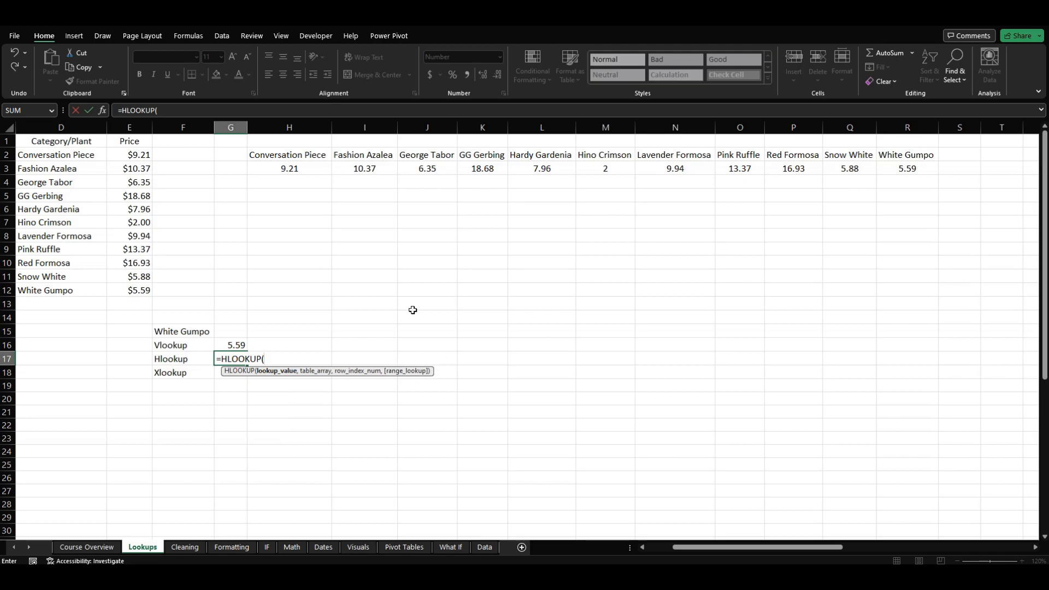
left_click(171, 335)
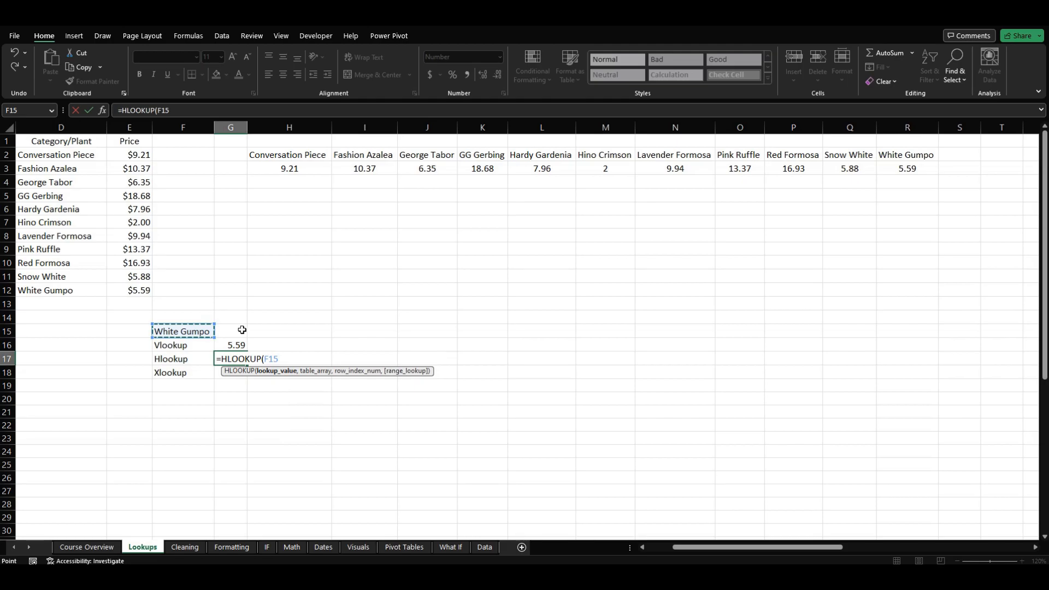
type(",")
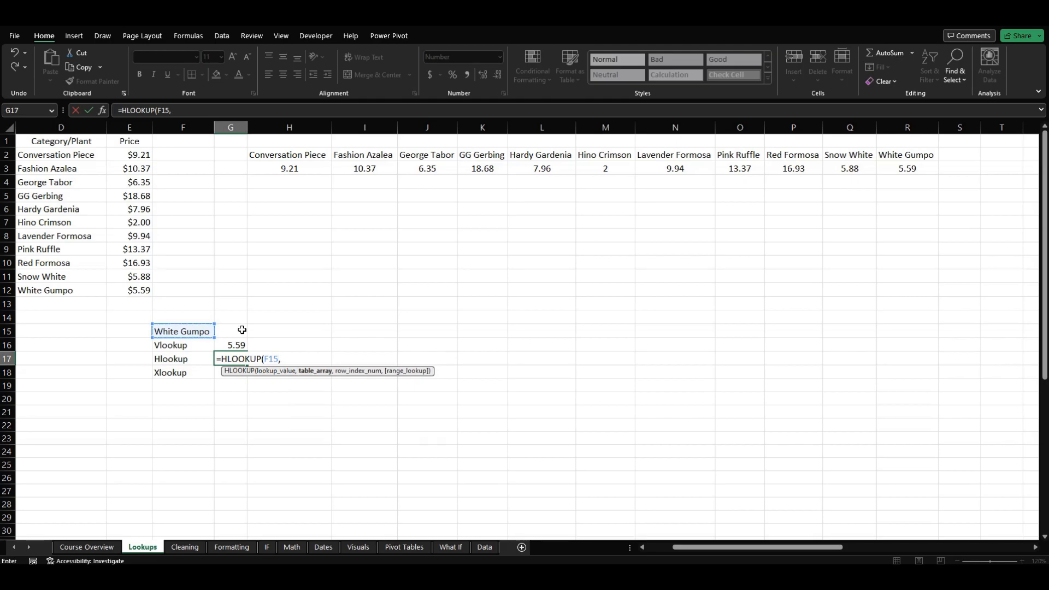
left_click_drag(281, 157, 887, 165)
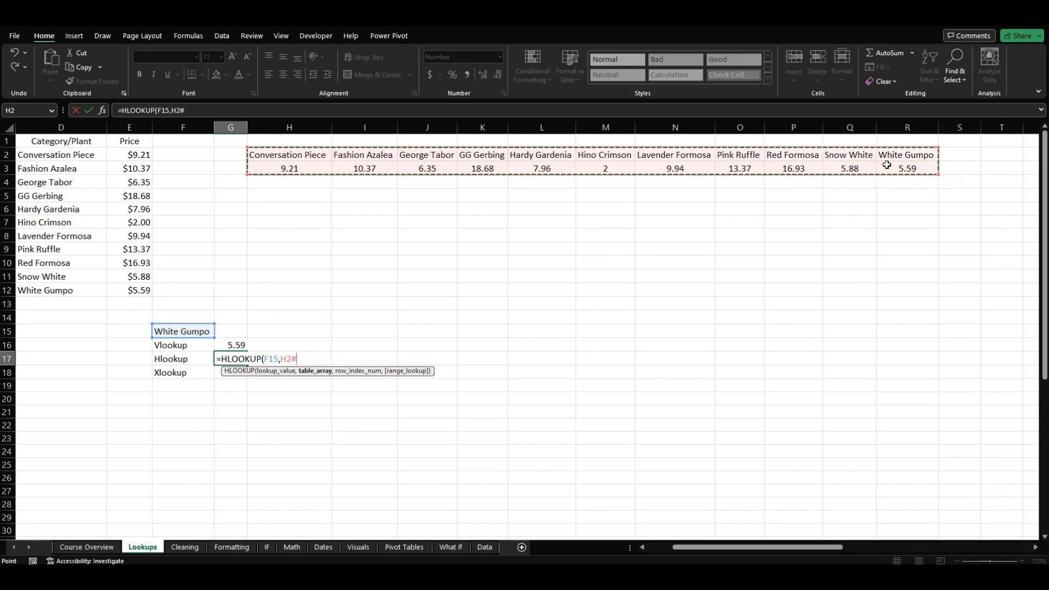
type(",2")
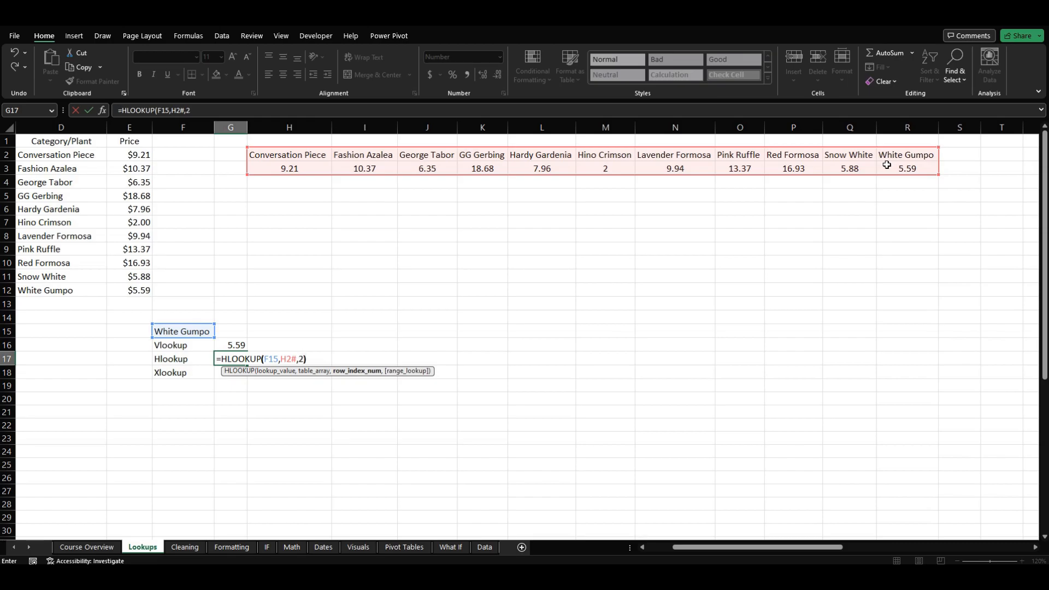
key("Return")
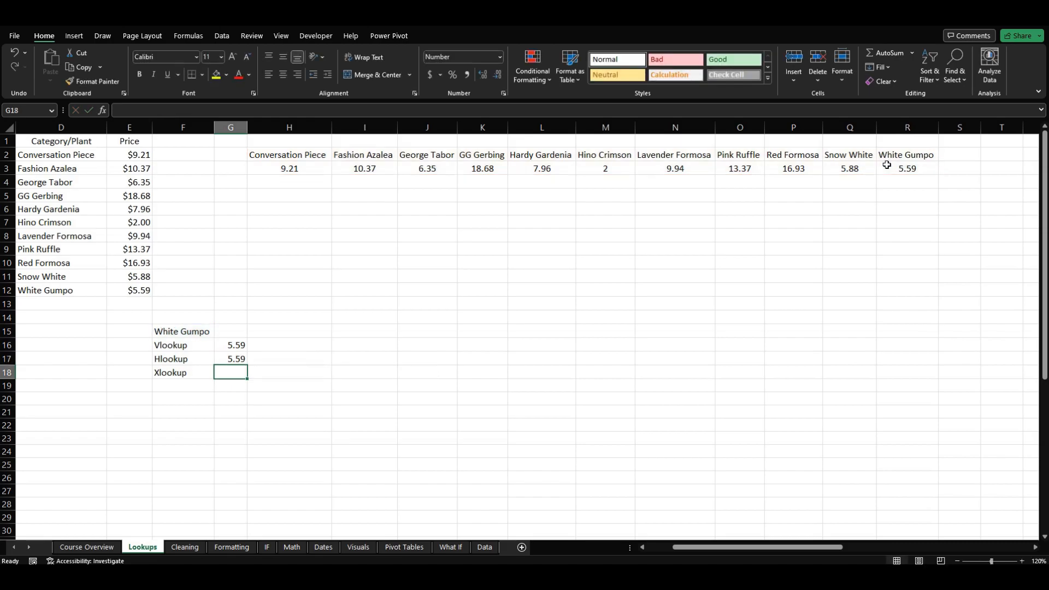
Step: Change the lookup plant in F15 to Pink Ruffle to test both lookup formulas
left_click(176, 332)
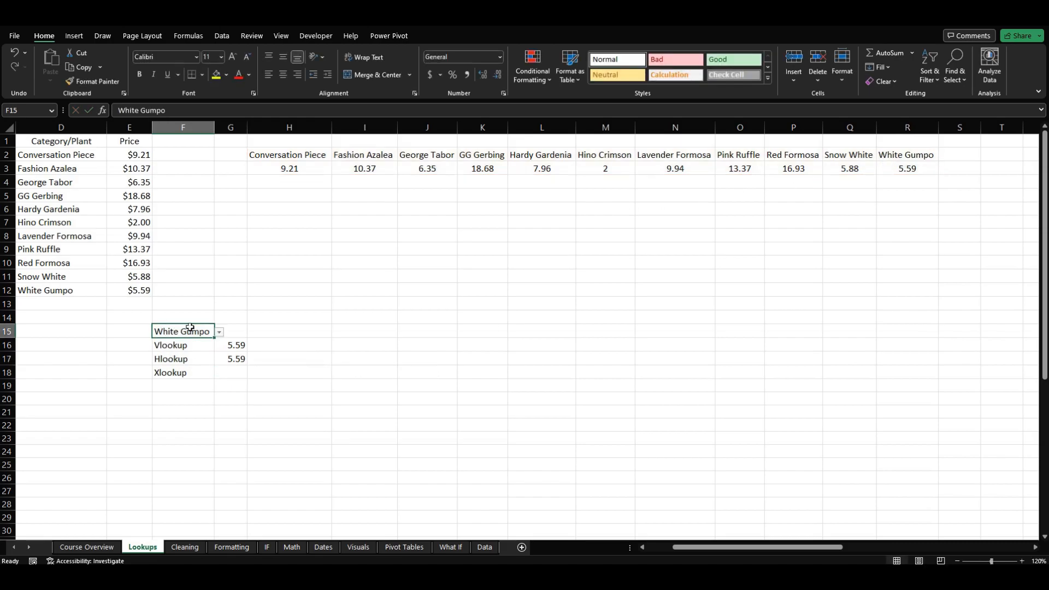
left_click(219, 332)
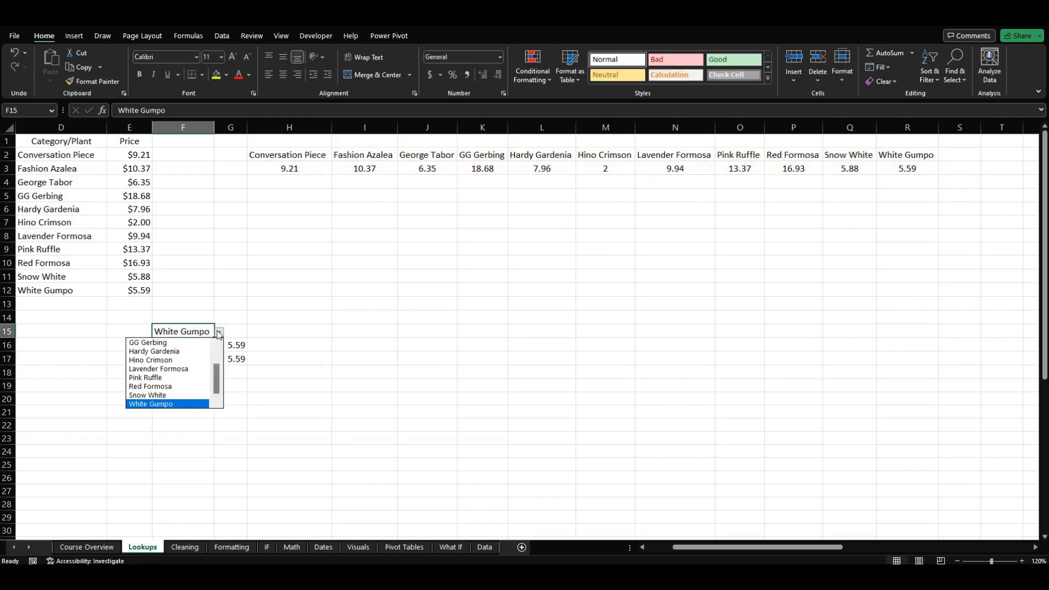
left_click(184, 378)
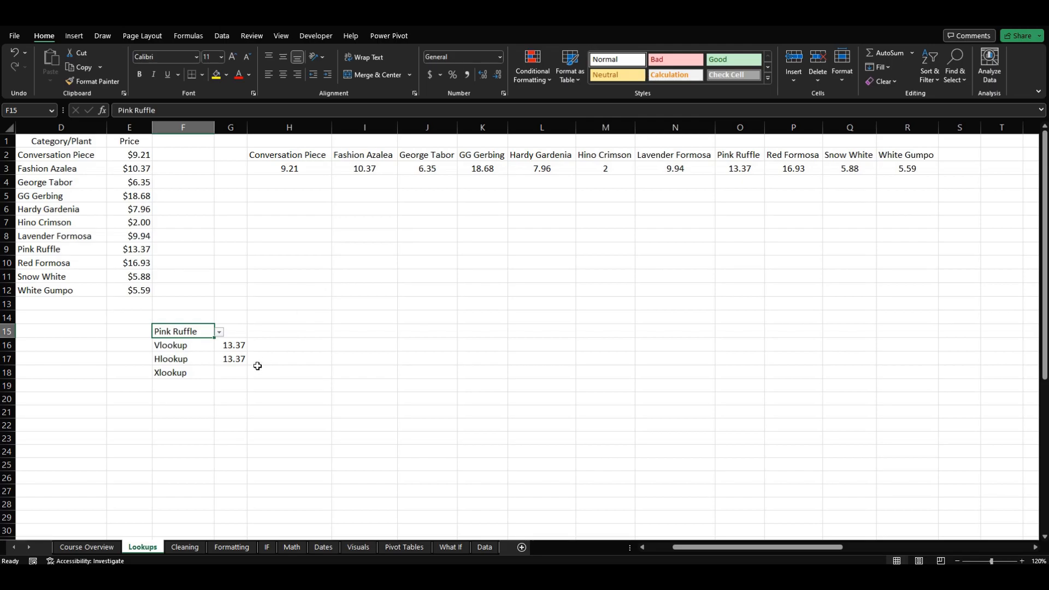
Step: Enter an XLOOKUP in G18 that finds F15 in the plants D2:D12 and returns the price from E2:E12
left_click(232, 374)
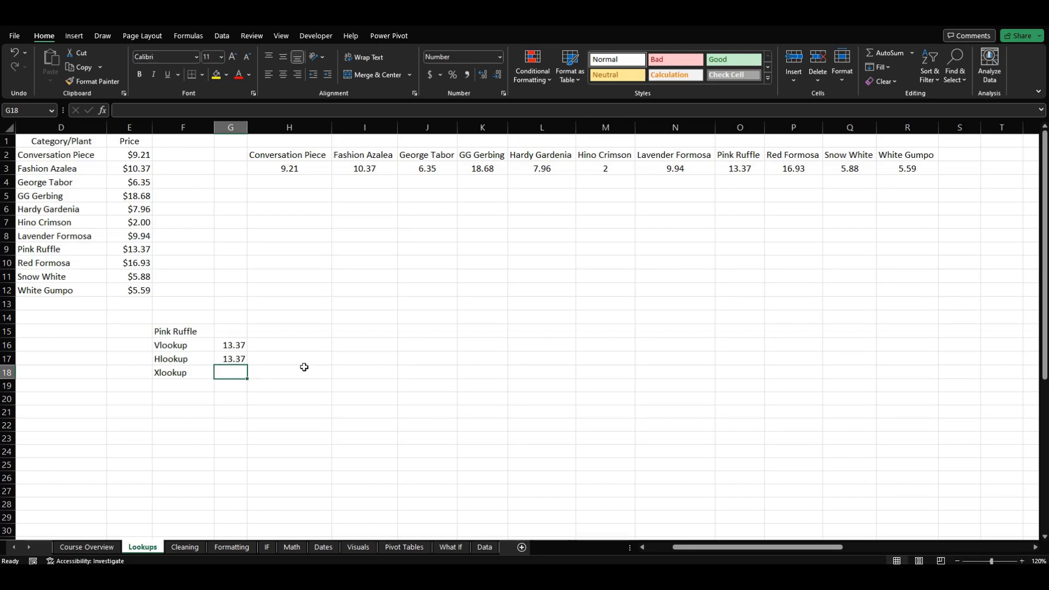
type("=")
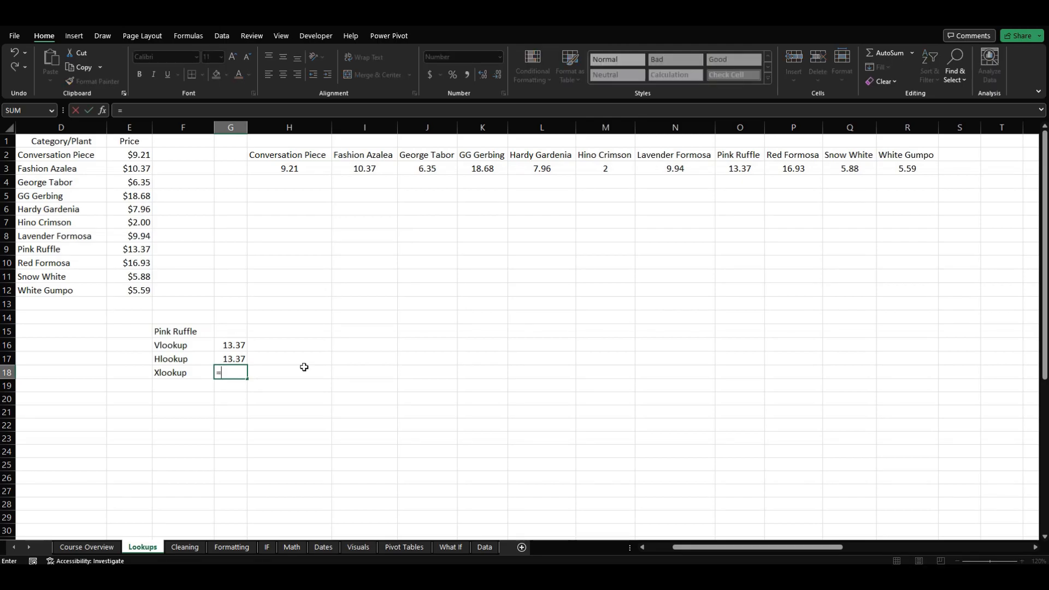
type("xll")
key("BackSpace")
key("Tab")
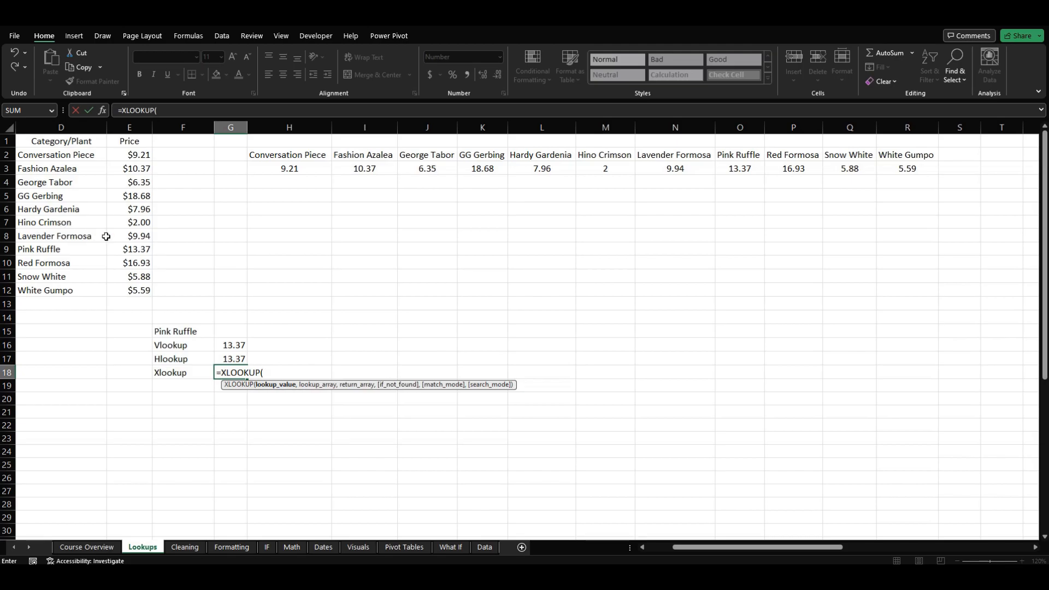
left_click(192, 332)
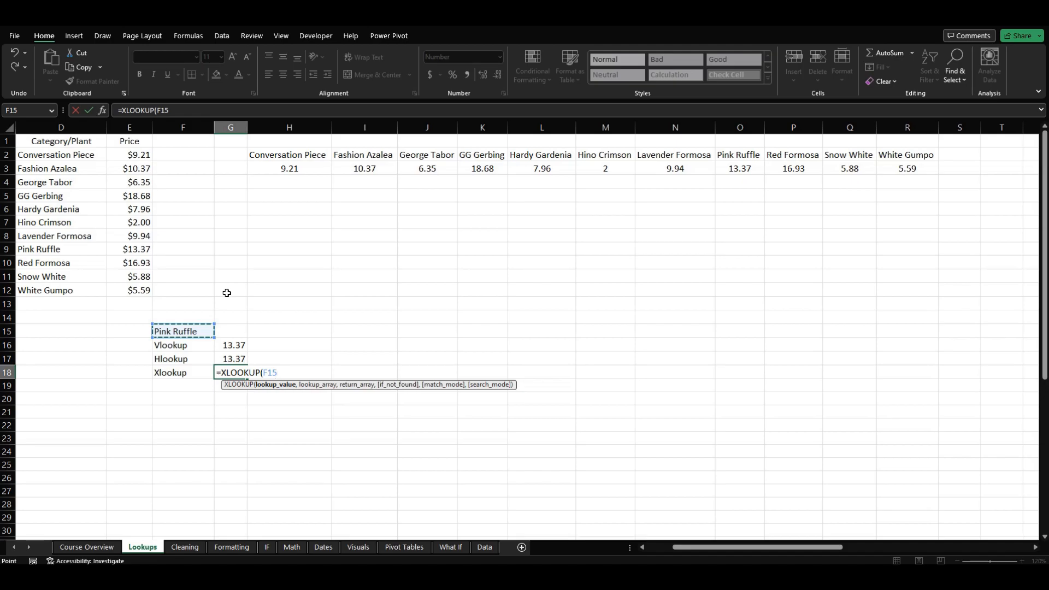
type(",")
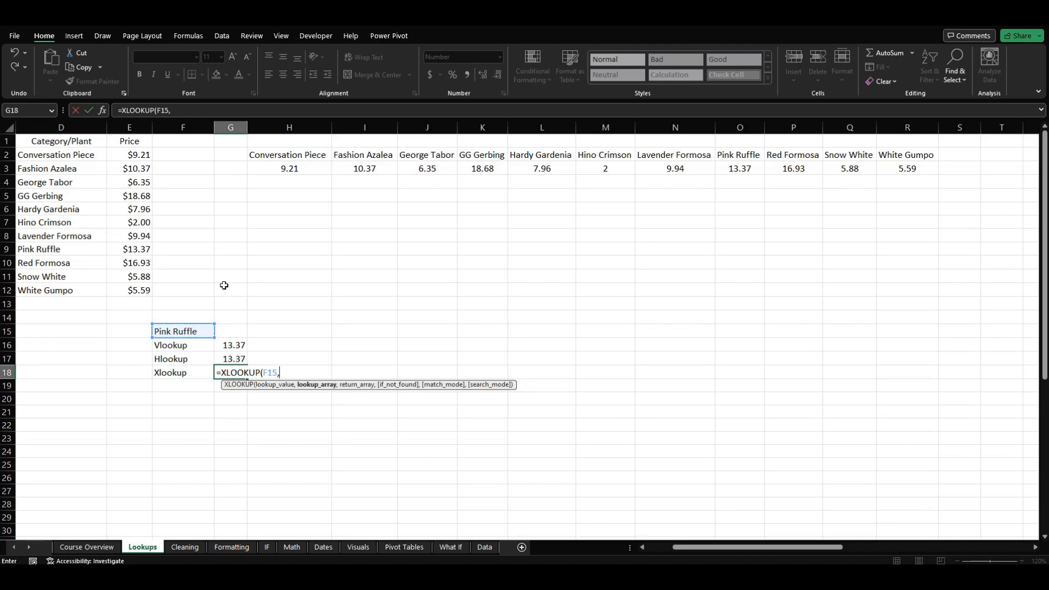
left_click(61, 155)
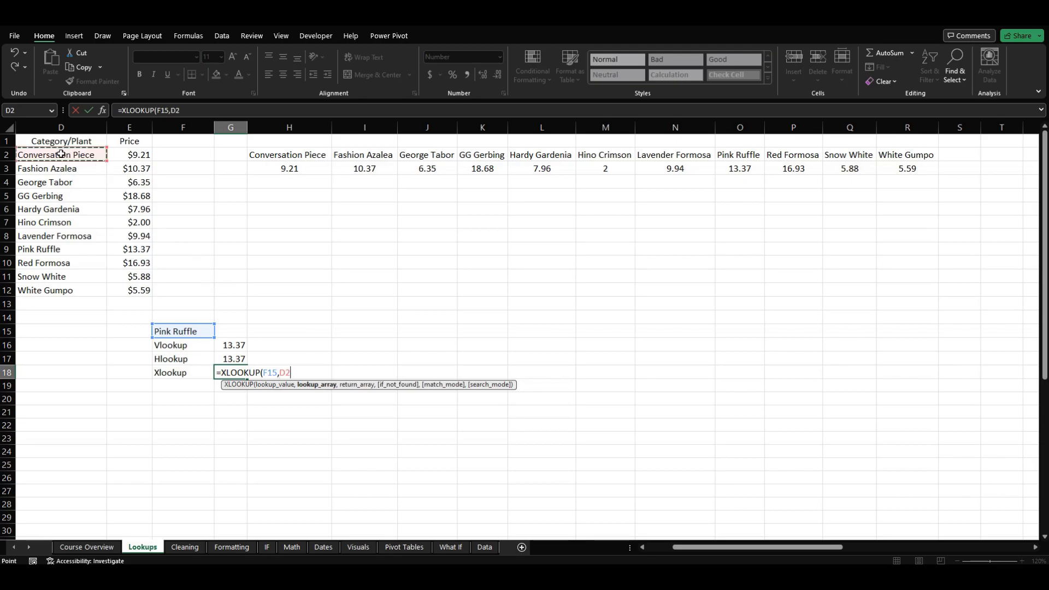
left_click_drag(61, 155, 62, 289)
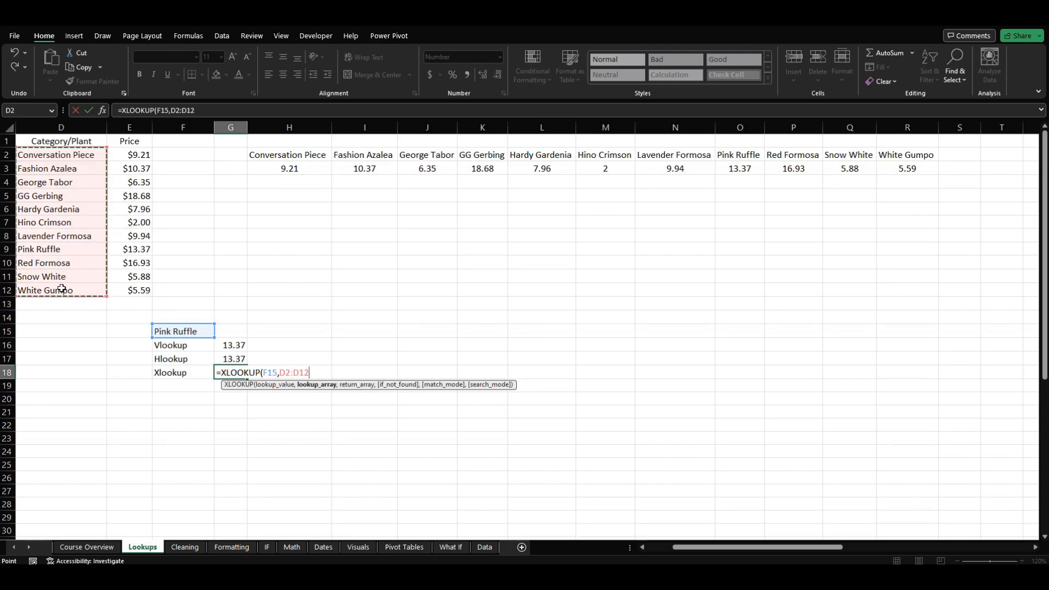
type(",")
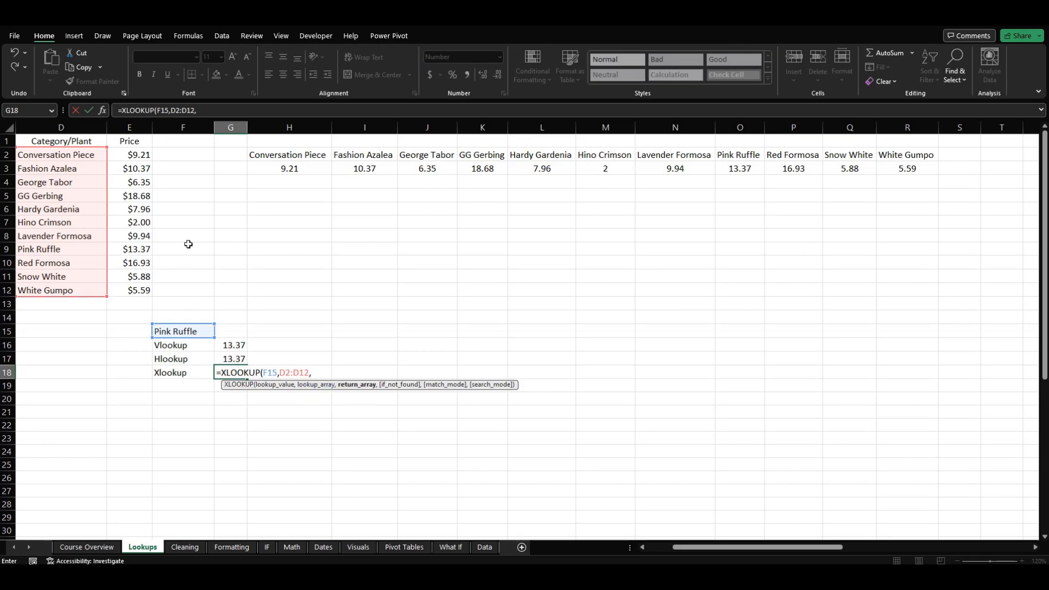
left_click_drag(133, 156, 132, 288)
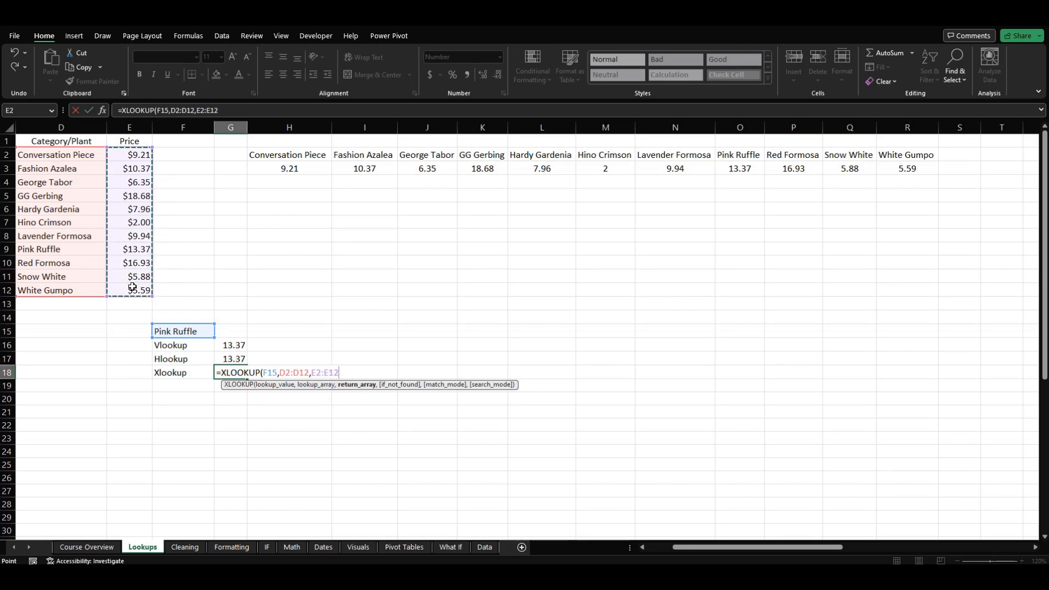
type(")")
key("Return")
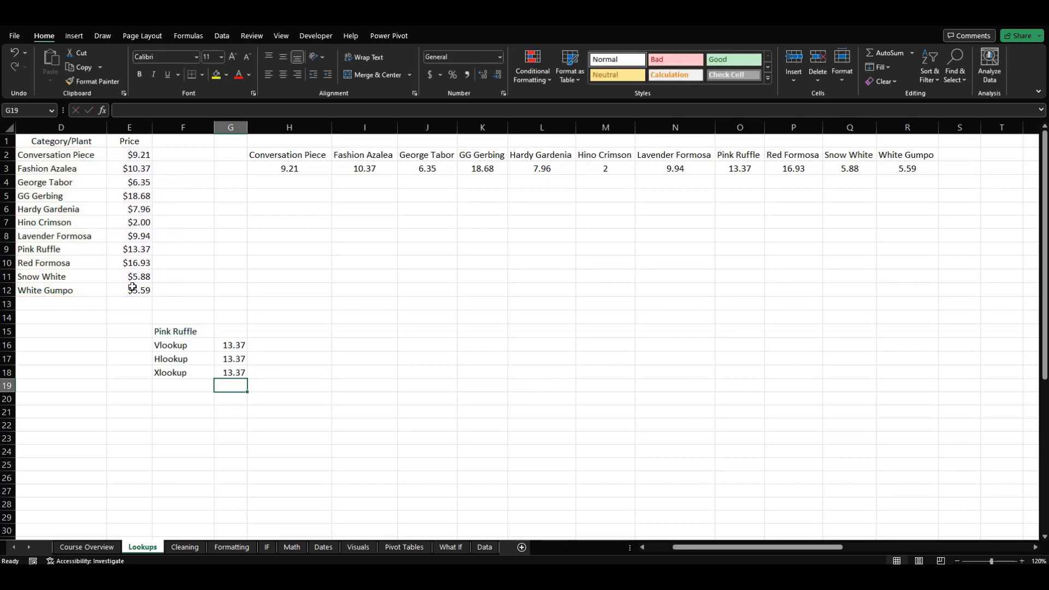
Step: Enter a reverse XLOOKUP in G19 that finds the G16 price in E2:E12 and returns the plant from D2:D12
left_click(224, 375)
left_click(224, 386)
type("=xl")
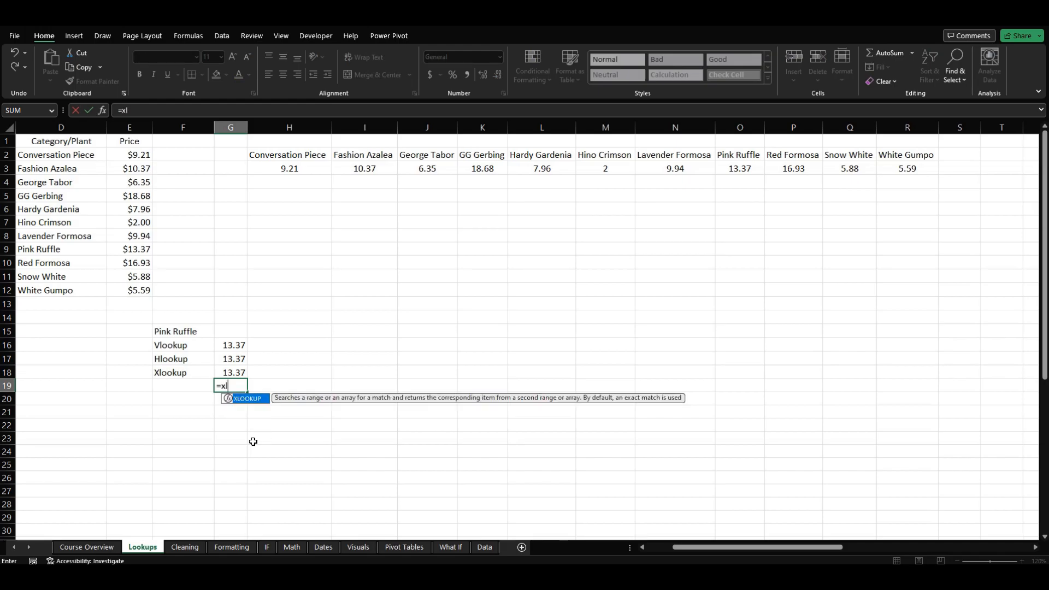
key("Tab")
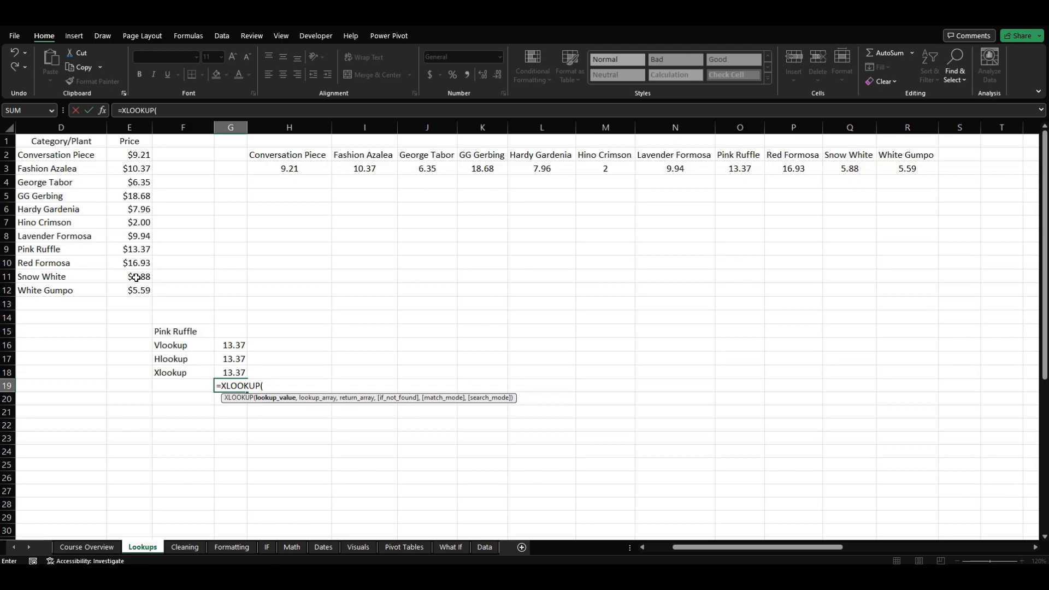
left_click(126, 250)
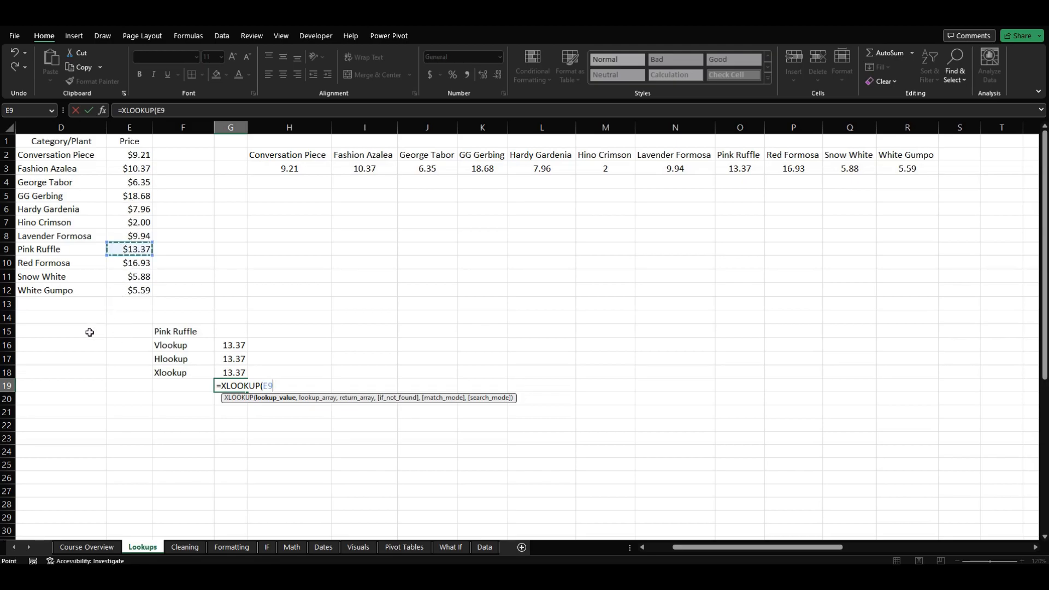
left_click(230, 344)
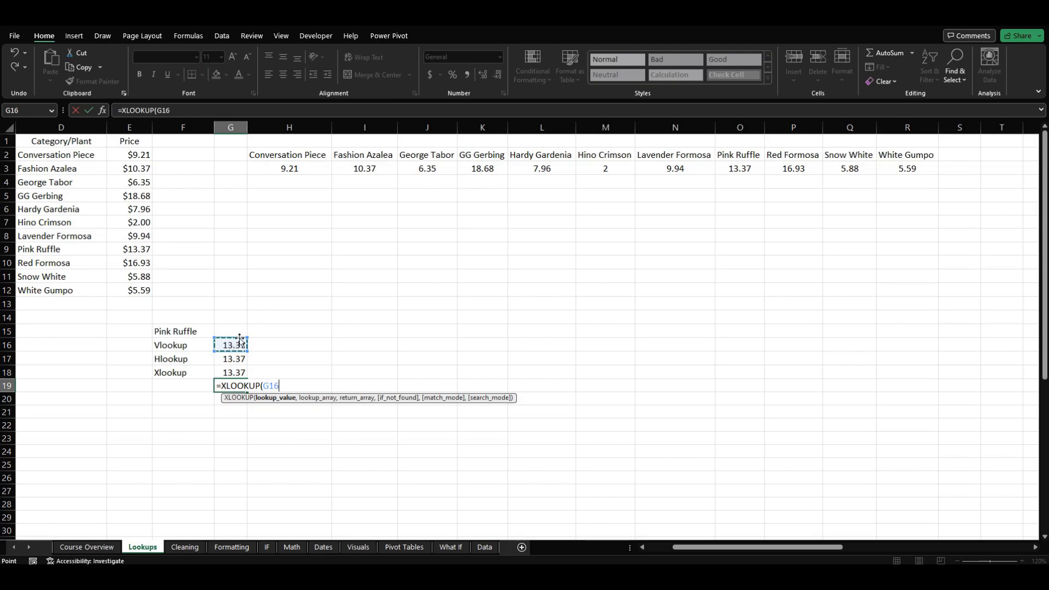
type(",")
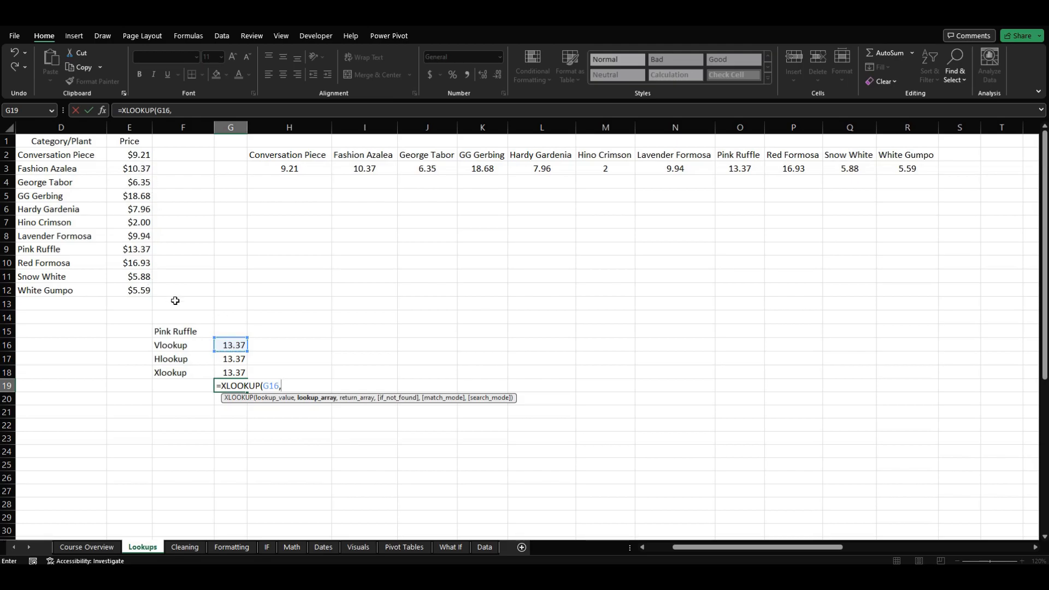
left_click_drag(131, 158, 131, 284)
type(",")
left_click_drag(79, 157, 70, 288)
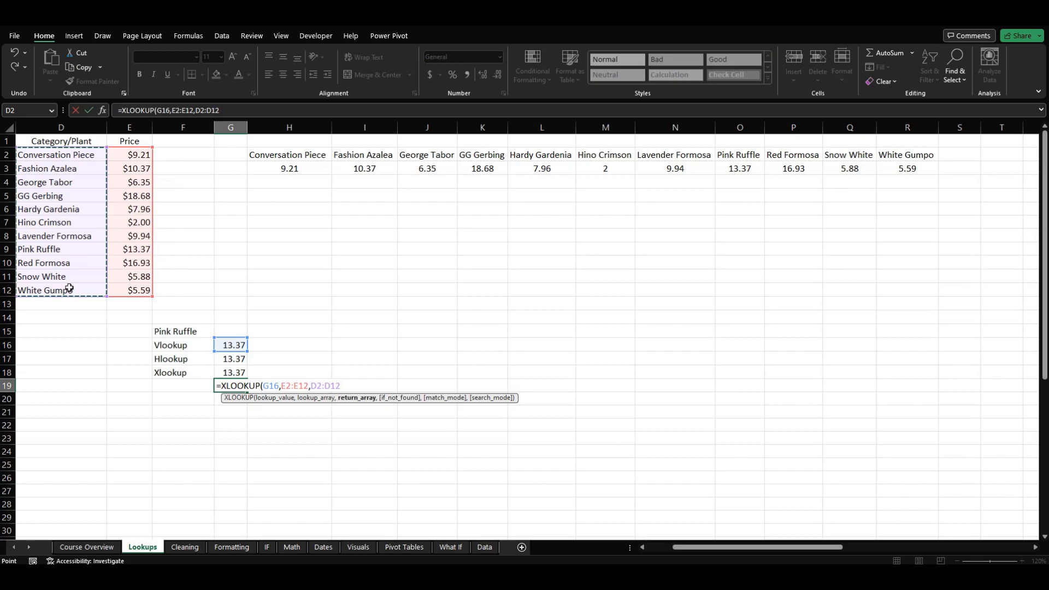
type(")")
key("Return")
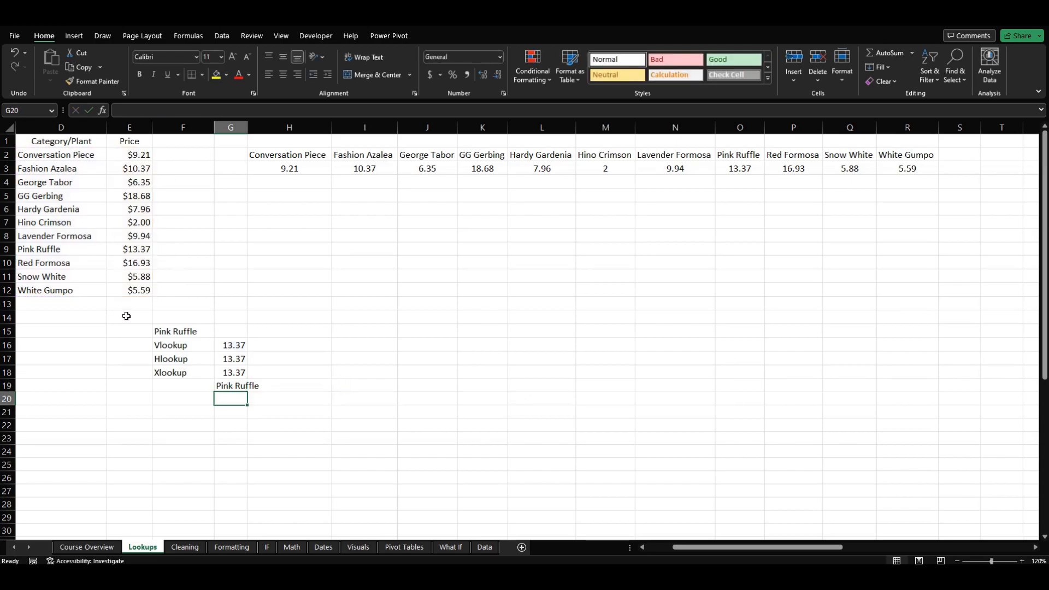
left_click(235, 386)
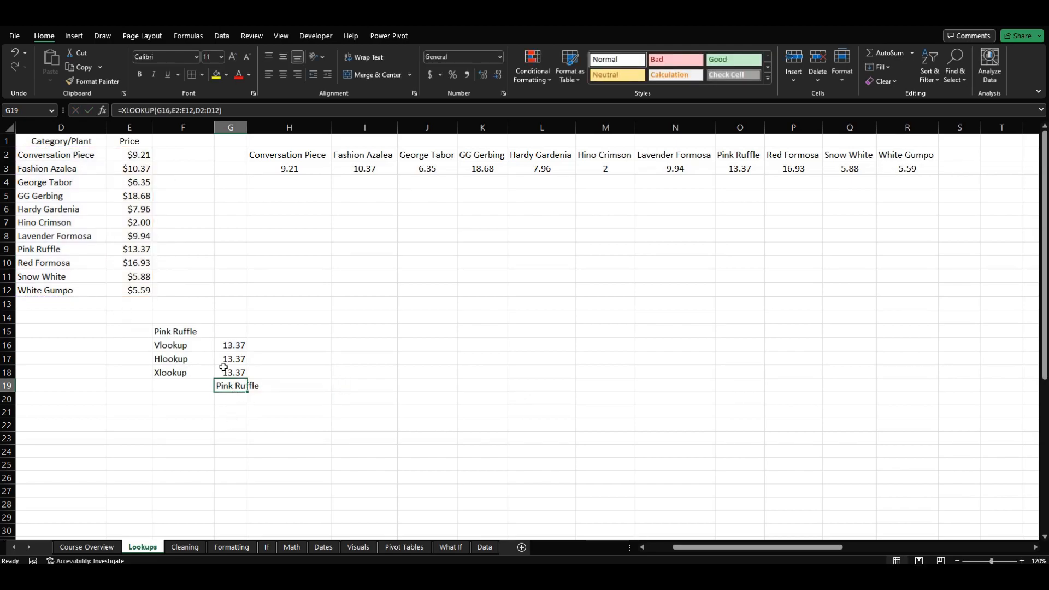
left_click(176, 371)
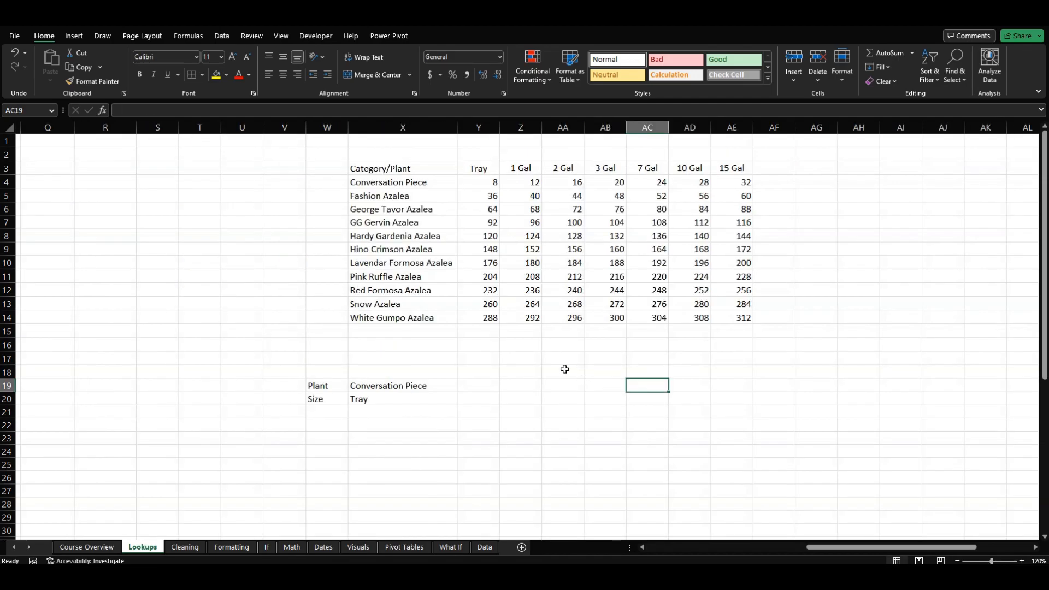
Step: Enter an INDEX formula in AA18 that returns row 2, column 2 of the plant size table X3:AE14
left_click(564, 374)
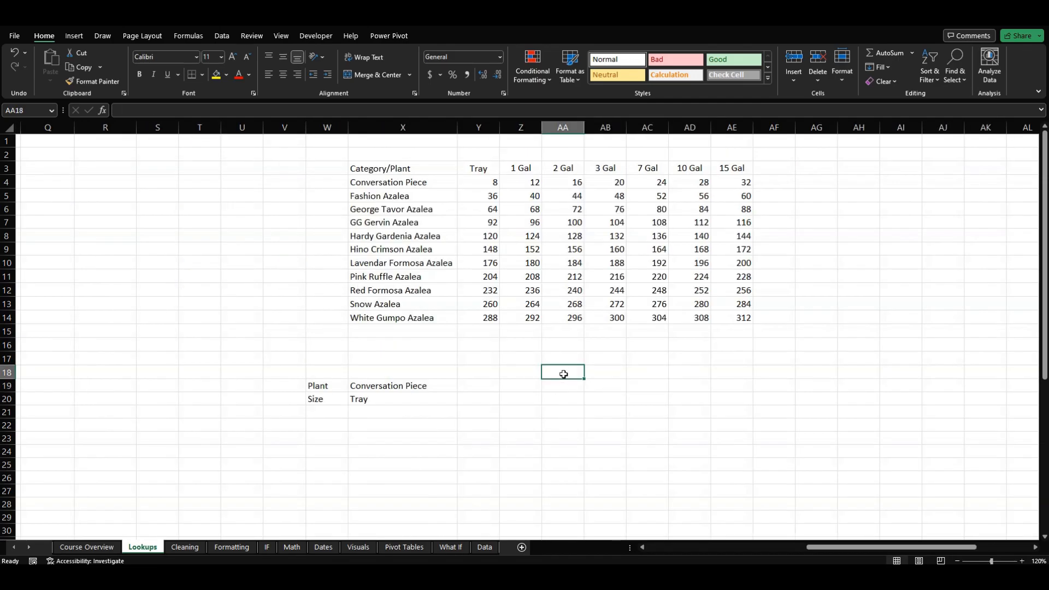
type("=ide")
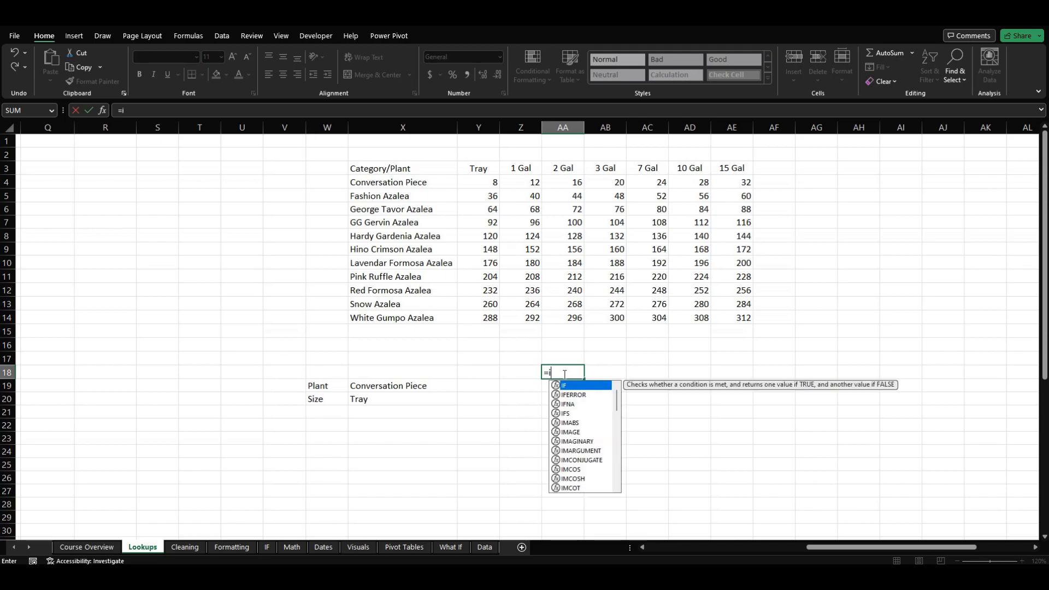
key("BackSpace")
key("BackSpace")
type("nd")
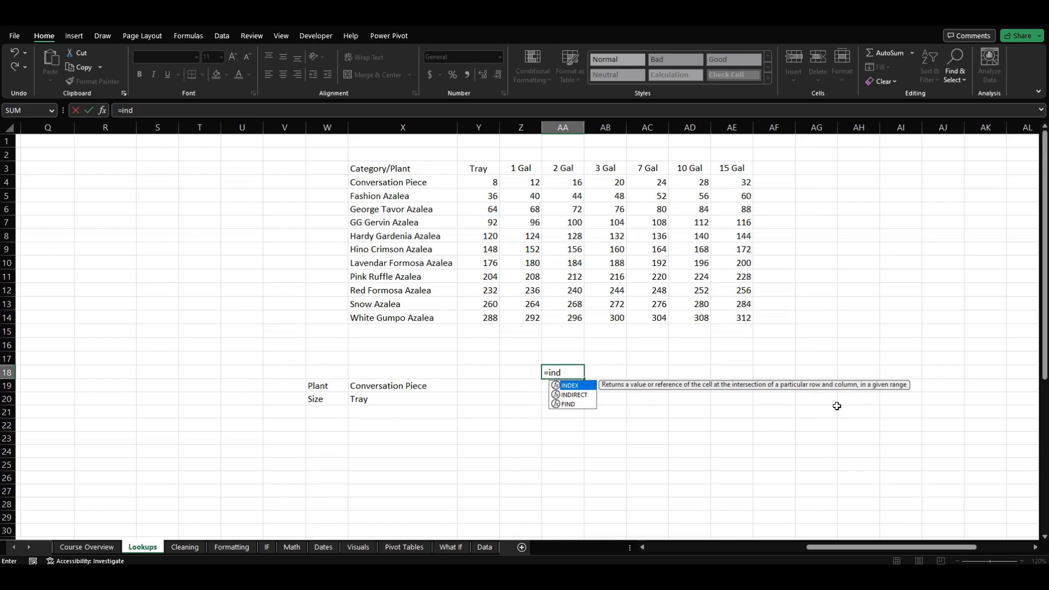
key("Tab")
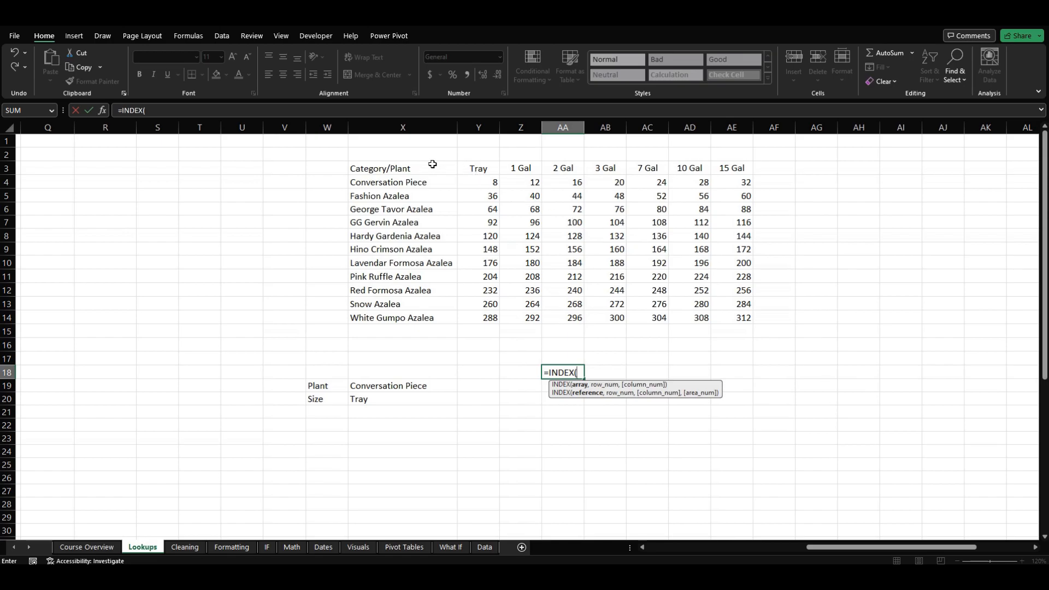
left_click_drag(432, 163, 727, 317)
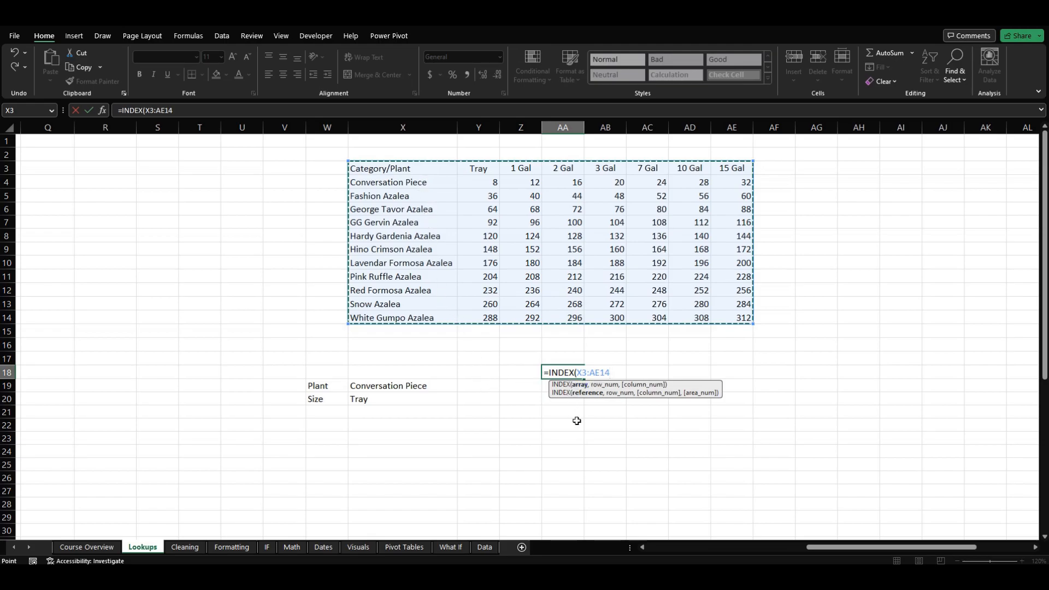
type(",")
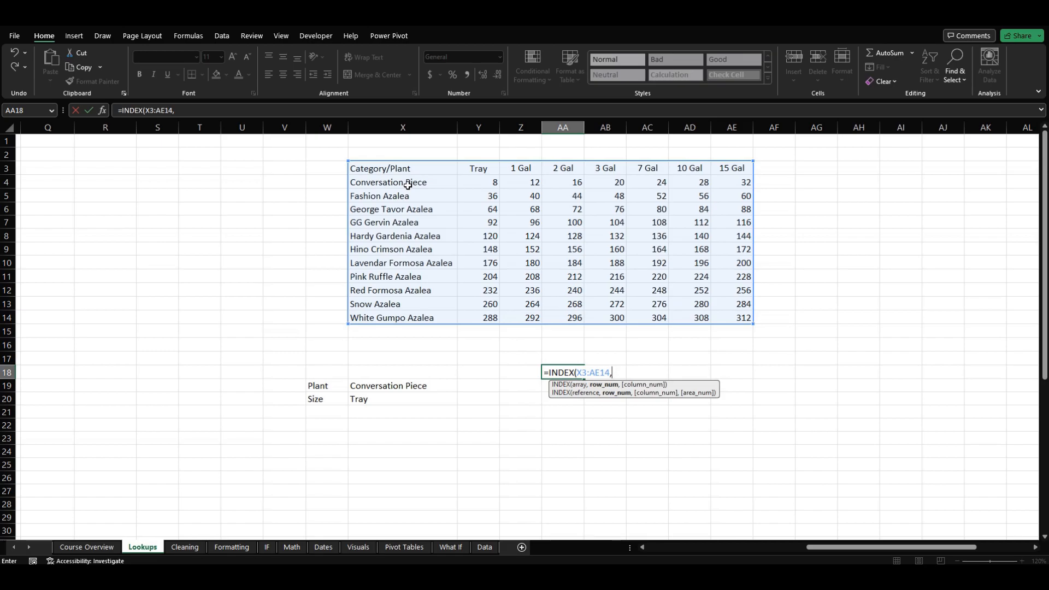
type("2,2")
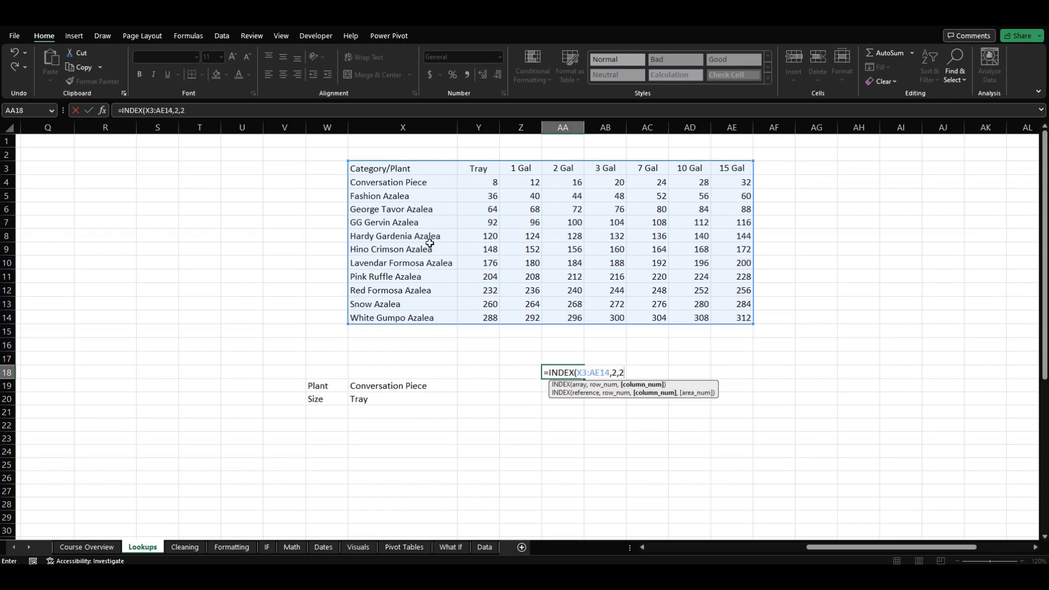
type(")")
key("Return")
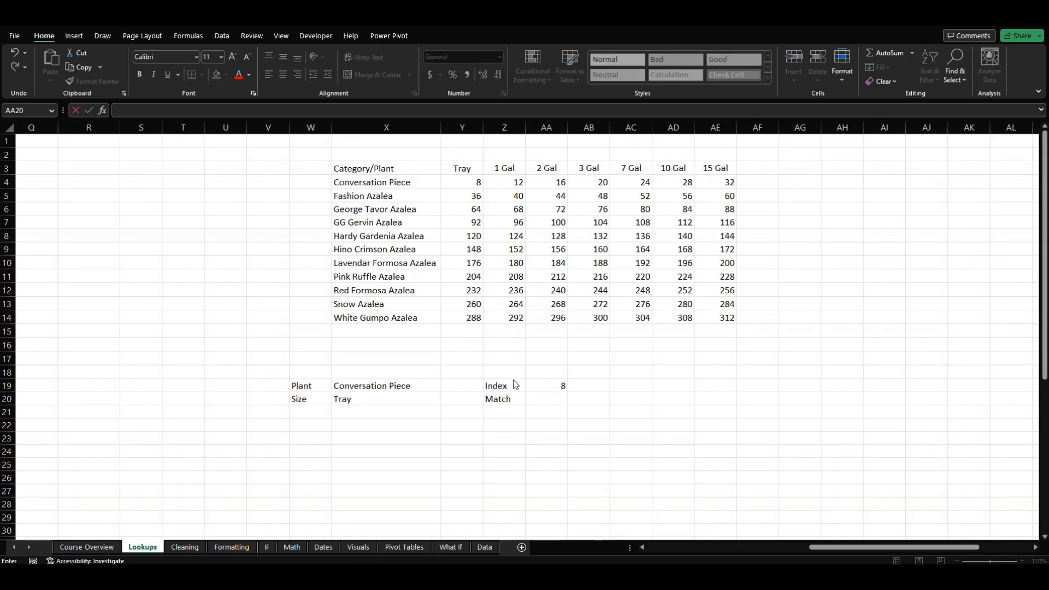
Step: Enter a MATCH formula in AA20 that finds the X19 plant's position in X3:X14 with exact match type 0
left_click(545, 400)
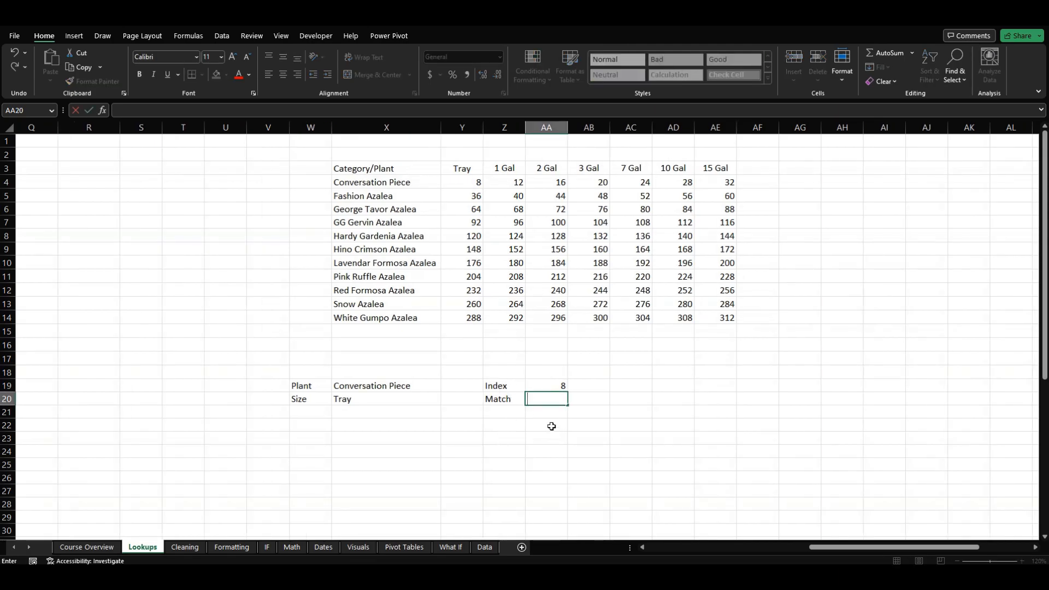
type("=ma")
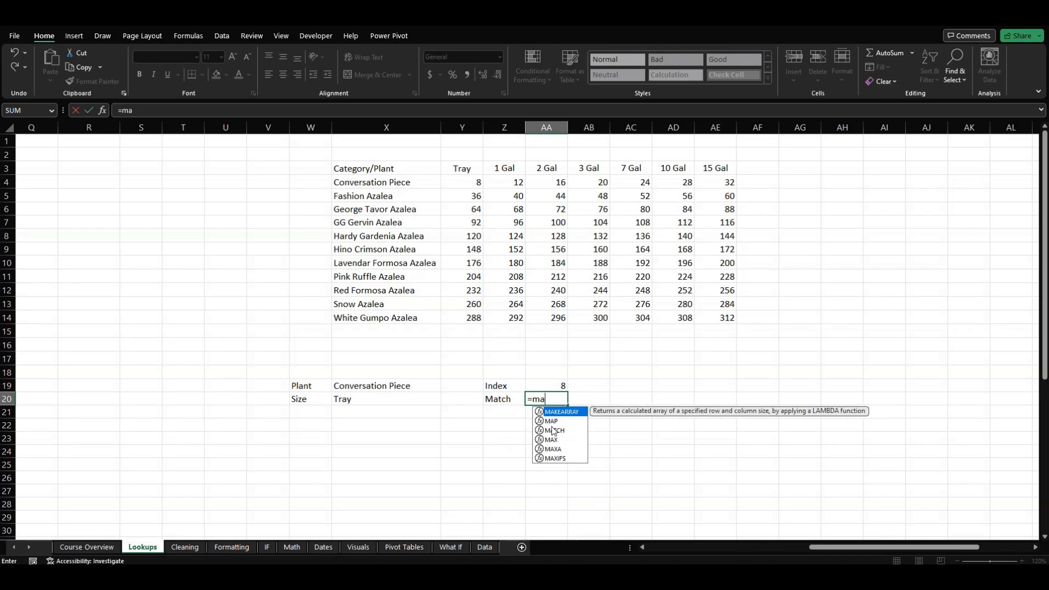
type("t")
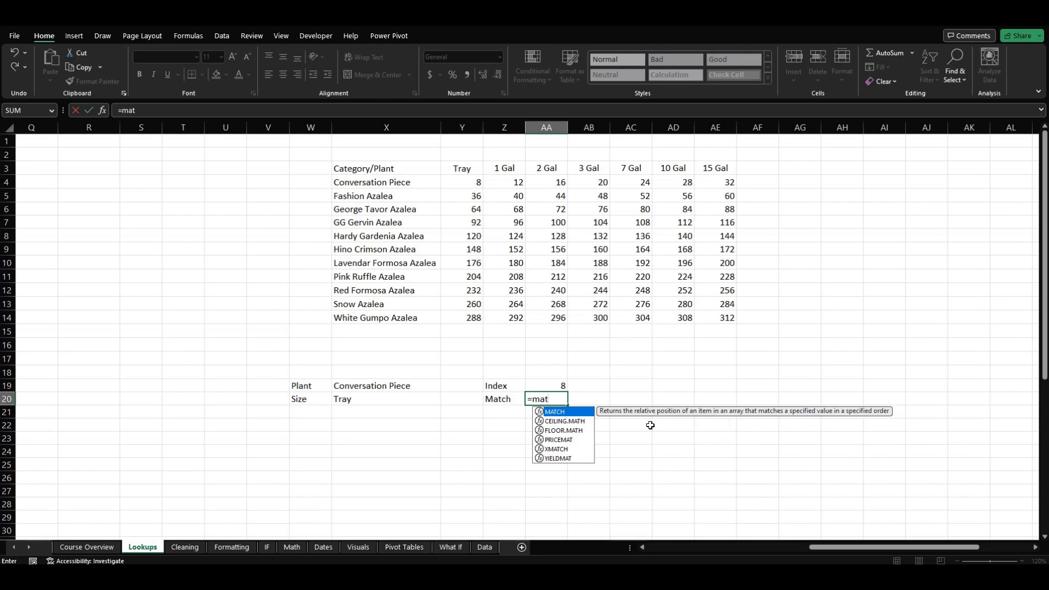
key("Tab")
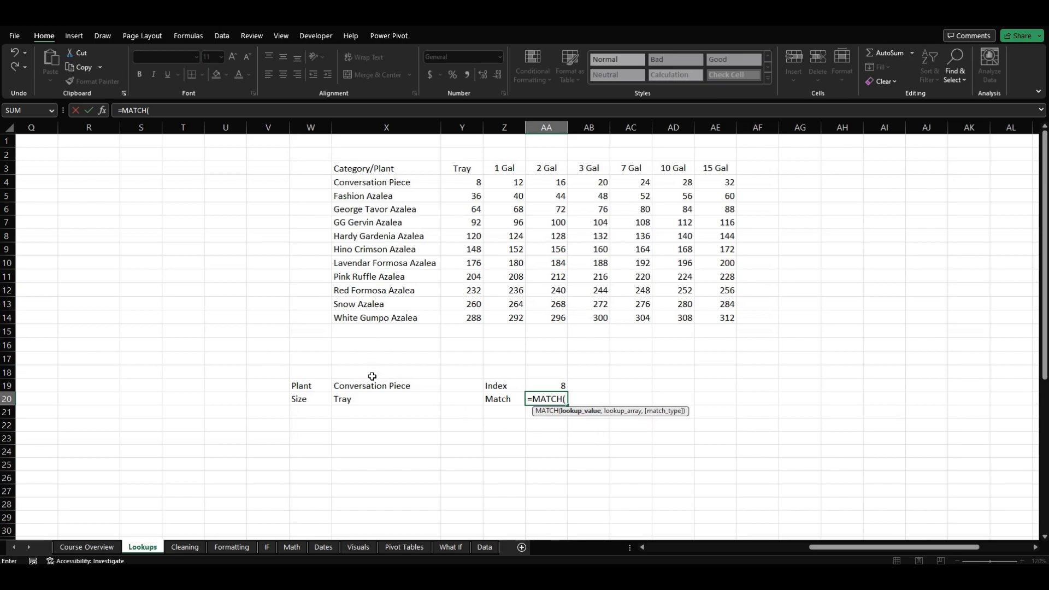
left_click(397, 386)
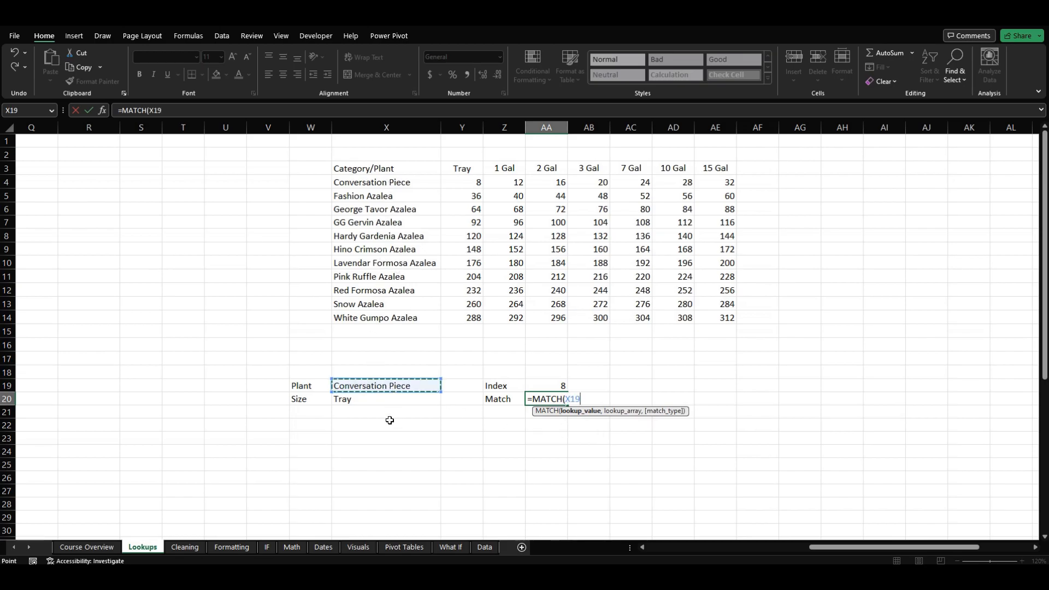
type(",")
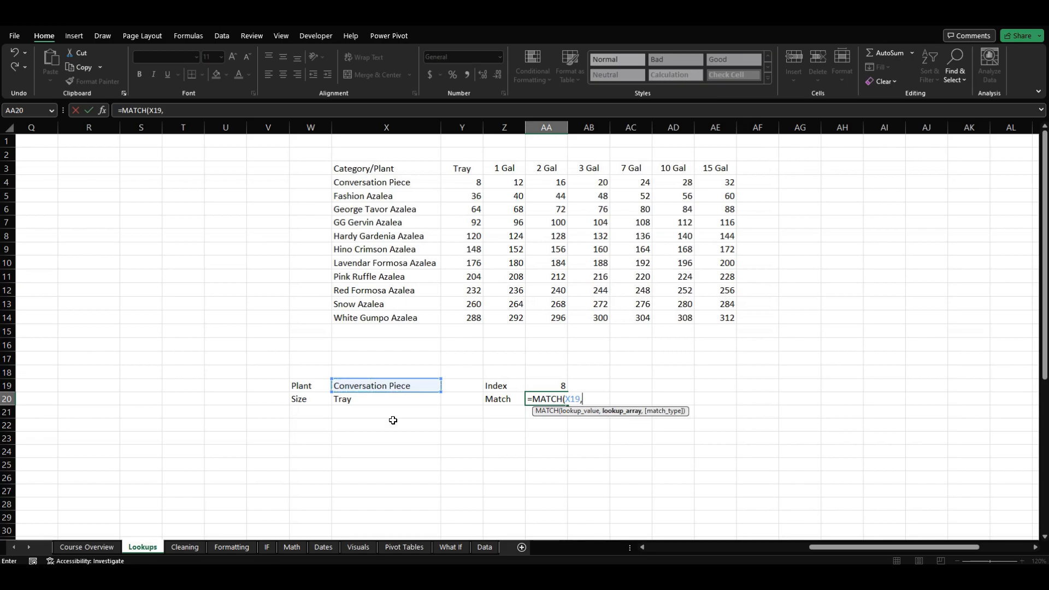
left_click_drag(409, 175, 407, 319)
type(",")
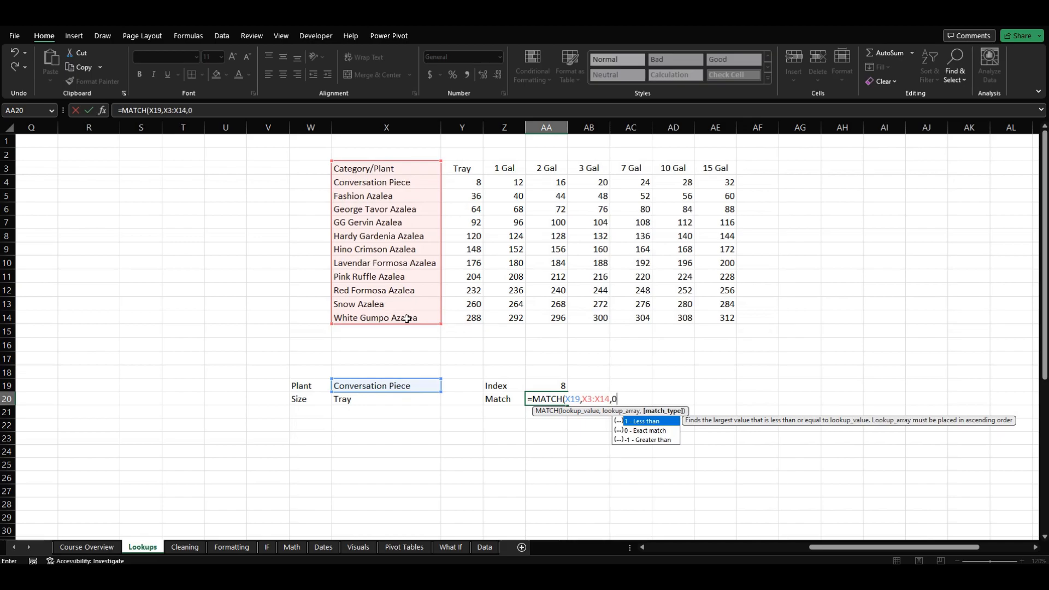
type("0)")
key("Return")
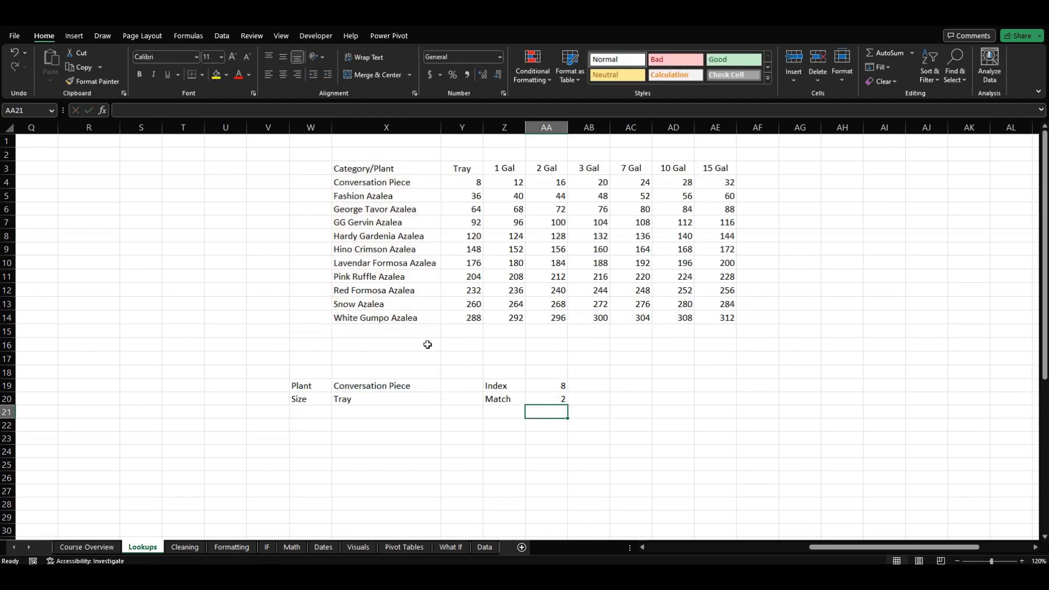
Step: Test the MATCH formula by changing the plant in X19 to Fashion Azalea and again to Hardy Gardenia Azalea
left_click(534, 399)
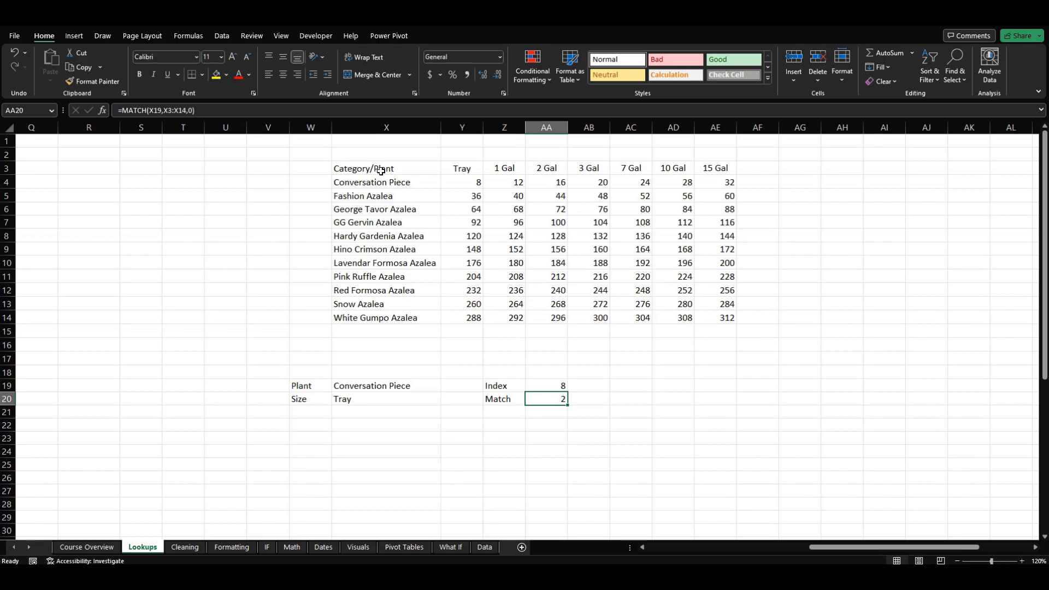
left_click(349, 384)
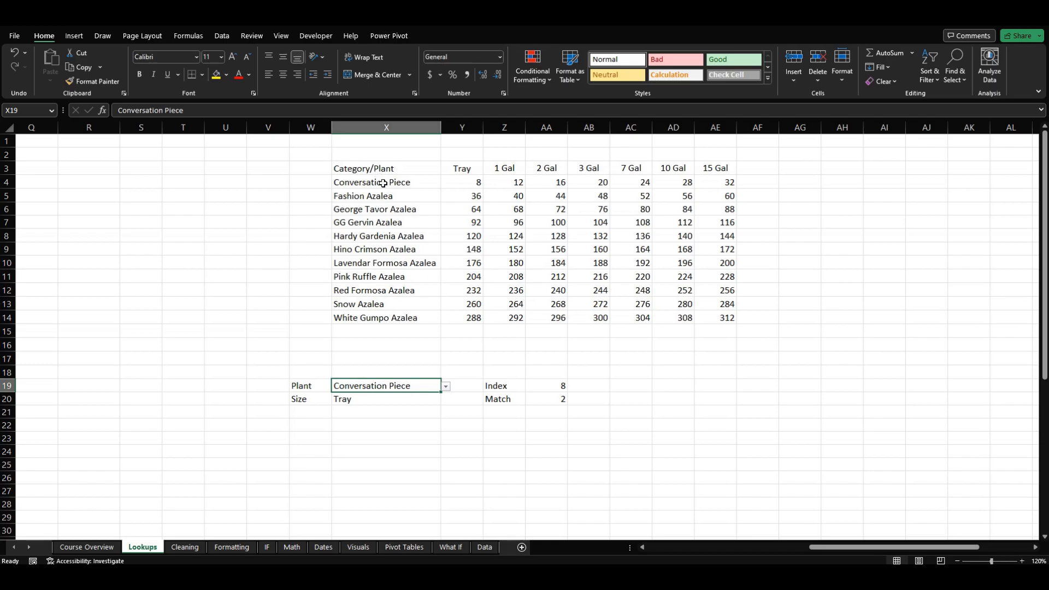
left_click(446, 386)
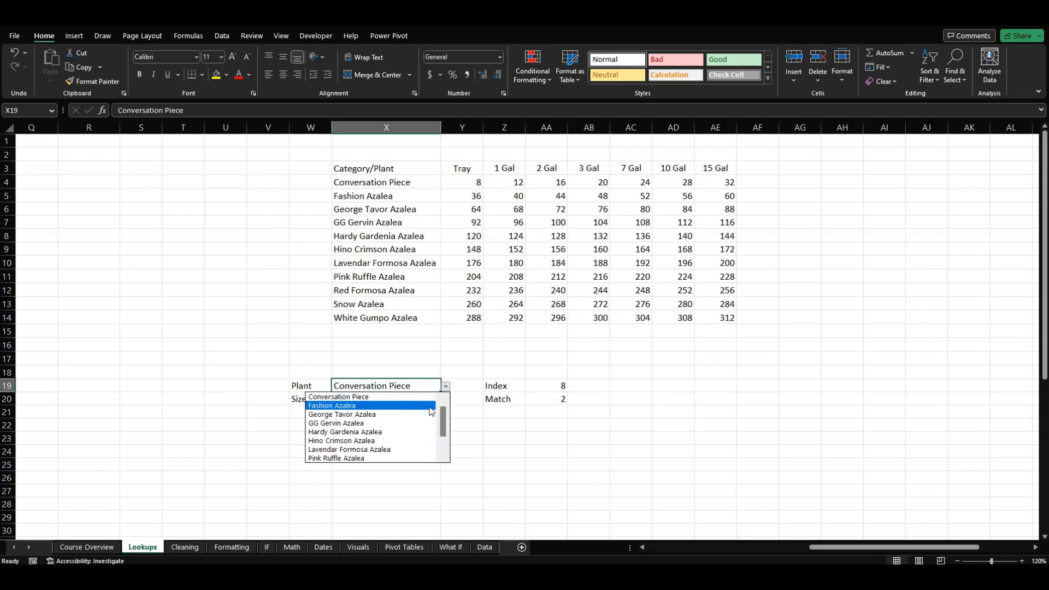
left_click(391, 406)
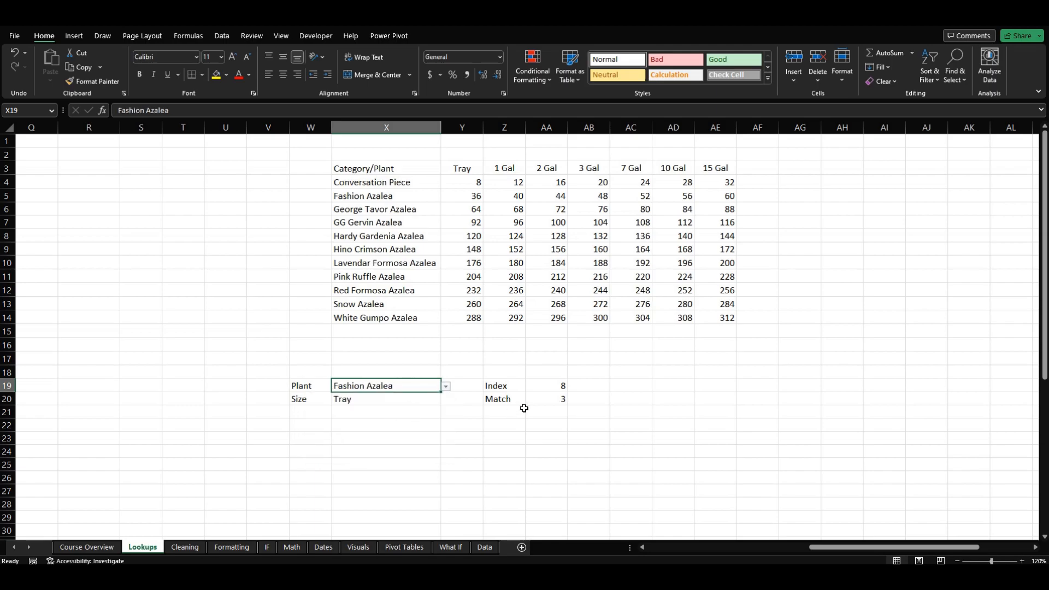
left_click(446, 387)
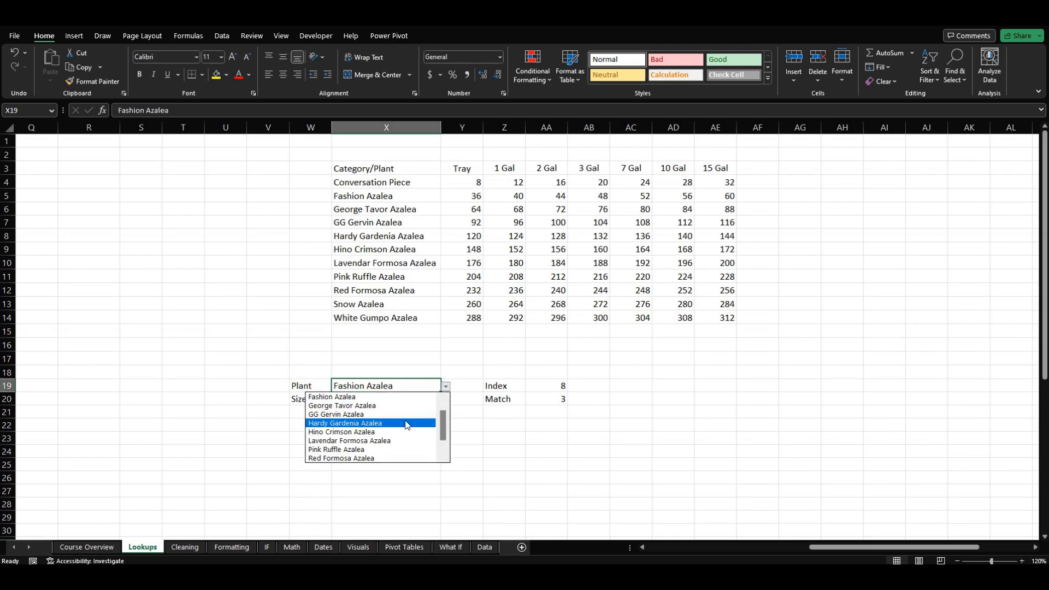
left_click(408, 421)
left_click(446, 386)
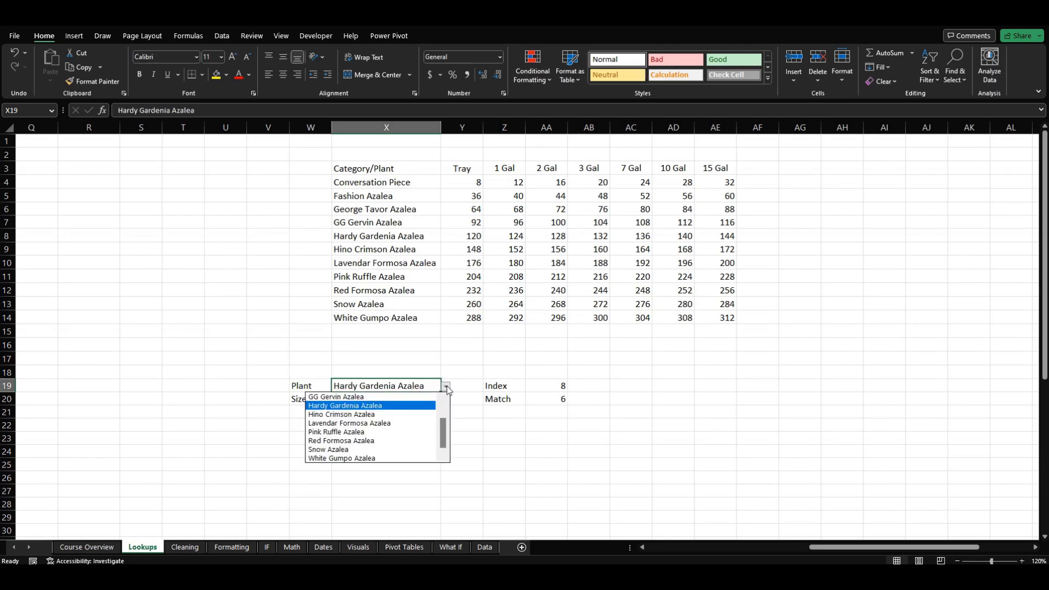
left_click(530, 408)
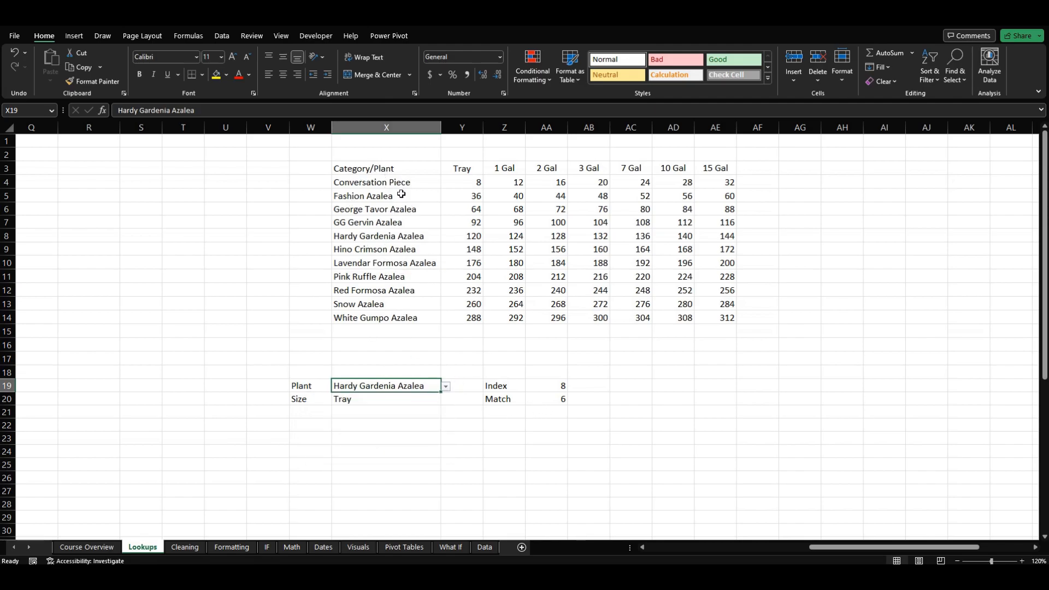
Step: Replace the MATCH formula in AA20 with one finding the X20 size in header row X3:AE3 with match type 0
left_click(541, 401)
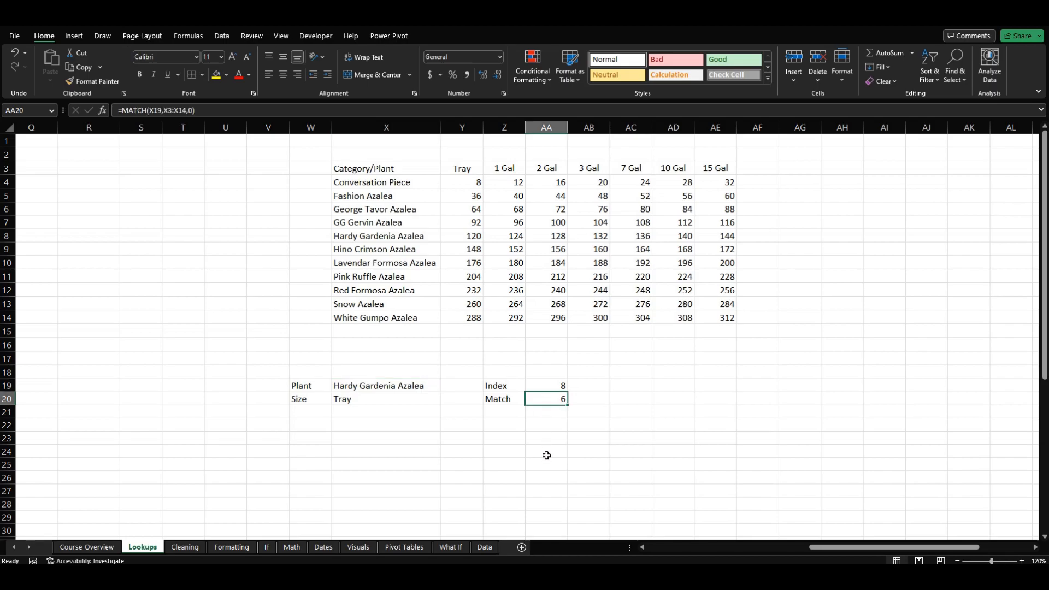
type("=match")
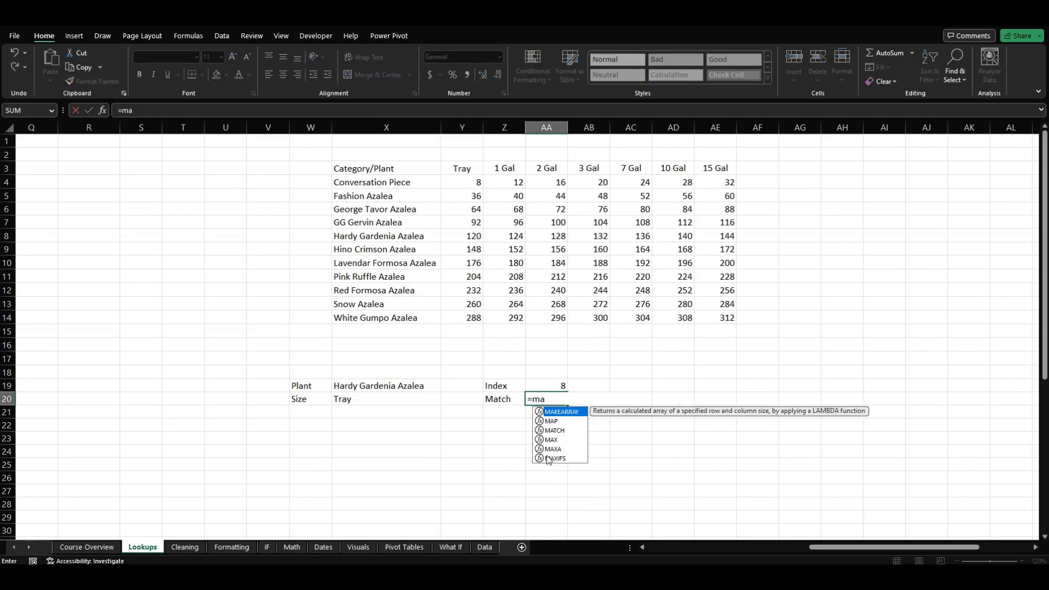
key("Tab")
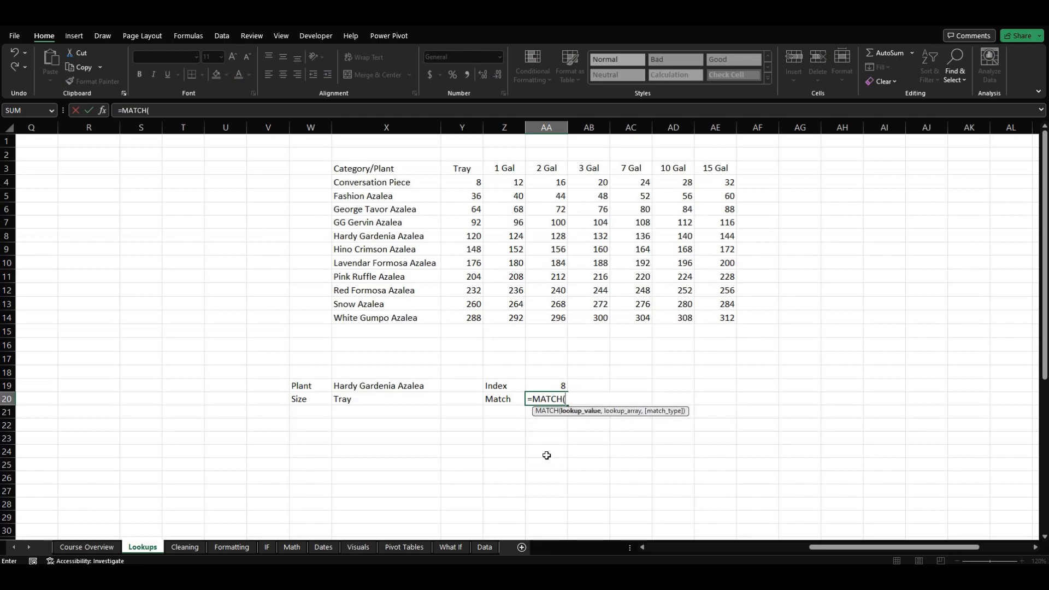
left_click(407, 399)
type(",")
left_click_drag(409, 171, 719, 165)
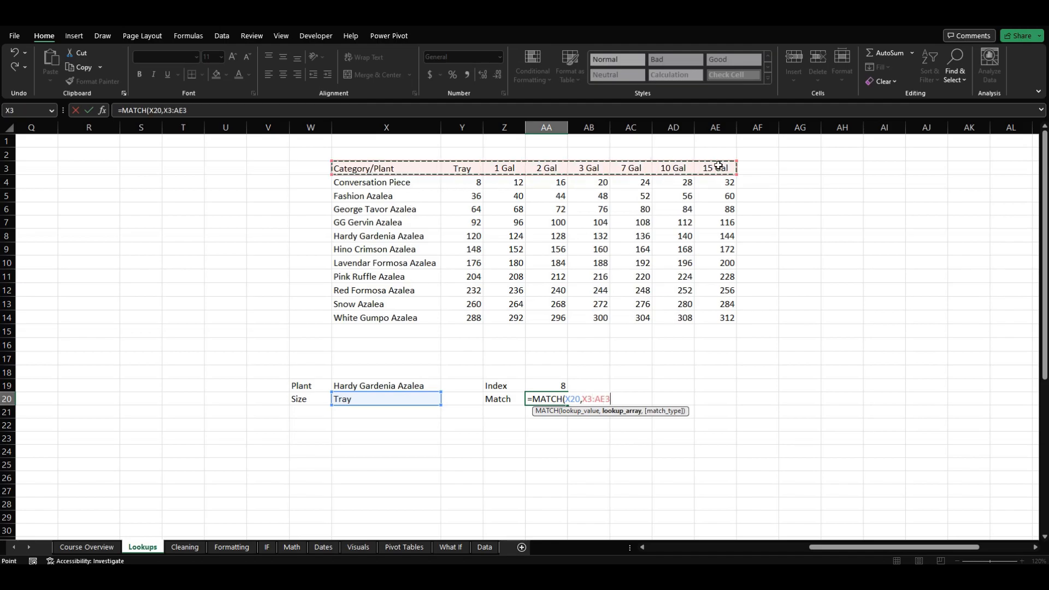
type(",")
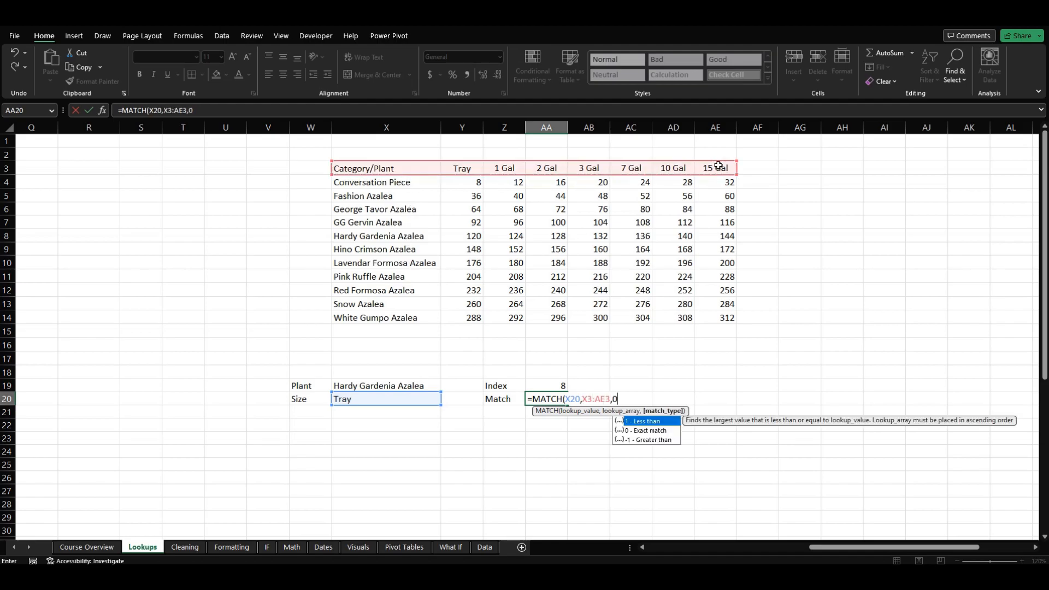
type("0)")
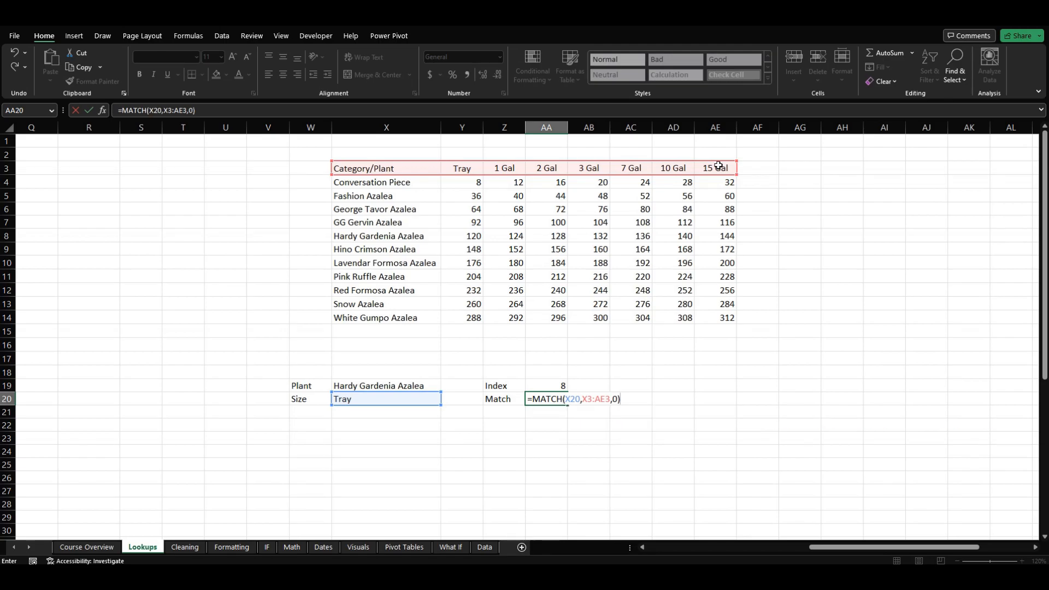
key("Return")
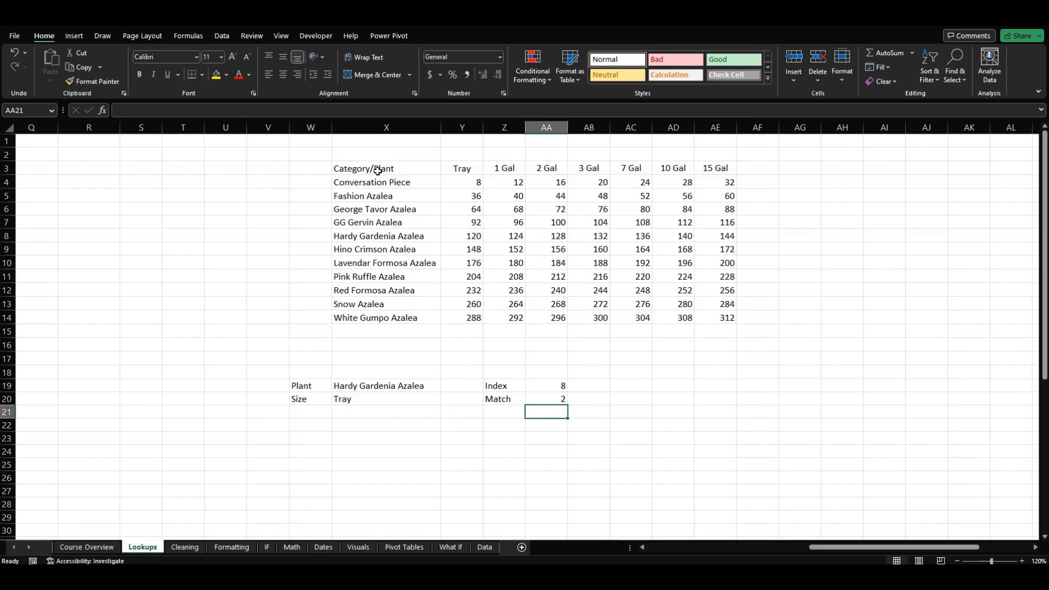
Step: Test the size MATCH by changing the size in X20 to 1 Gal and again to 2 Gal
left_click(369, 398)
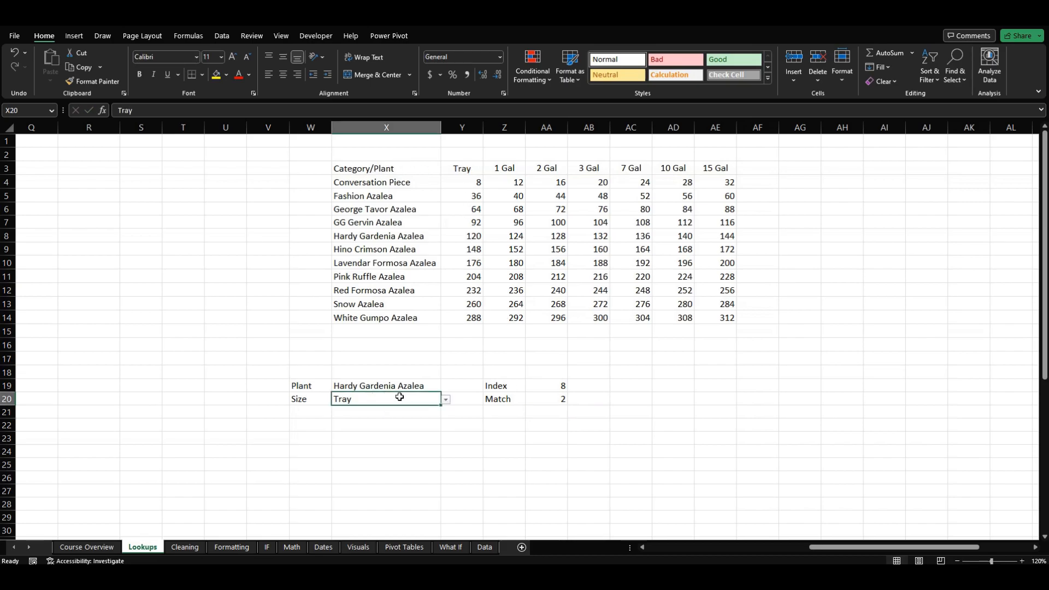
left_click(446, 399)
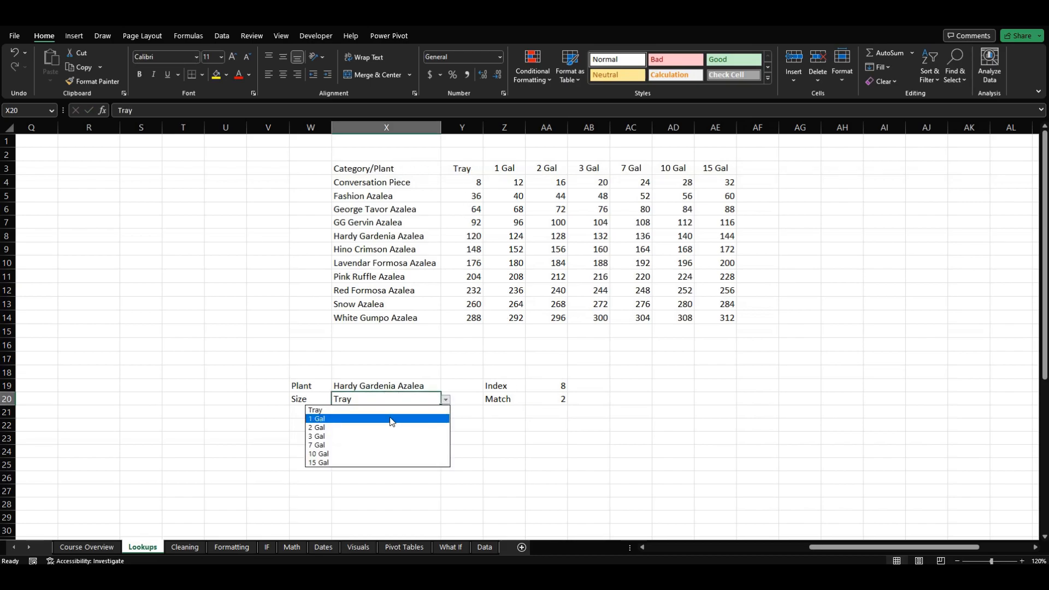
left_click(391, 419)
left_click(446, 400)
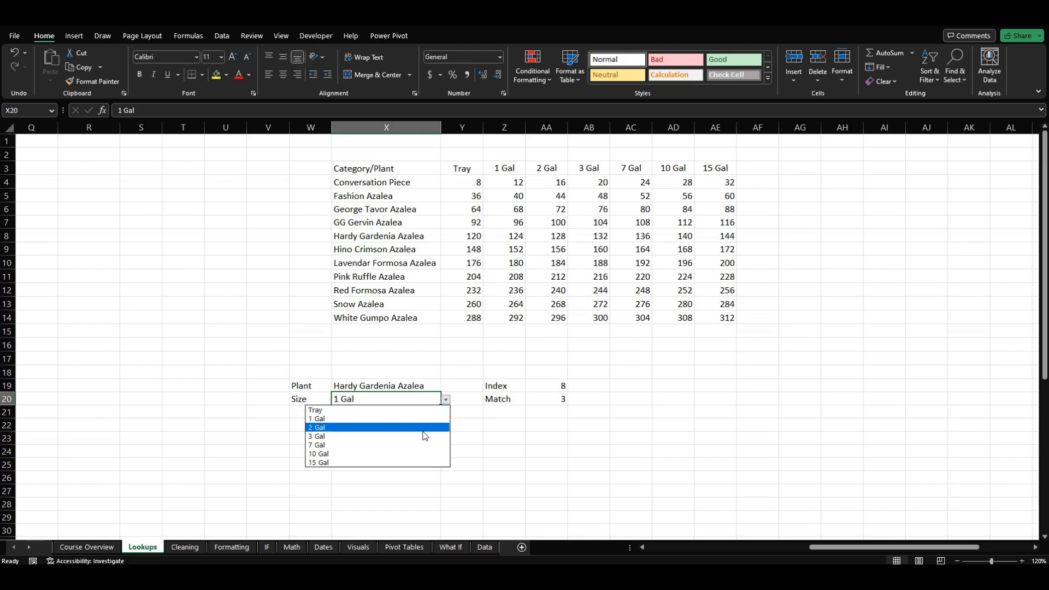
left_click(424, 430)
left_click(494, 427)
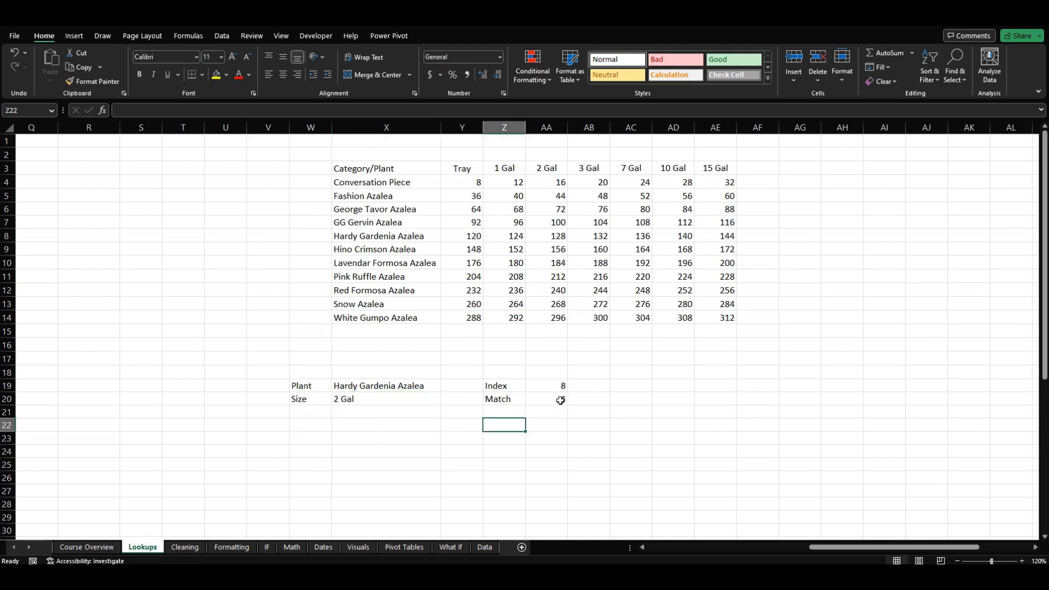
Step: Clear the Index and Match labels and their formulas from Z19:AA20
key("Down")
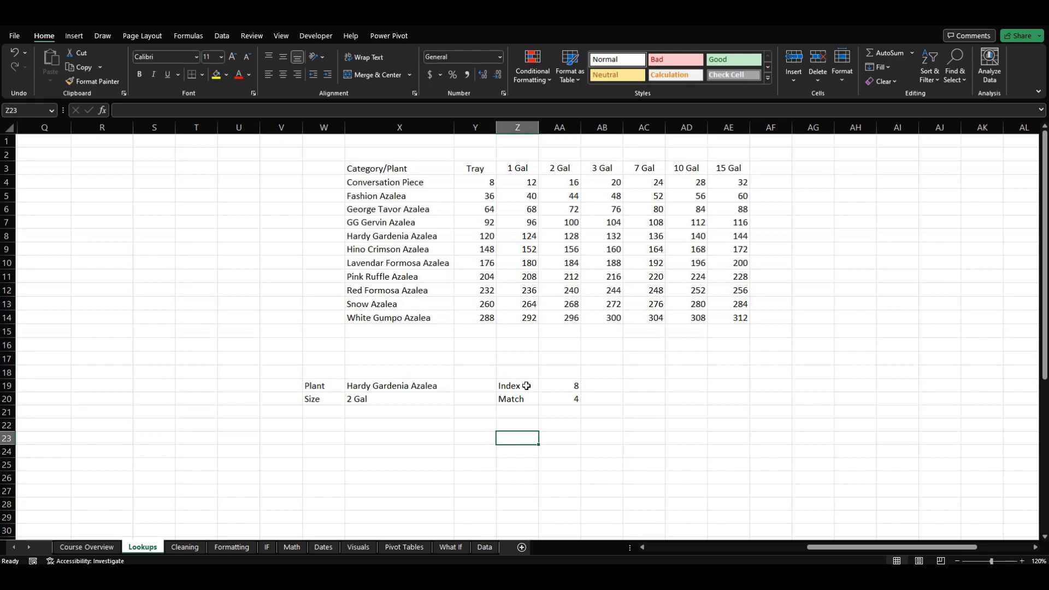
left_click_drag(524, 383, 569, 397)
key("Delete")
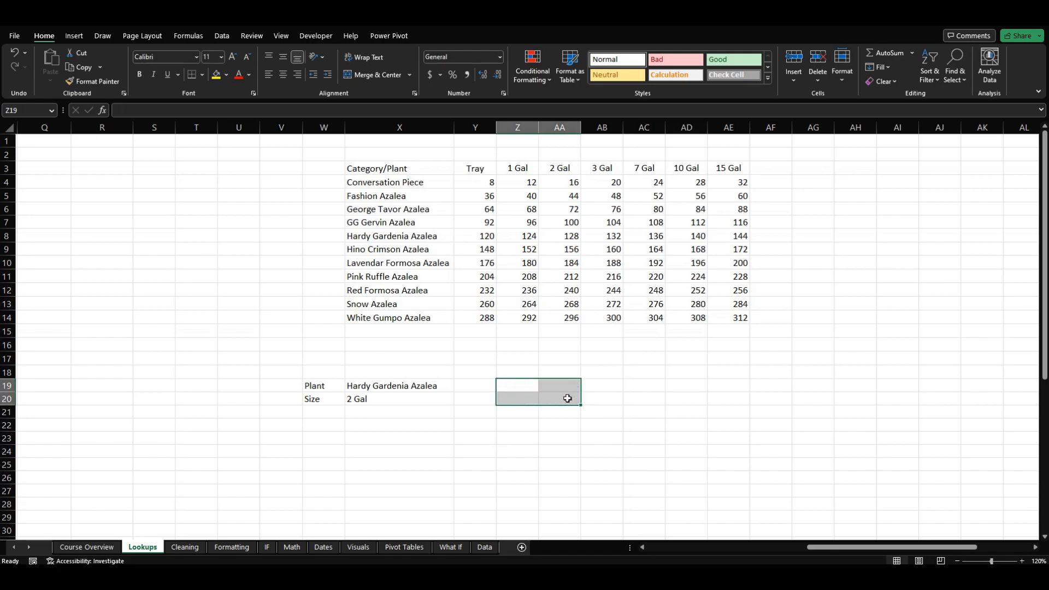
left_click(567, 437)
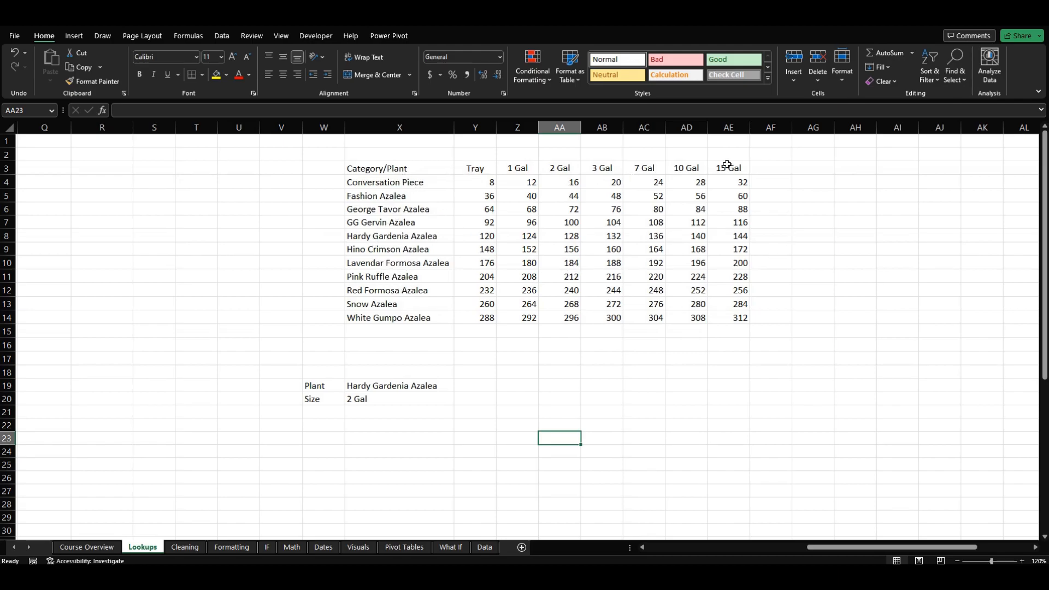
Step: Examine how the prices in the plant size table are arranged by plant row and size column
left_click(611, 247)
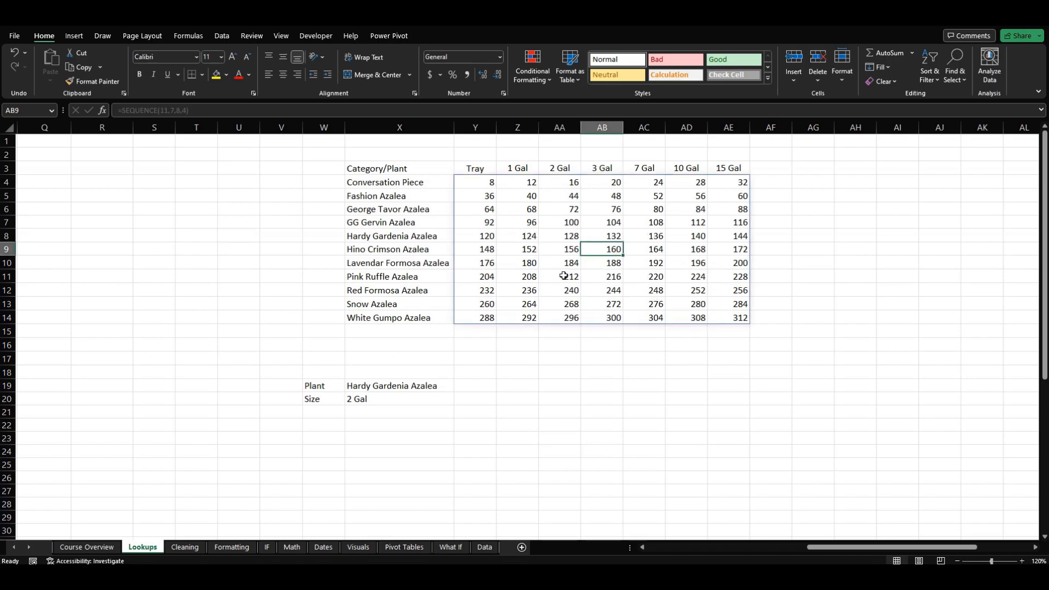
left_click(549, 288)
left_click(703, 276)
left_click(701, 249)
left_click(598, 252)
left_click(388, 182)
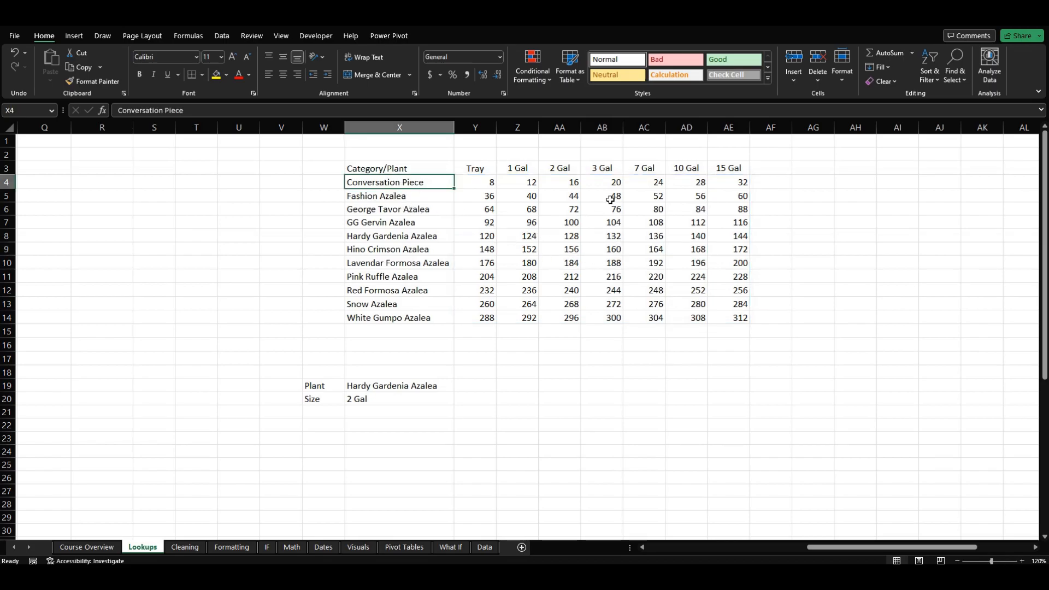
left_click(608, 182)
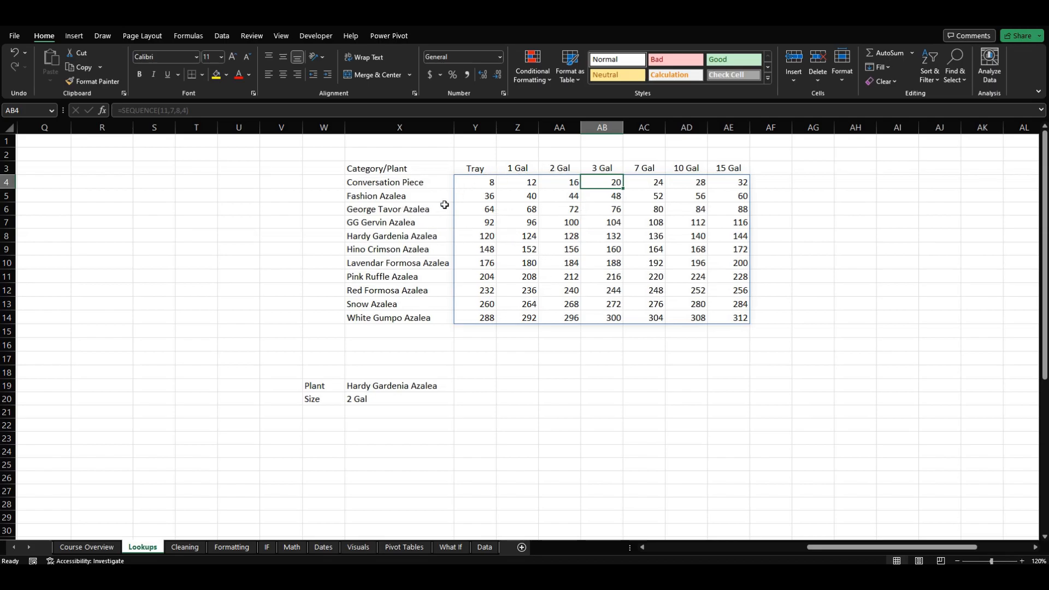
left_click(558, 246)
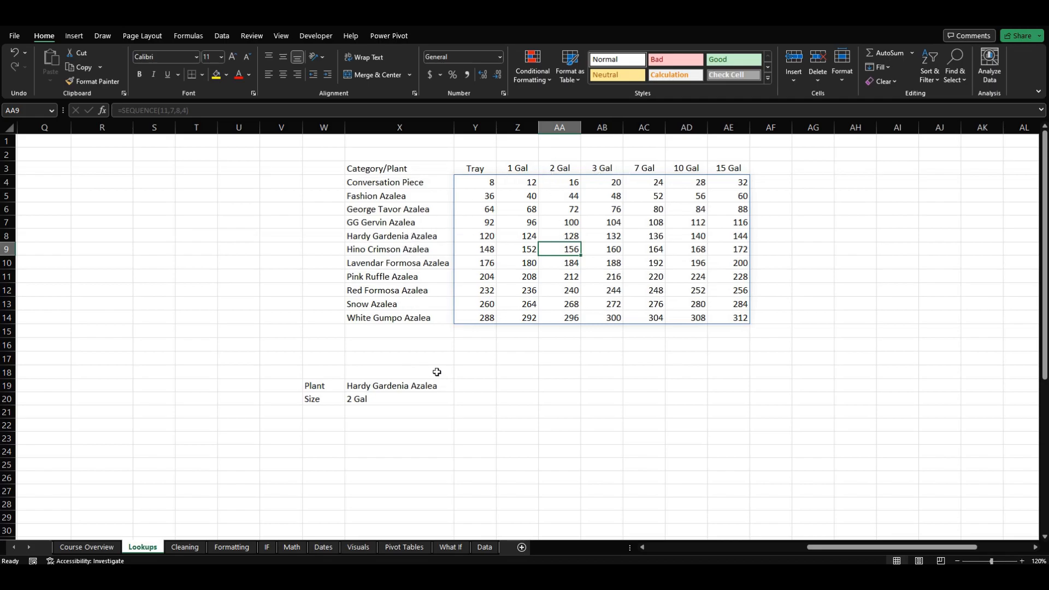
Step: Begin an INDEX formula in X21 with the whole plant size table X3:AE14 as its array
left_click(378, 414)
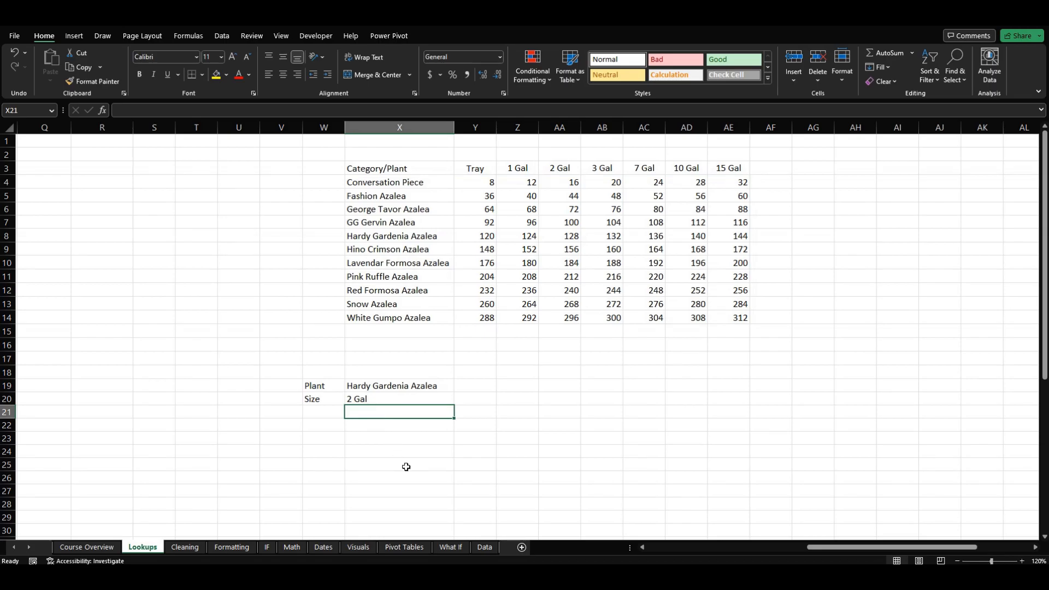
type("=")
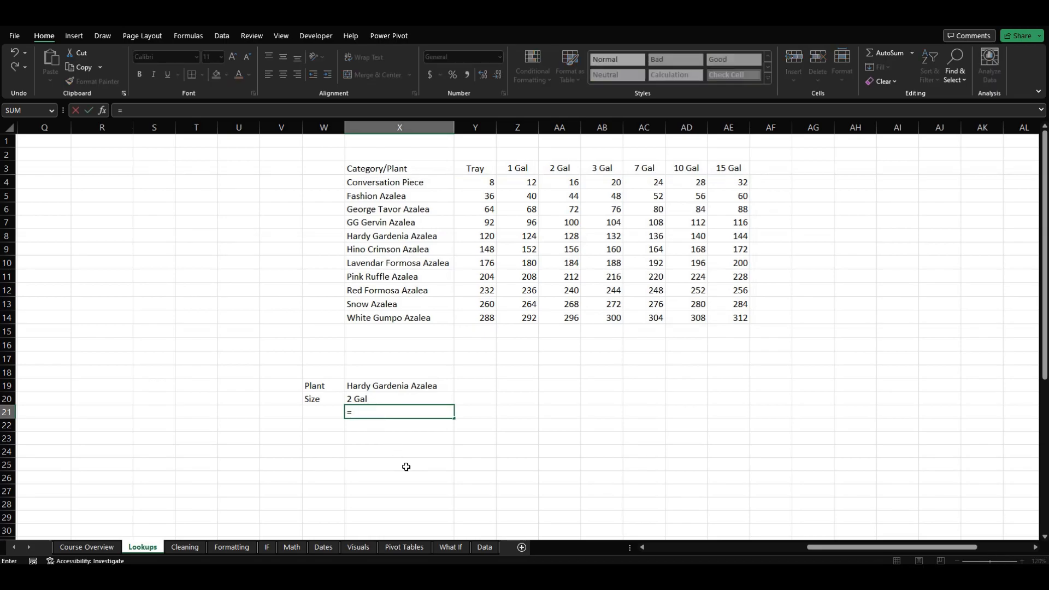
type("ind")
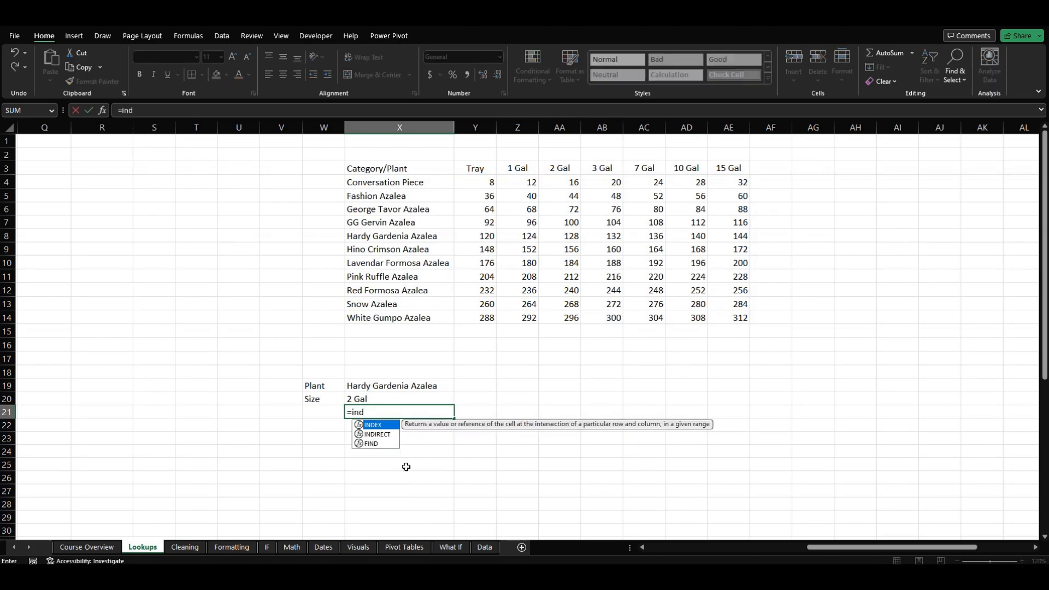
key("Tab")
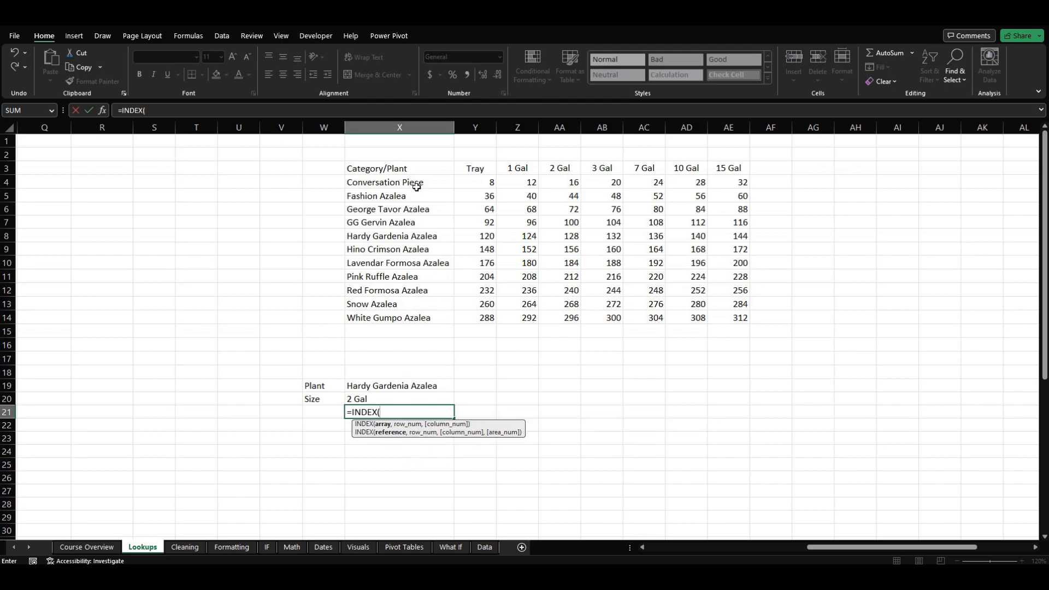
left_click(424, 165)
left_click_drag(432, 183, 729, 320)
type(",")
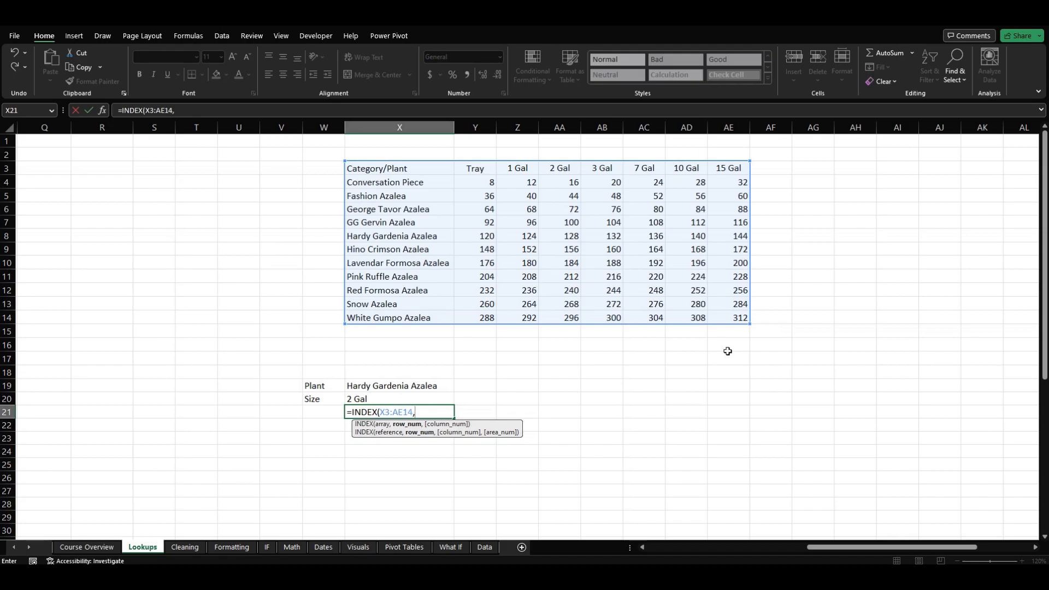
Step: Nest MATCH(X19,X3:X14,0) as the row number of the INDEX formula in X21, matching the plant exactly
type("MATCH(")
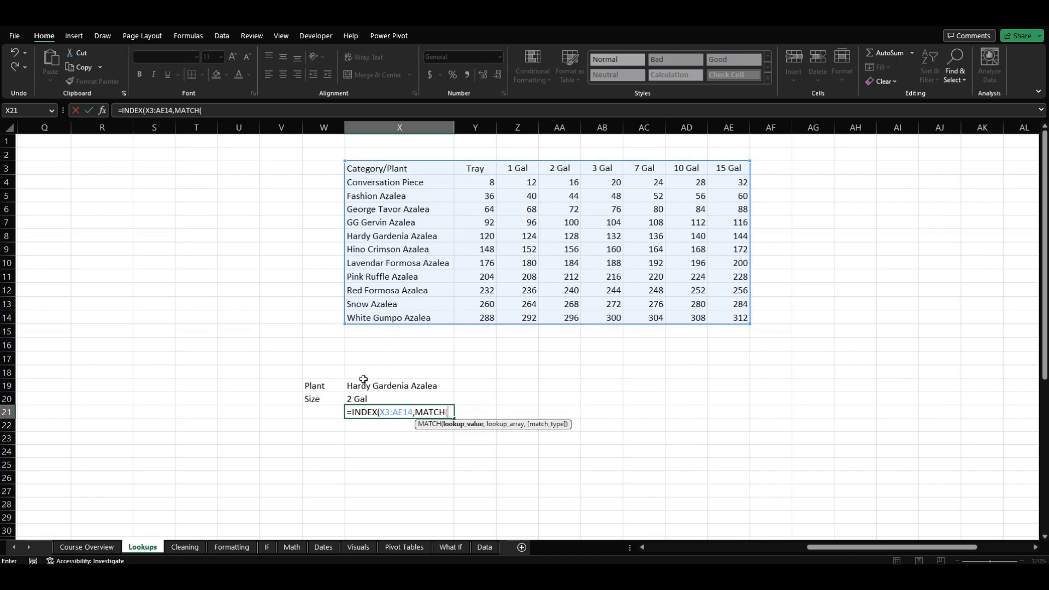
left_click(395, 386)
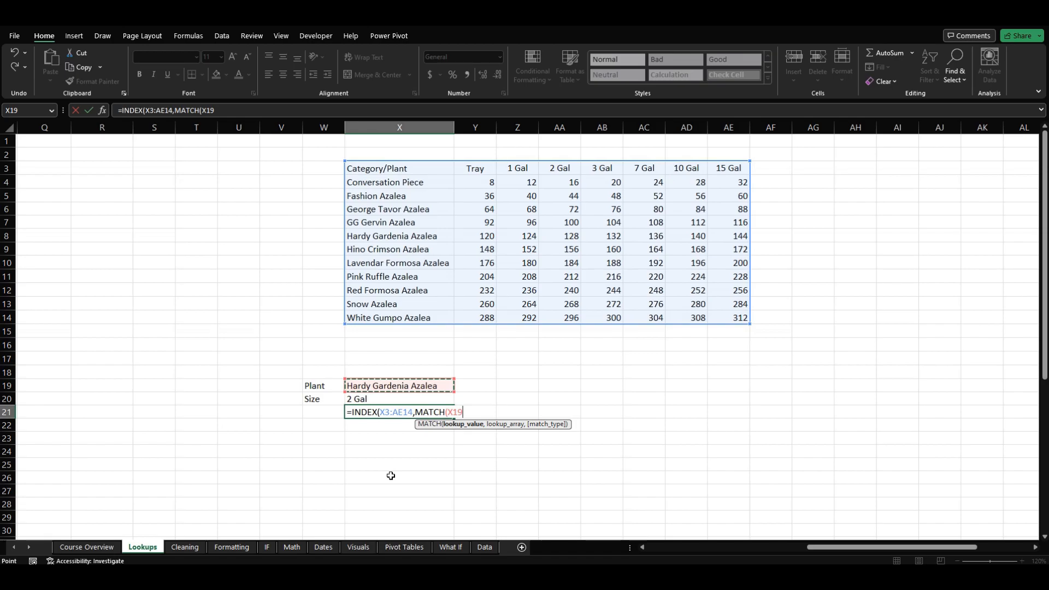
type(",")
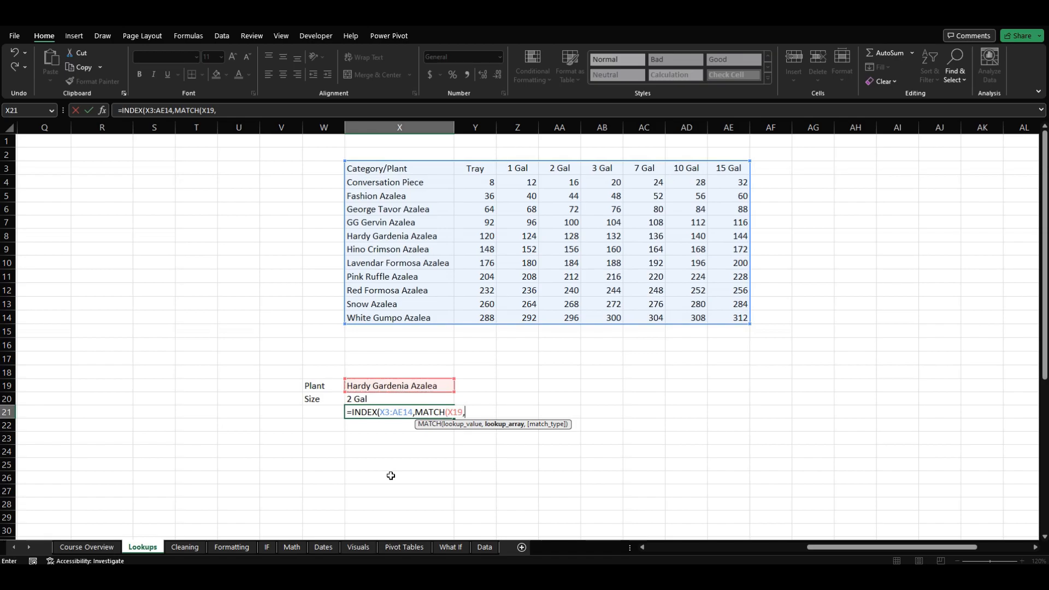
left_click_drag(396, 170, 389, 318)
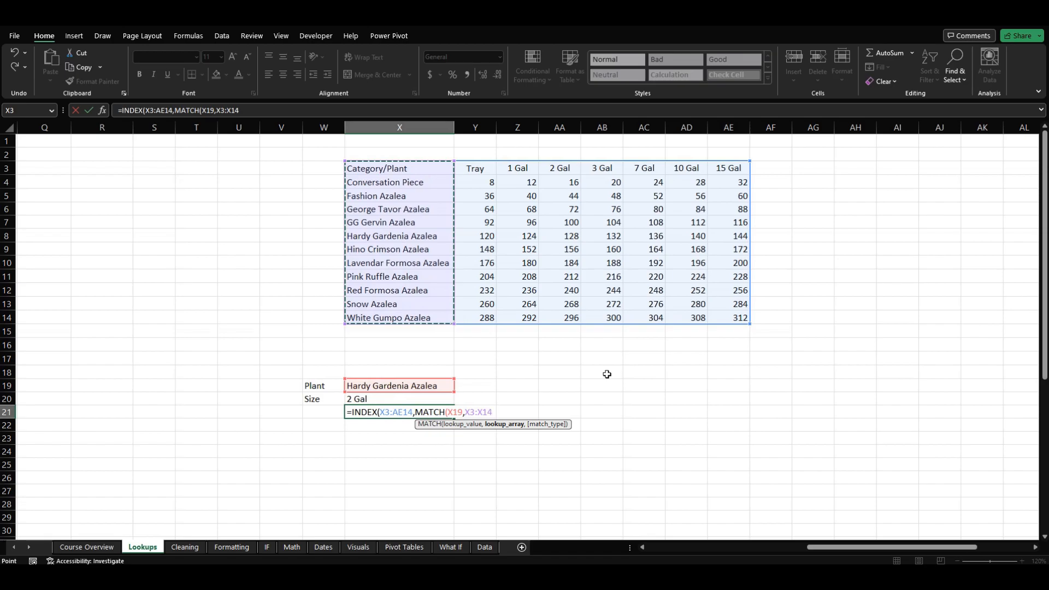
type(",")
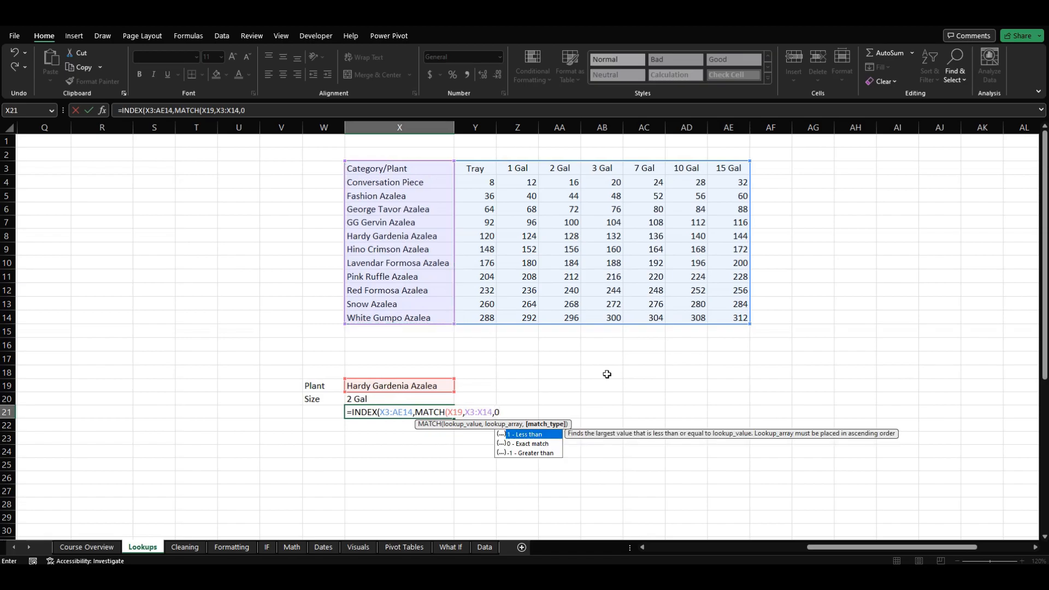
type("0)")
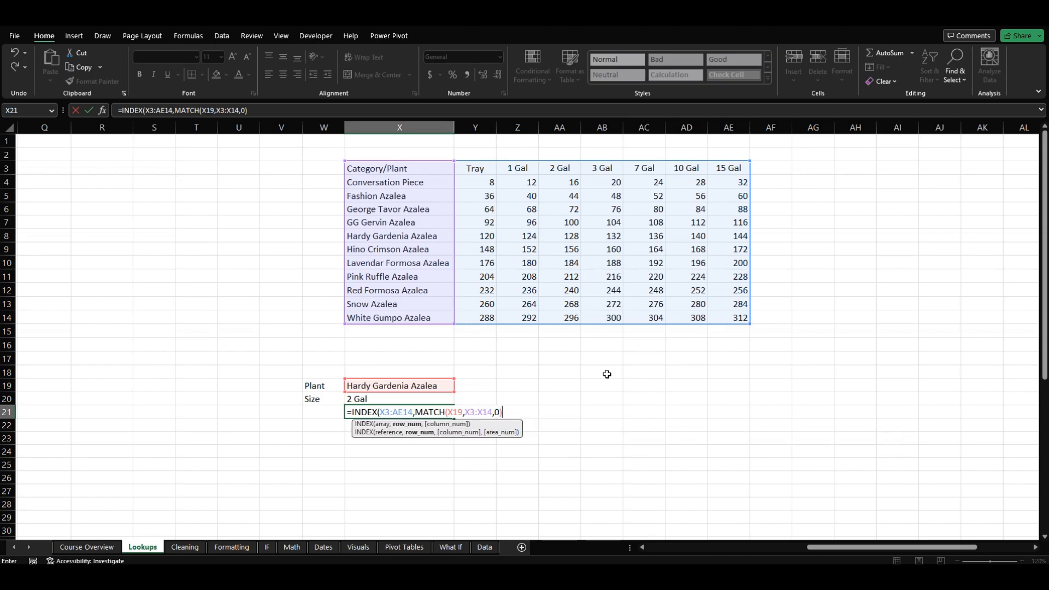
type(",")
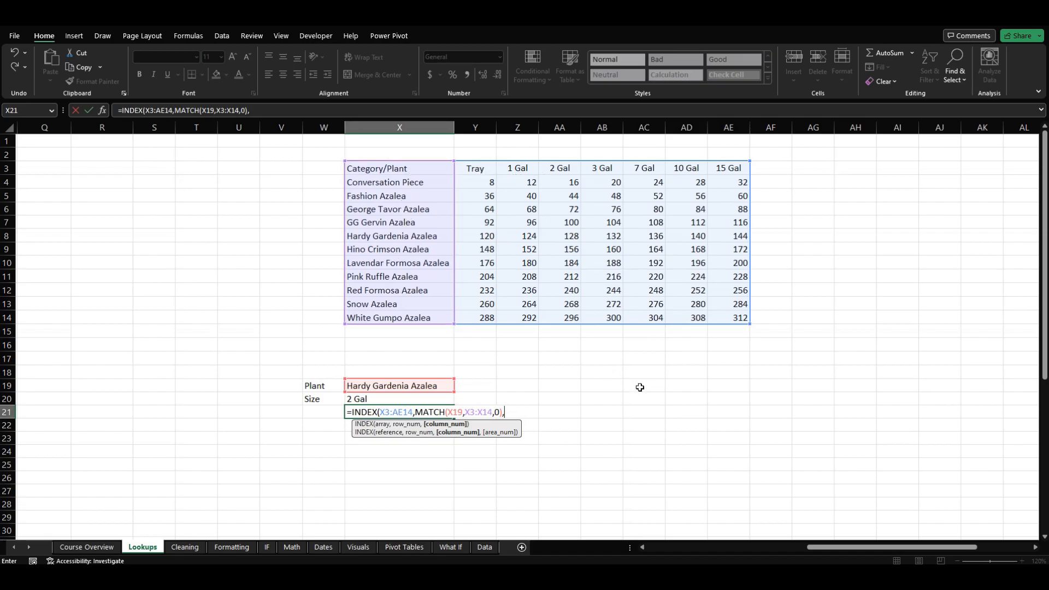
Step: Complete the INDEX formula in X21 with MATCH(X20,X3:AE3,0) as its column number, matching the size exactly
type("MATCH(")
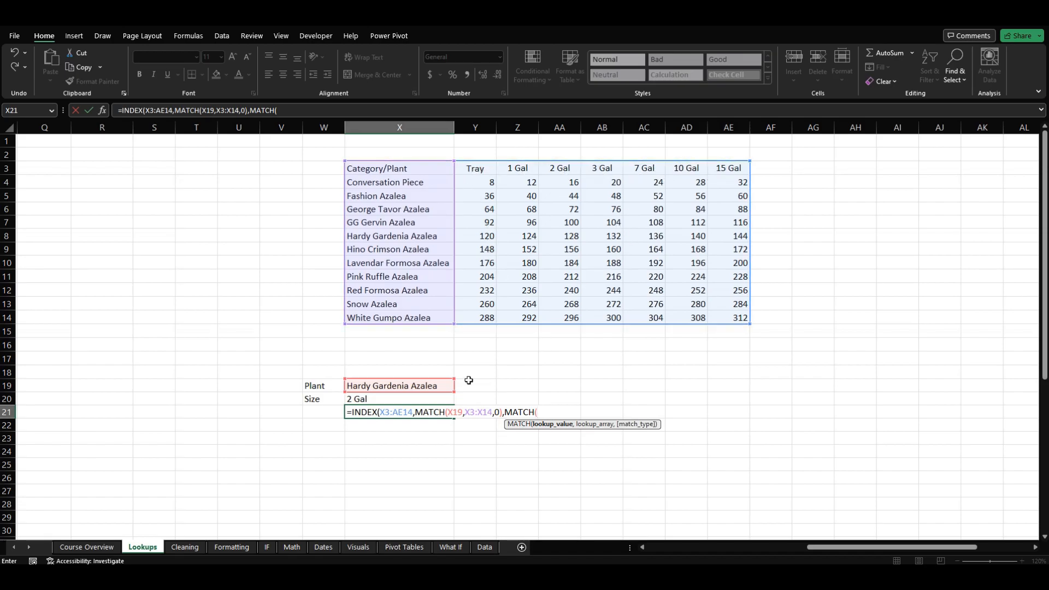
left_click(387, 400)
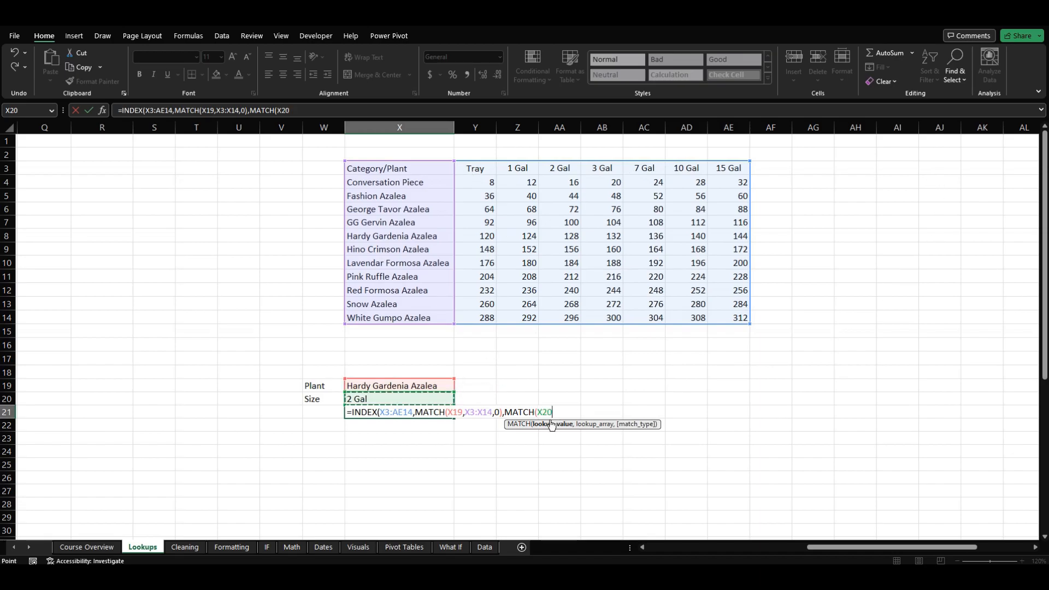
type(",")
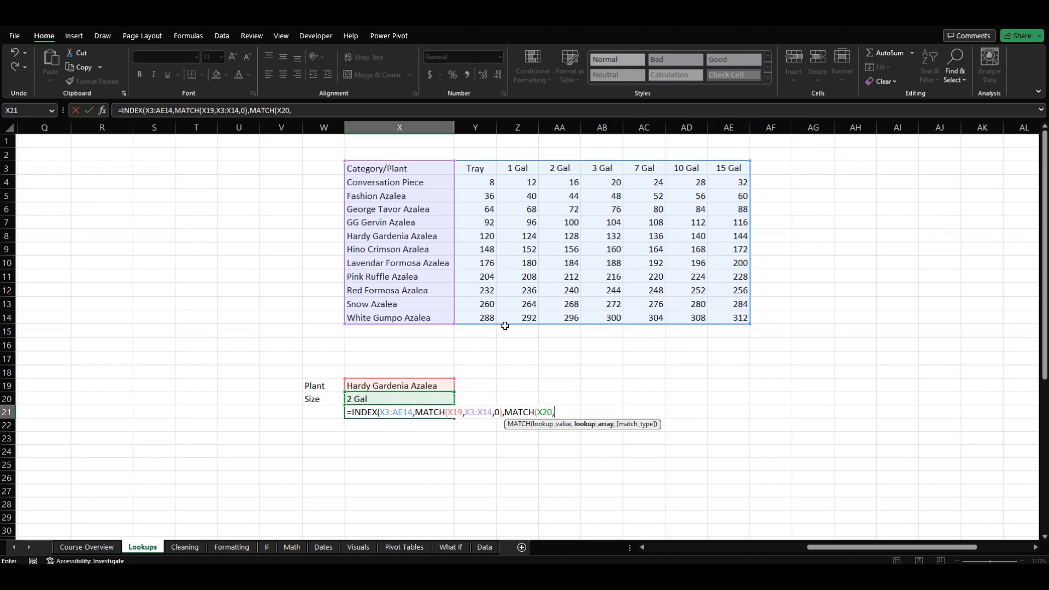
left_click(428, 169)
left_click_drag(480, 170, 722, 165)
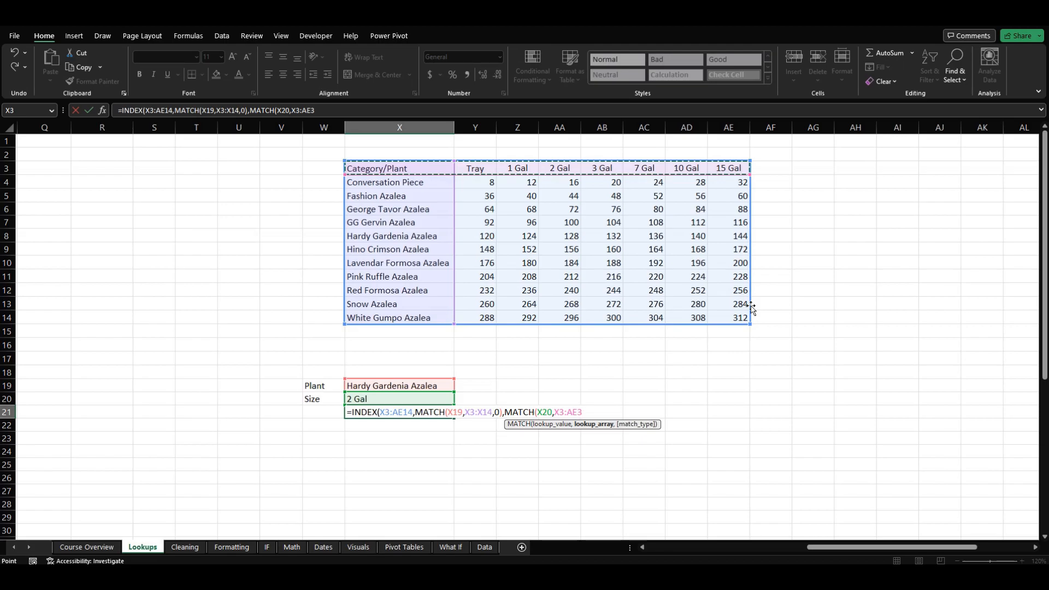
type(",")
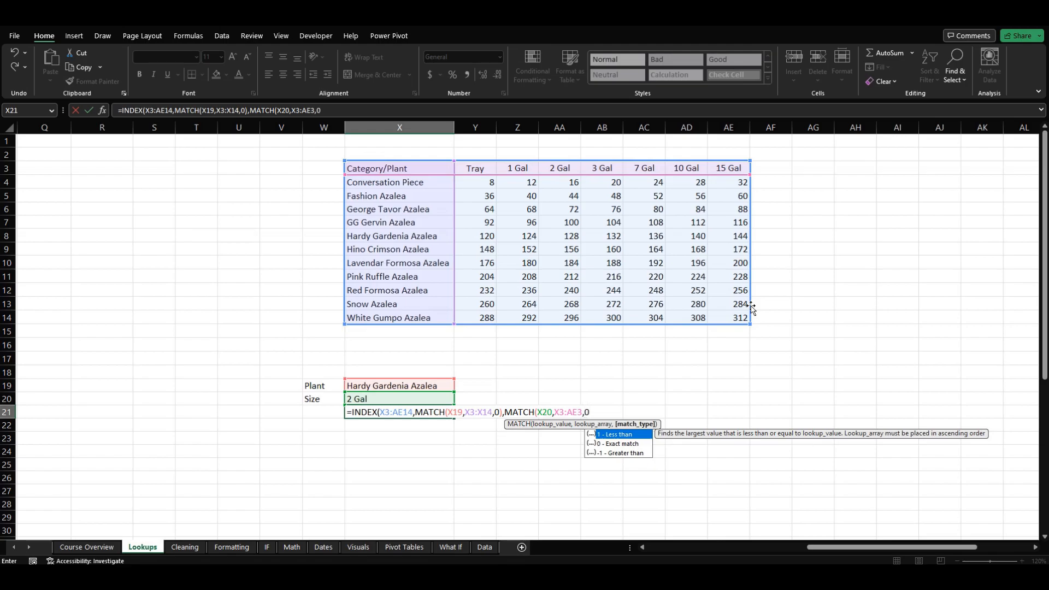
type("0)")
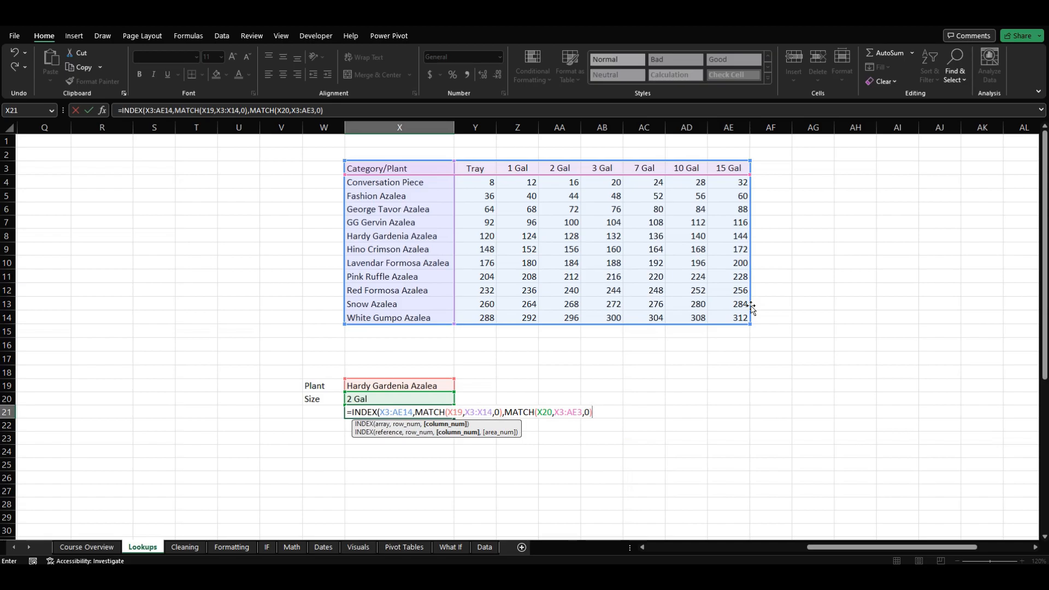
type(")")
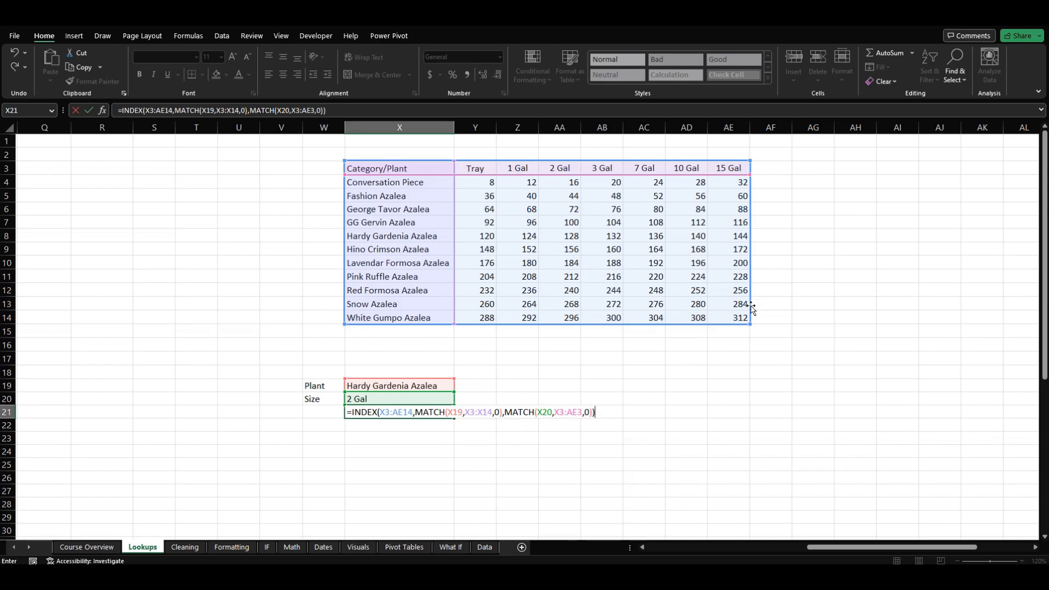
key("Return")
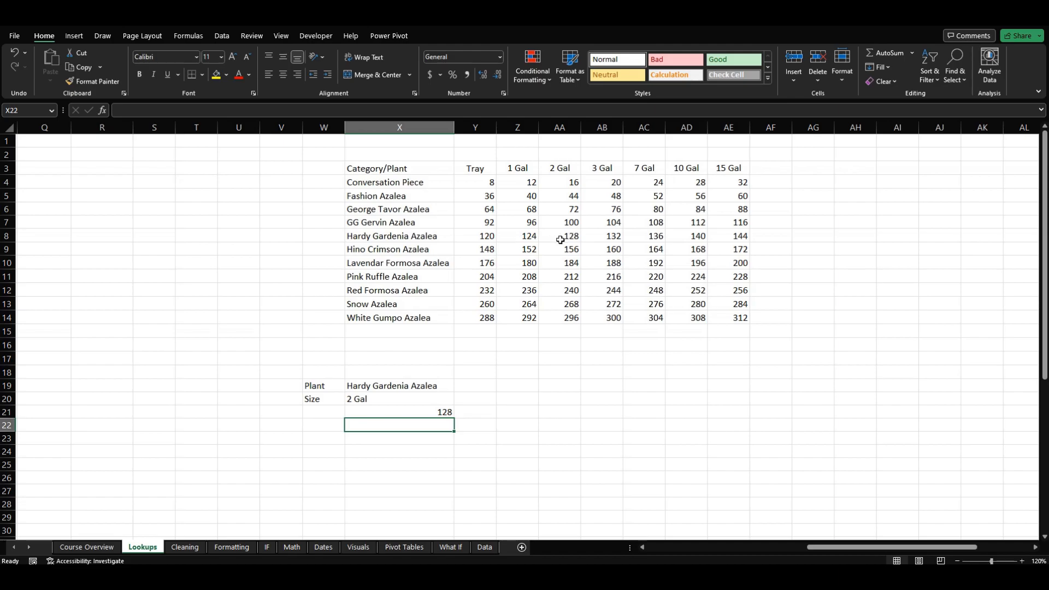
Step: Change the plant in X19 to Conversation Piece and check the X21 result against the 2 Gal price in the table
left_click(445, 388)
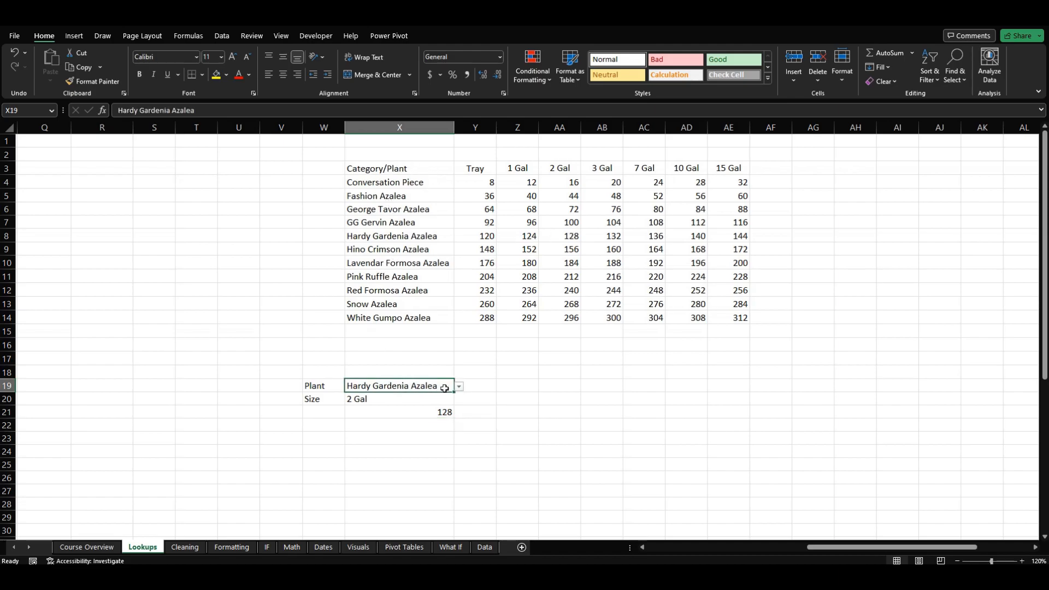
left_click(459, 387)
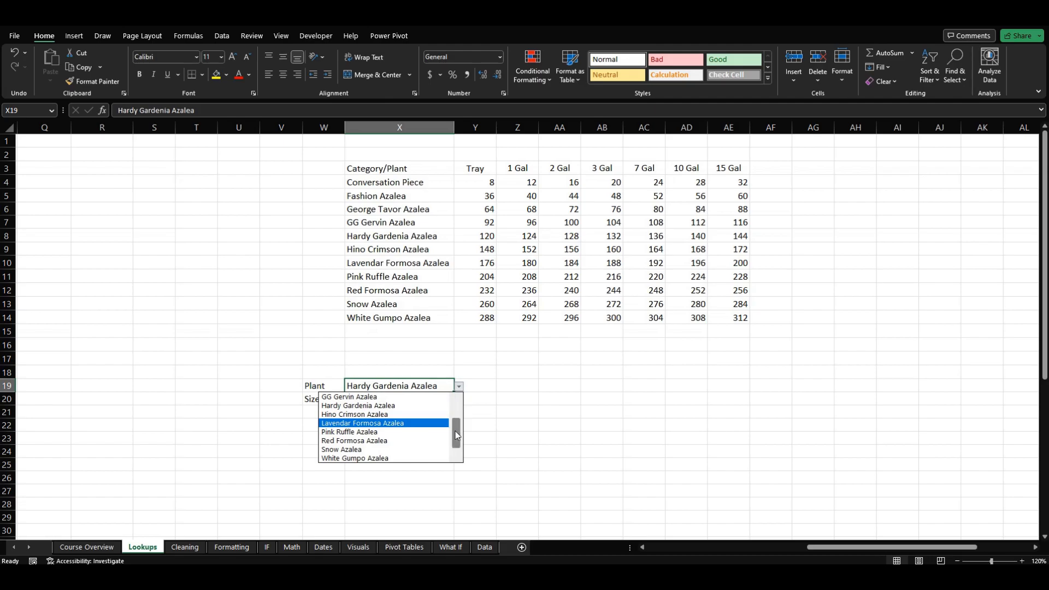
left_click_drag(456, 431, 456, 407)
left_click(418, 398)
left_click(374, 399)
left_click_drag(382, 406, 385, 411)
left_click(546, 322)
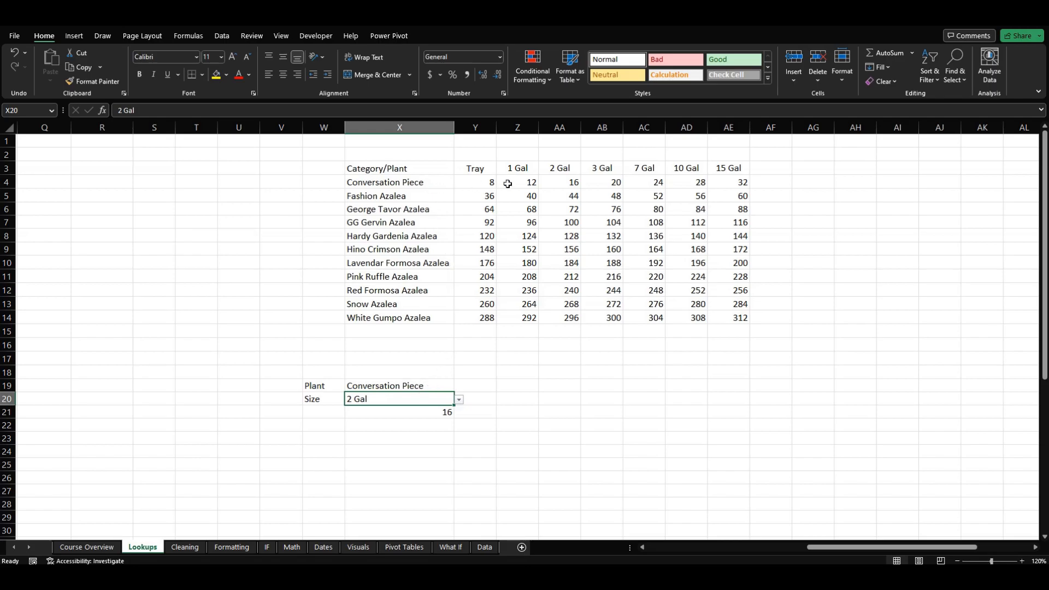
left_click(564, 187)
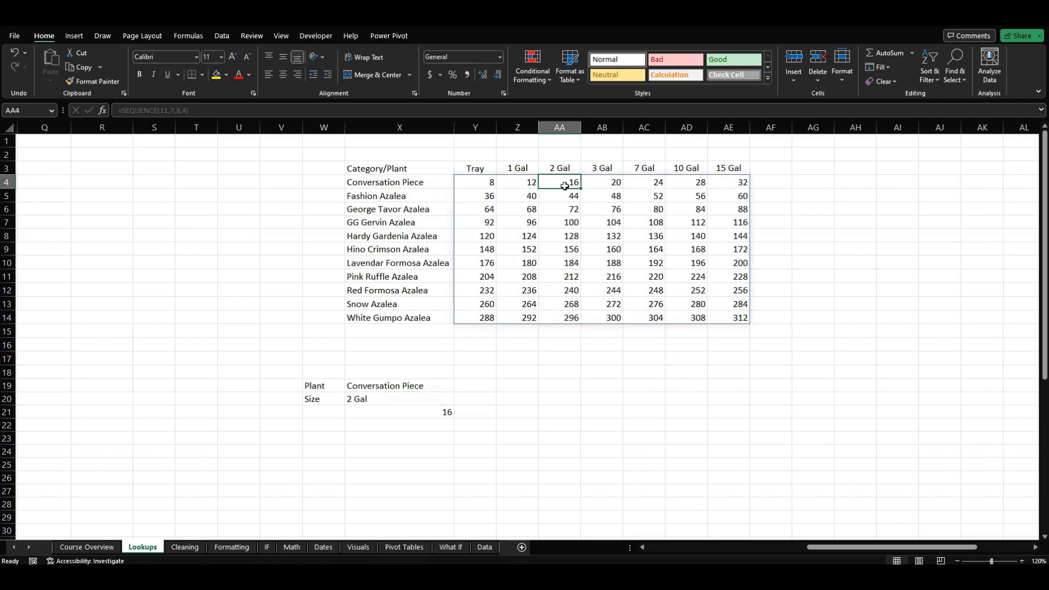
left_click(411, 417)
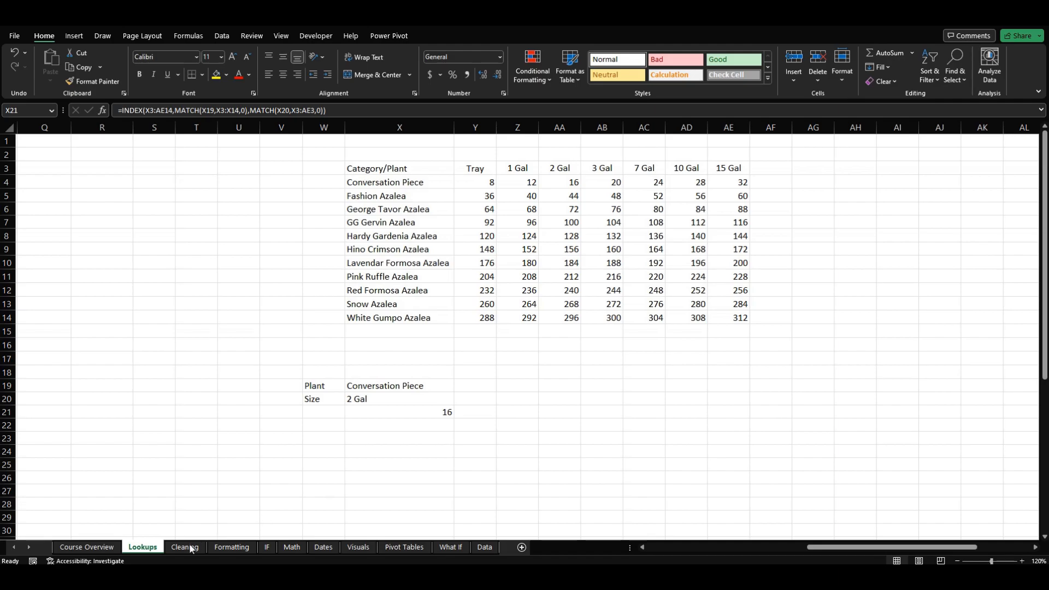
Step: Label W21 as Qty and left-align the INDEX result in X21
key("Left")
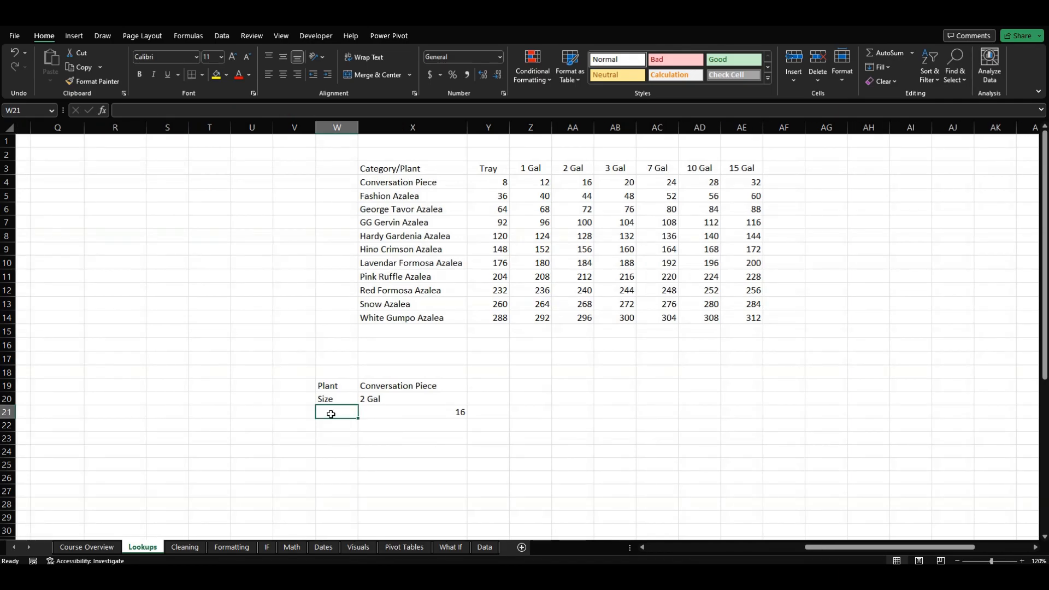
type("Qty")
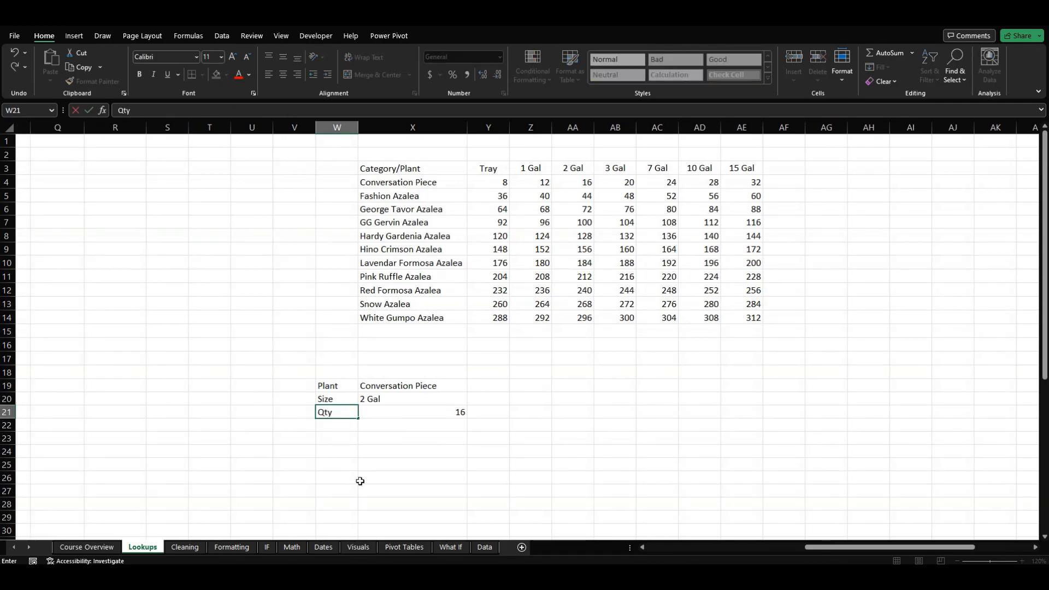
key("Return")
left_click(399, 412)
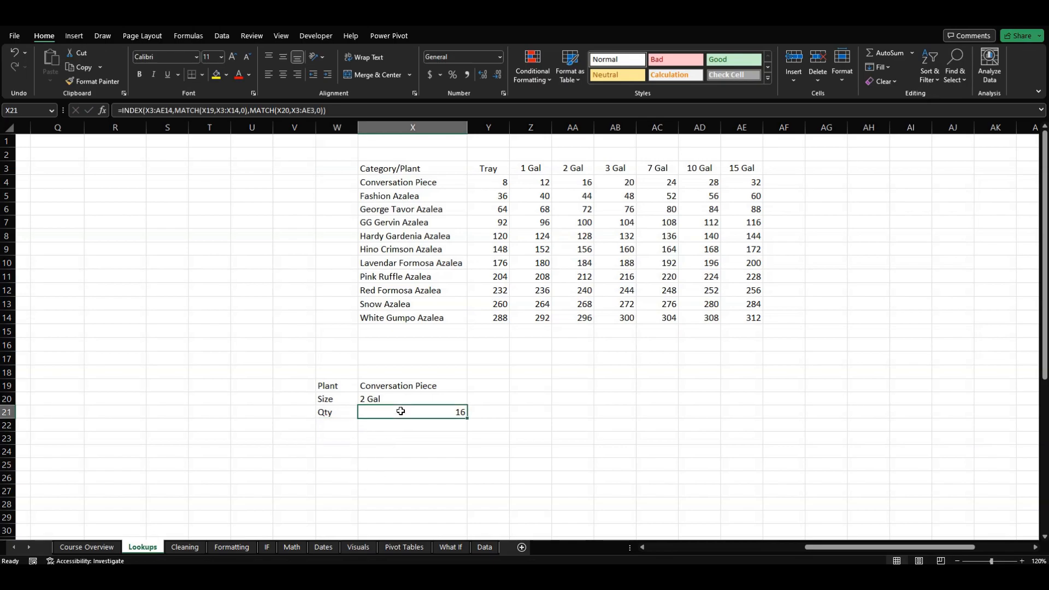
left_click(269, 75)
left_click_drag(553, 359, 556, 375)
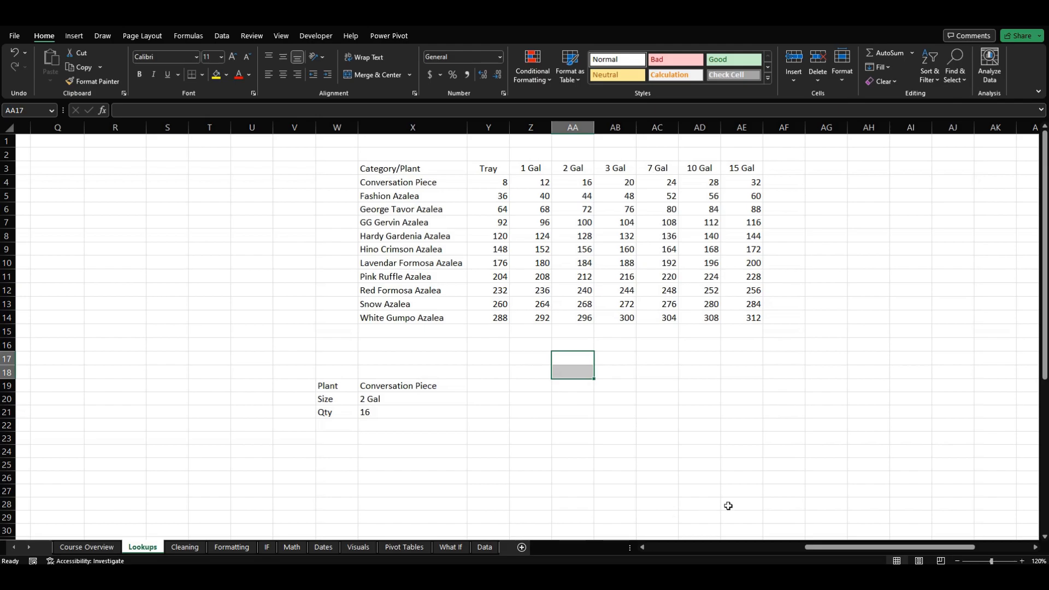
Step: Go to the Scenario Analysis table and preview the CHOOSE function's description in AT8 without entering a formula
left_click_drag(823, 548, 878, 548)
left_click(977, 405)
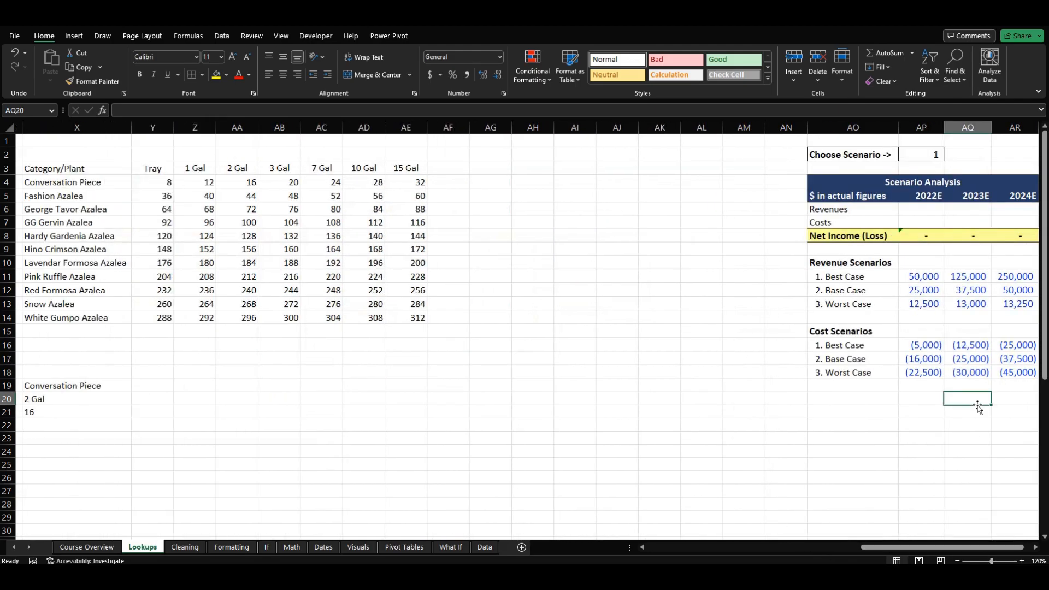
key("Right")
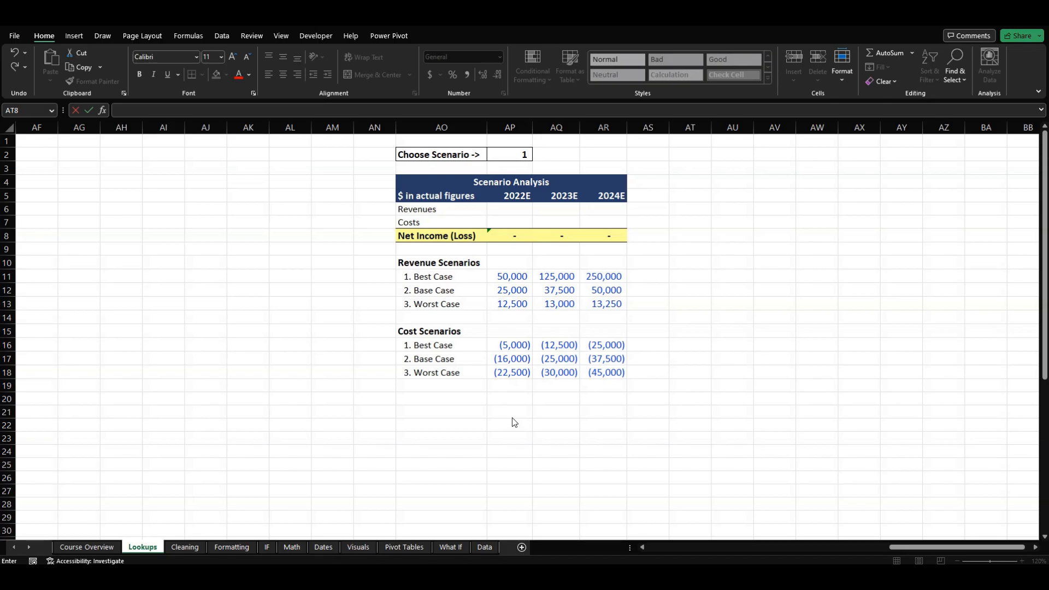
key("Escape")
left_click(726, 264)
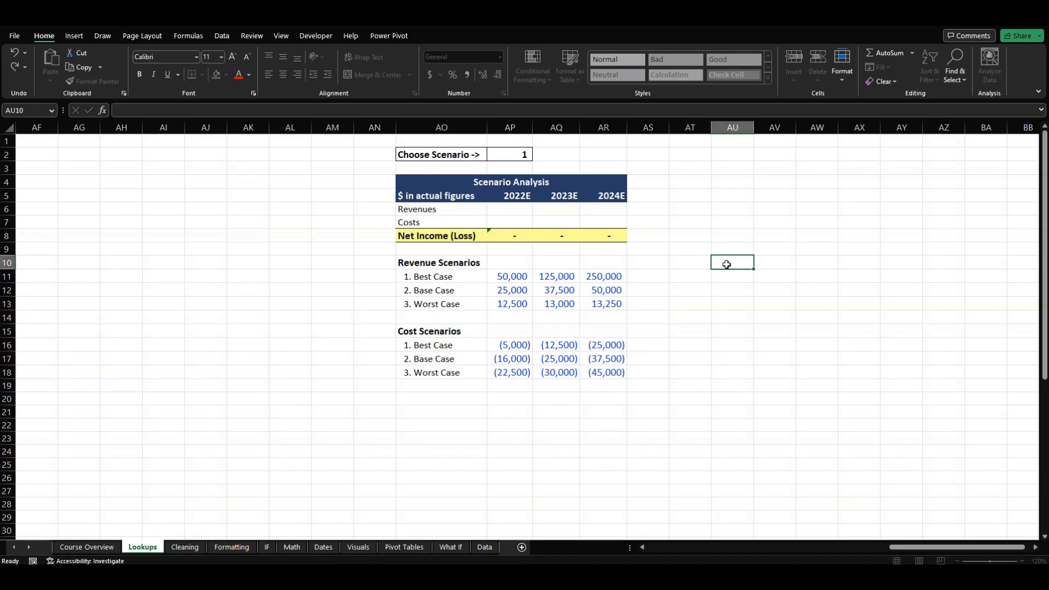
left_click(682, 241)
type("=choos")
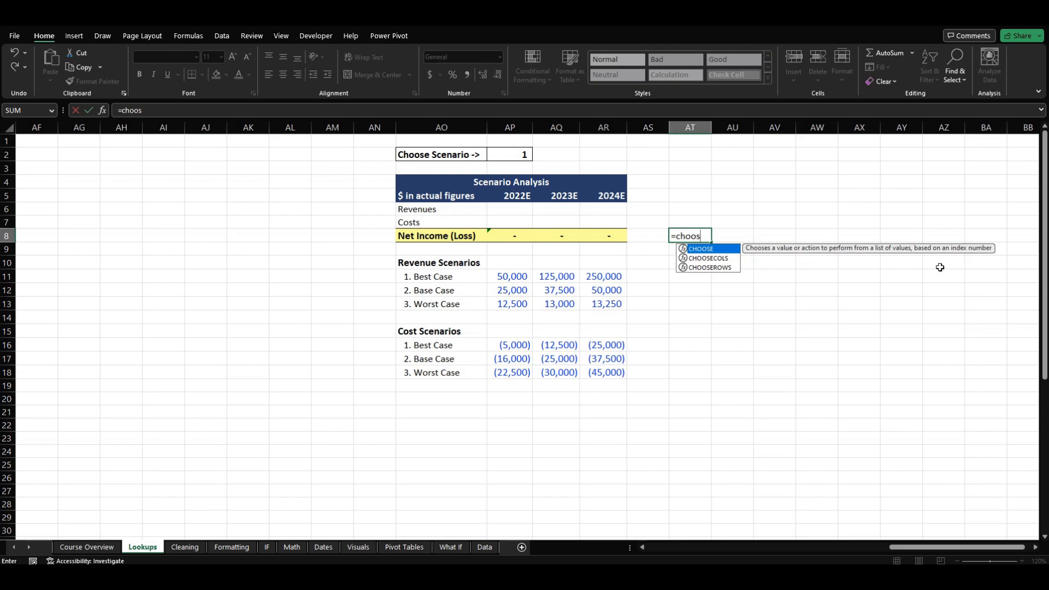
key("Escape")
key("Escape")
left_click(787, 281)
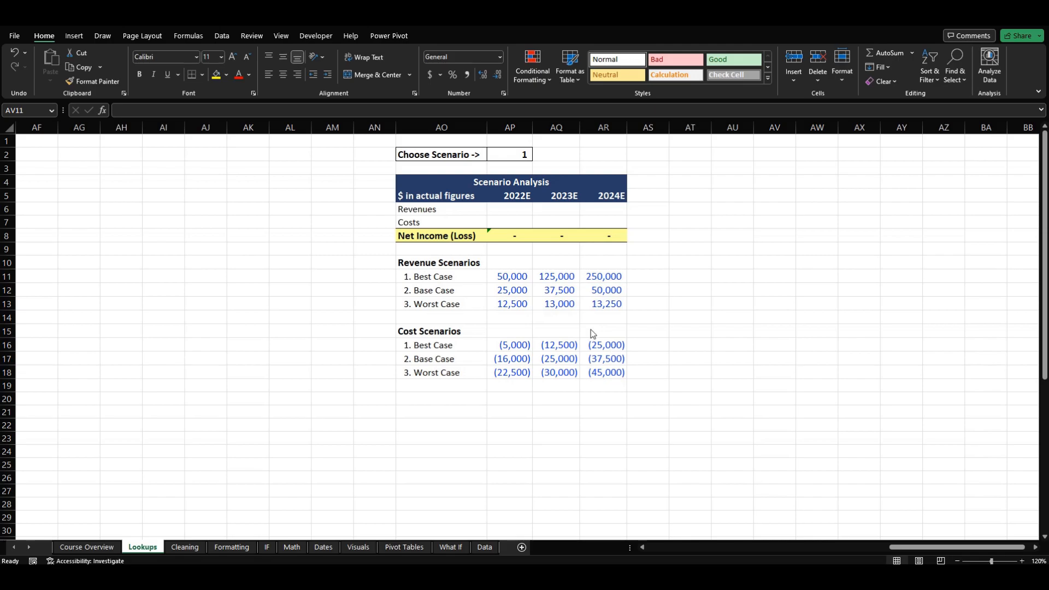
Step: Examine the Revenues, Costs and Net Income (Loss) rows and which cells the 2022E net income formula in AP8 sums
left_click(516, 225)
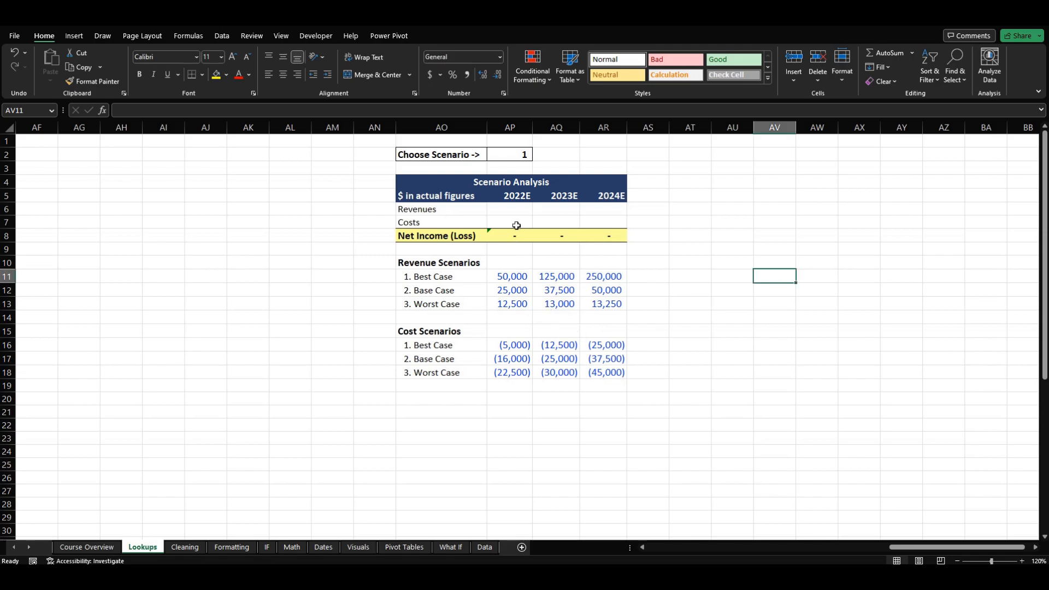
left_click(515, 208)
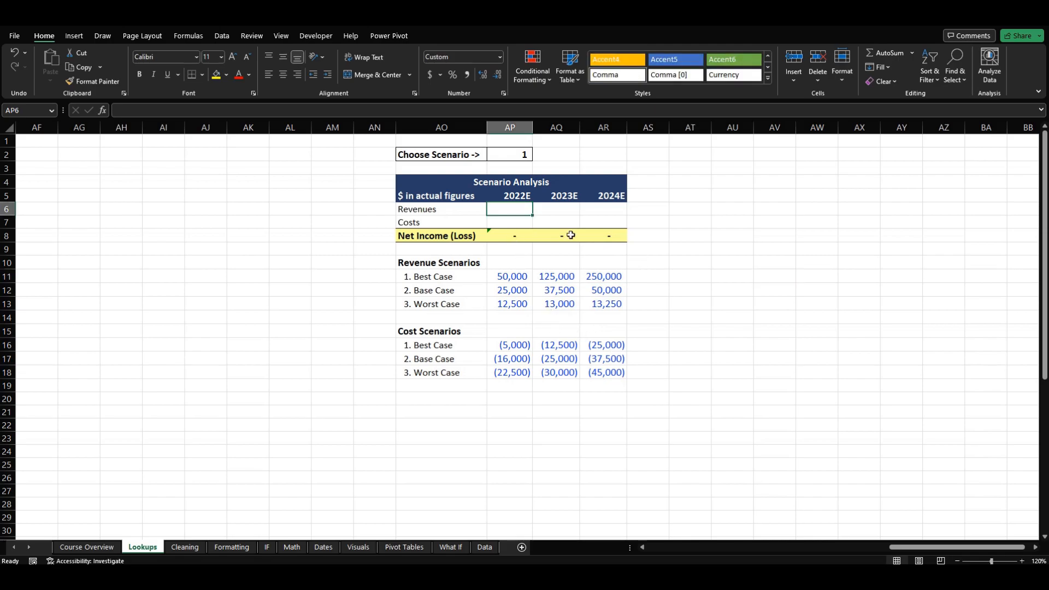
left_click(454, 209)
left_click(454, 222)
left_click(453, 236)
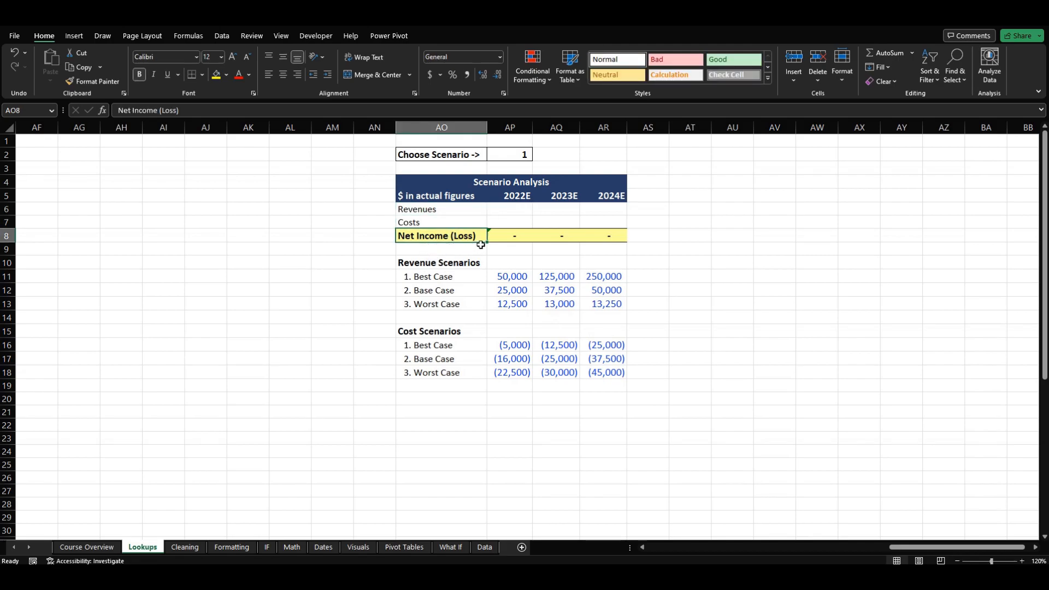
left_click(514, 234)
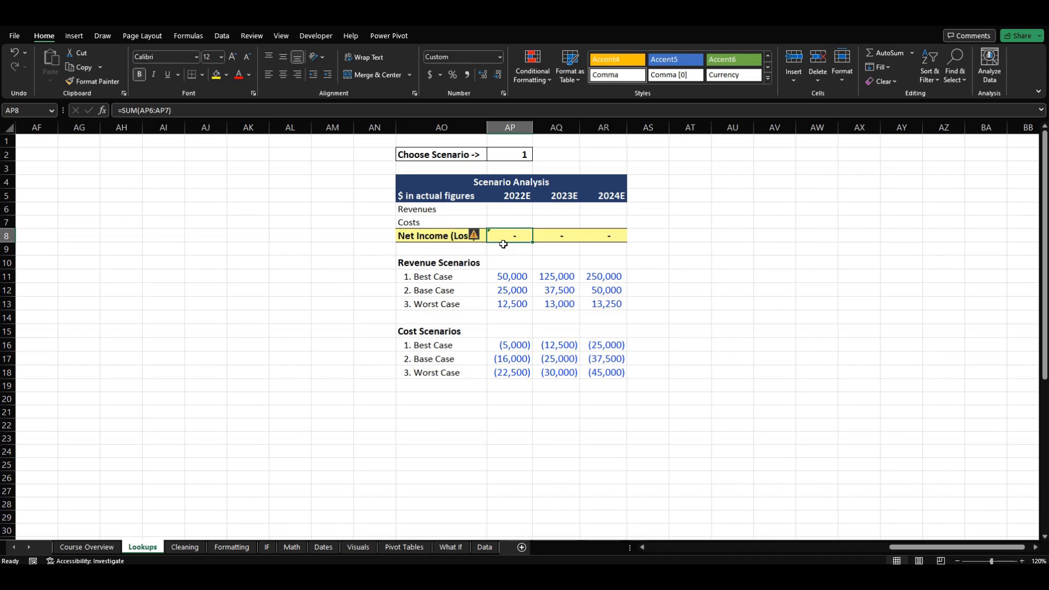
left_click(418, 112)
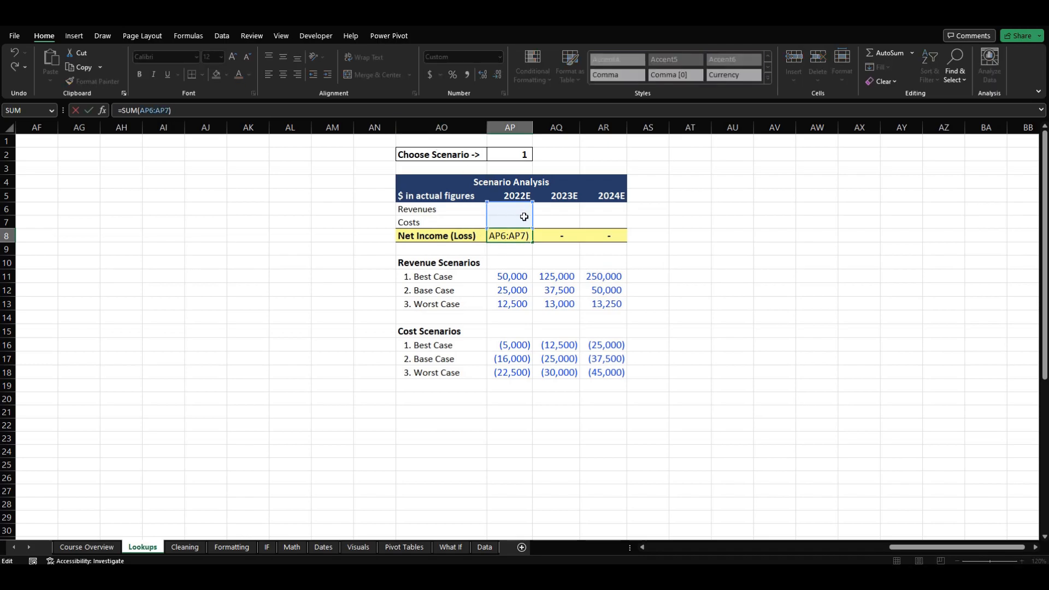
key("Escape")
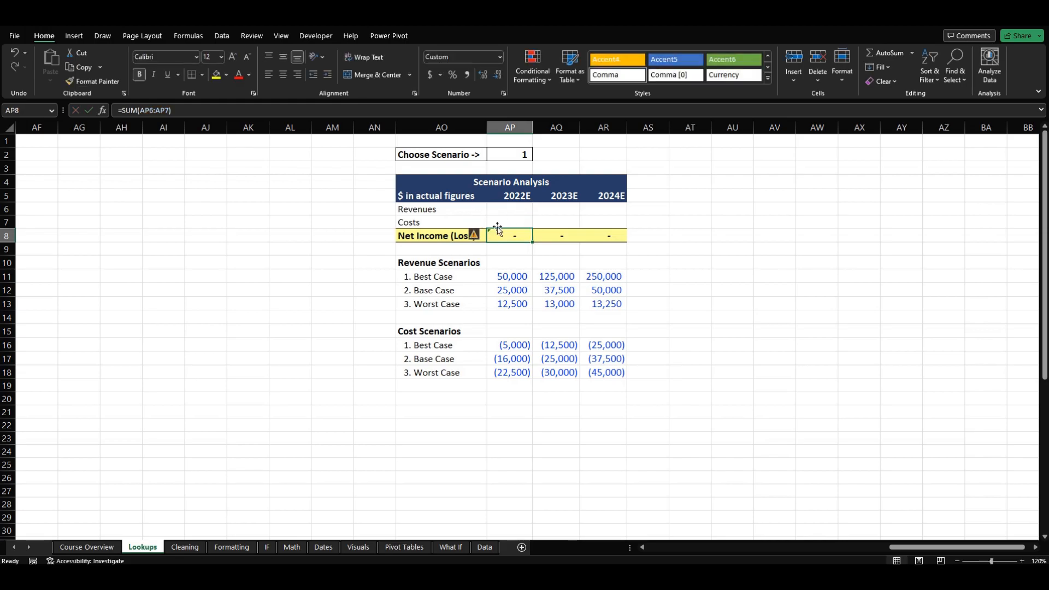
Step: Begin a CHOOSE formula in AP6 for 2022E revenues, using the absolute reference $AP$2 as the index number
left_click(551, 155)
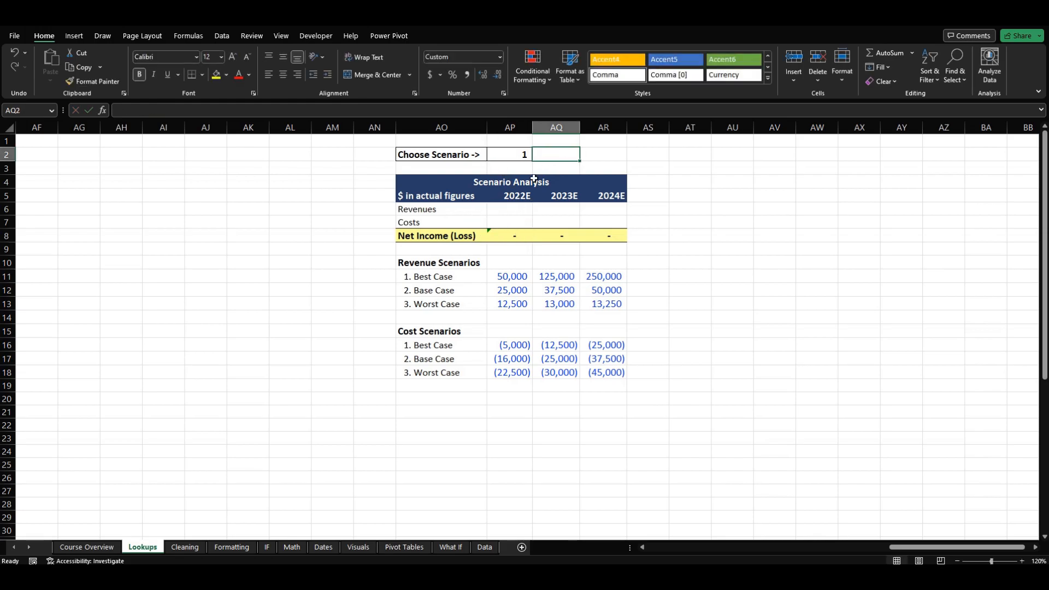
left_click(498, 212)
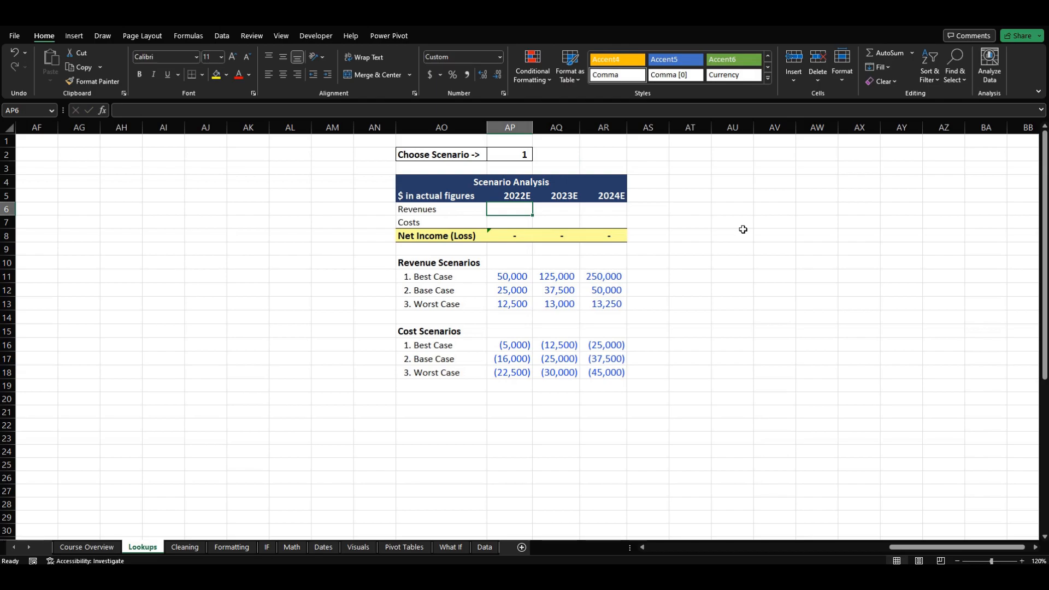
type("=choose")
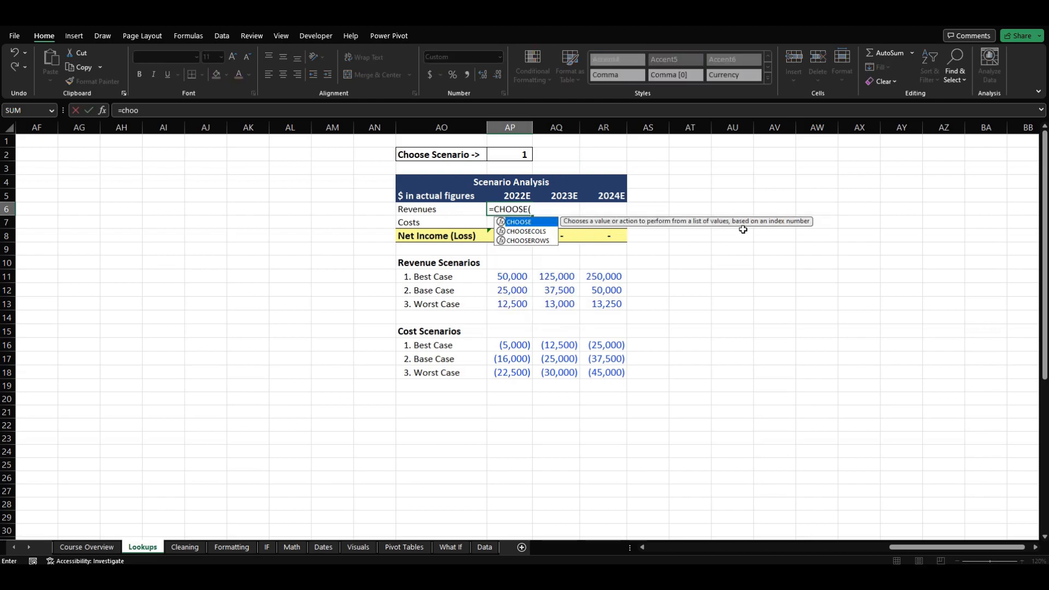
key("Tab")
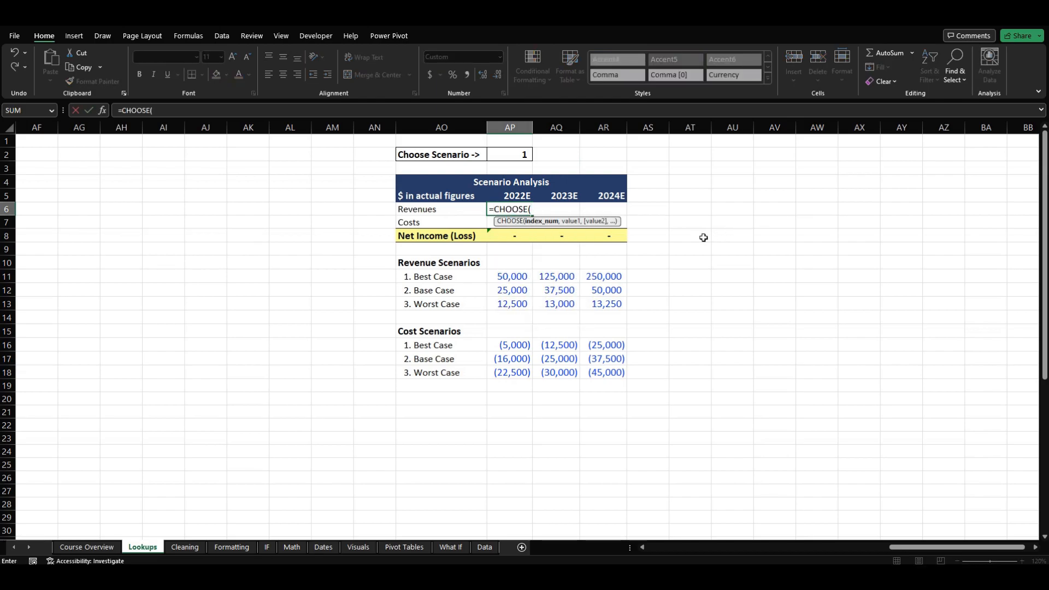
left_click(512, 154)
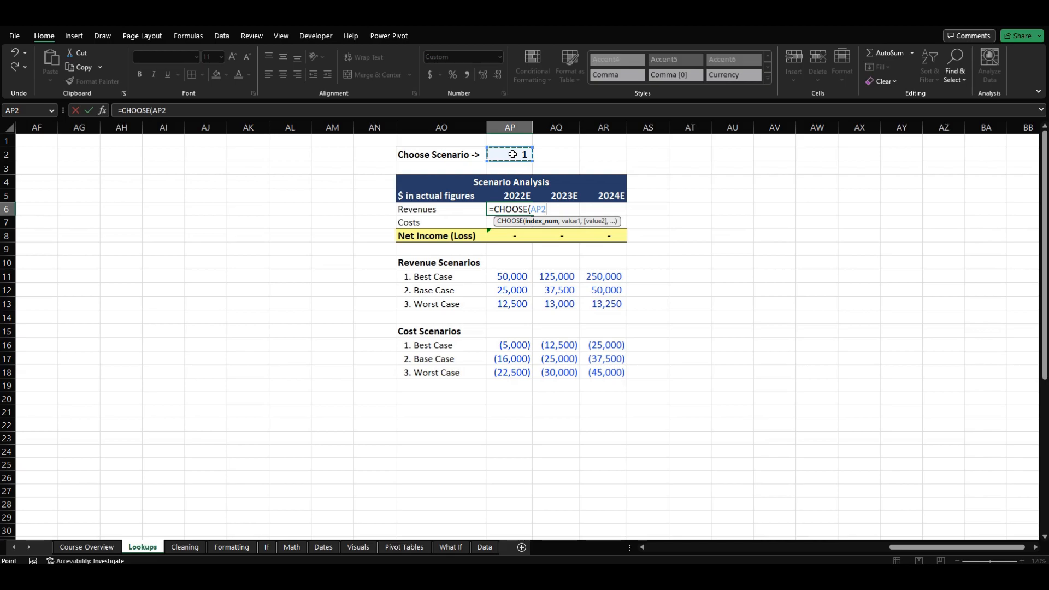
key("F4")
type(",")
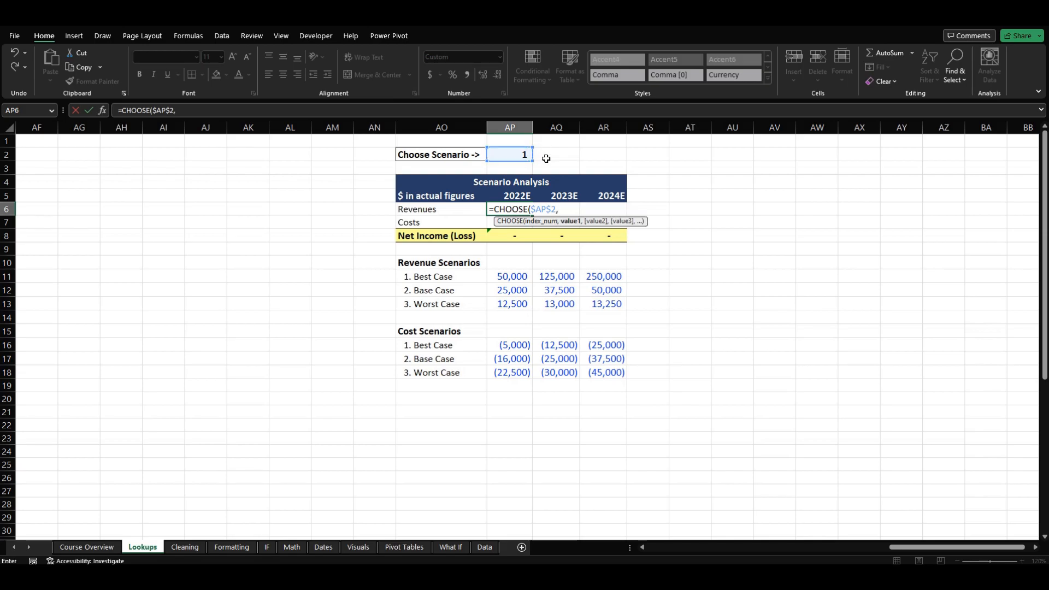
Step: Complete the AP6 CHOOSE formula with the 2022E revenue scenarios AP11, AP12 and AP13 as its values
left_click(498, 278)
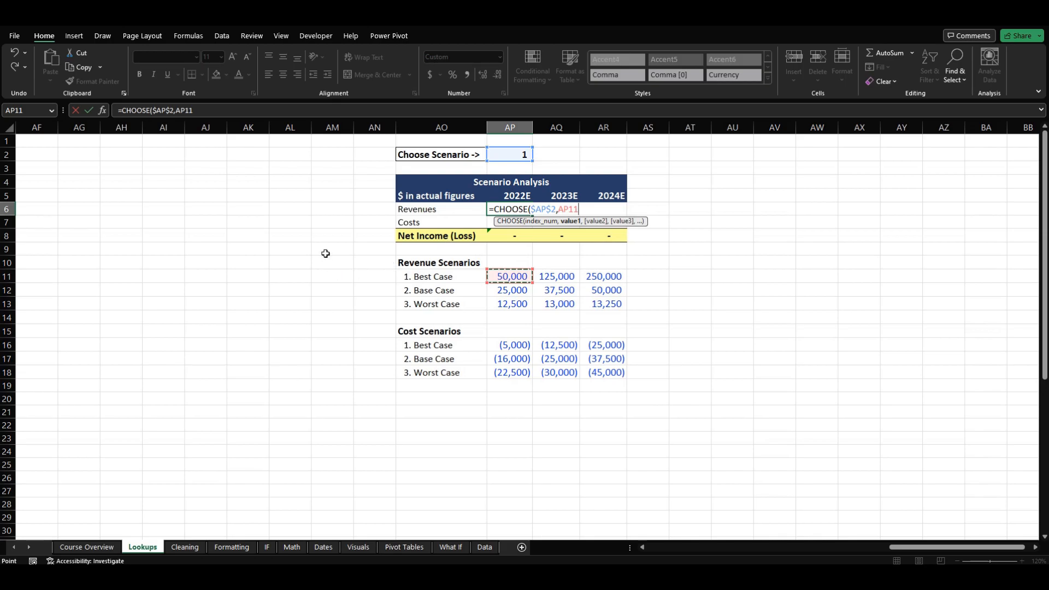
type(",")
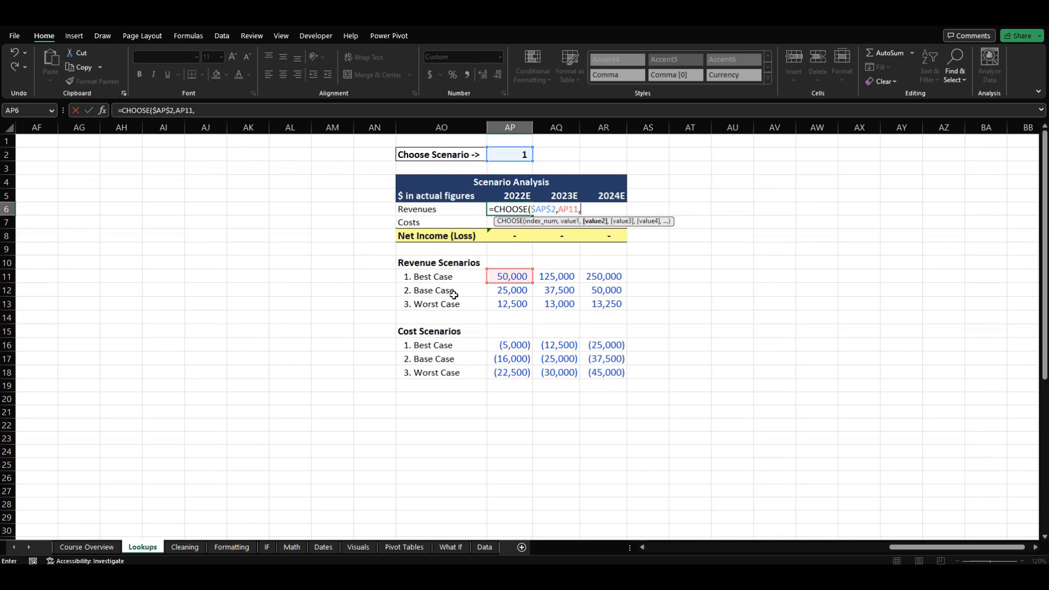
left_click(500, 292)
type(",")
left_click(506, 304)
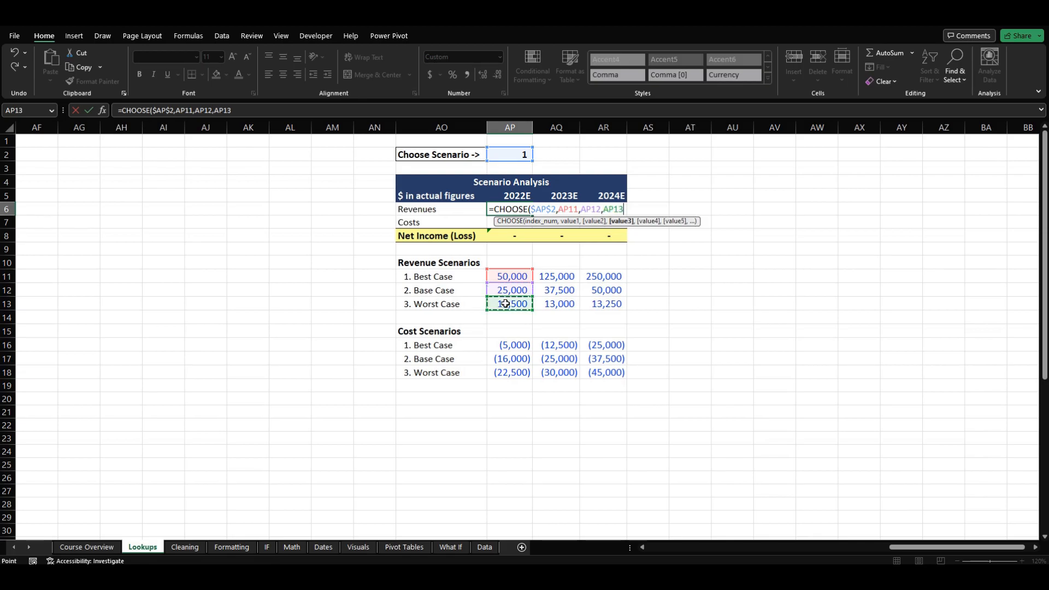
type(")")
key("Return")
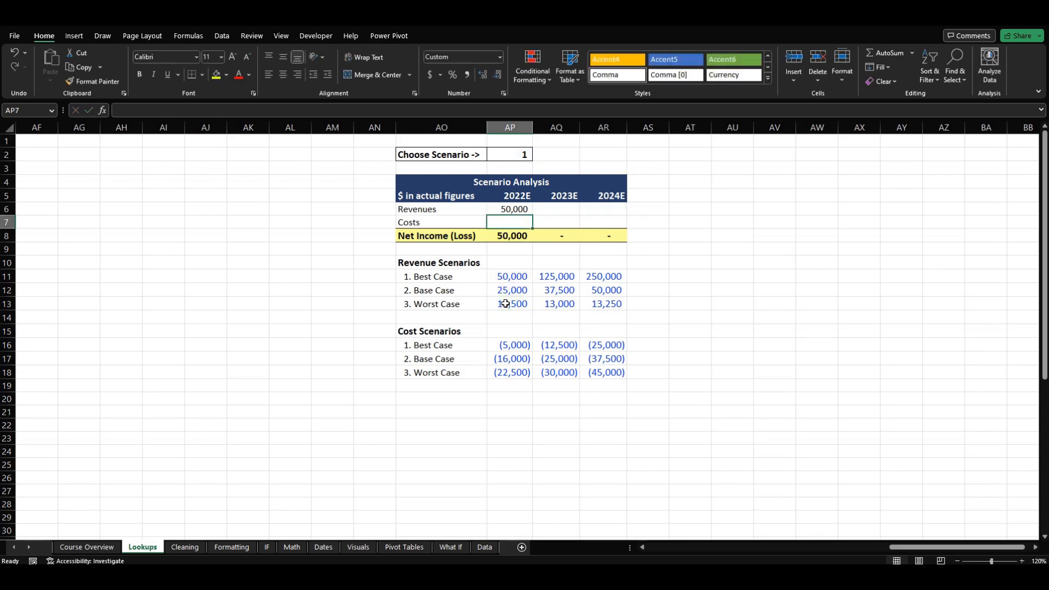
Step: Test the 2022E revenue formula by switching the scenario in AP2 to 2 and to 3
left_click(519, 208)
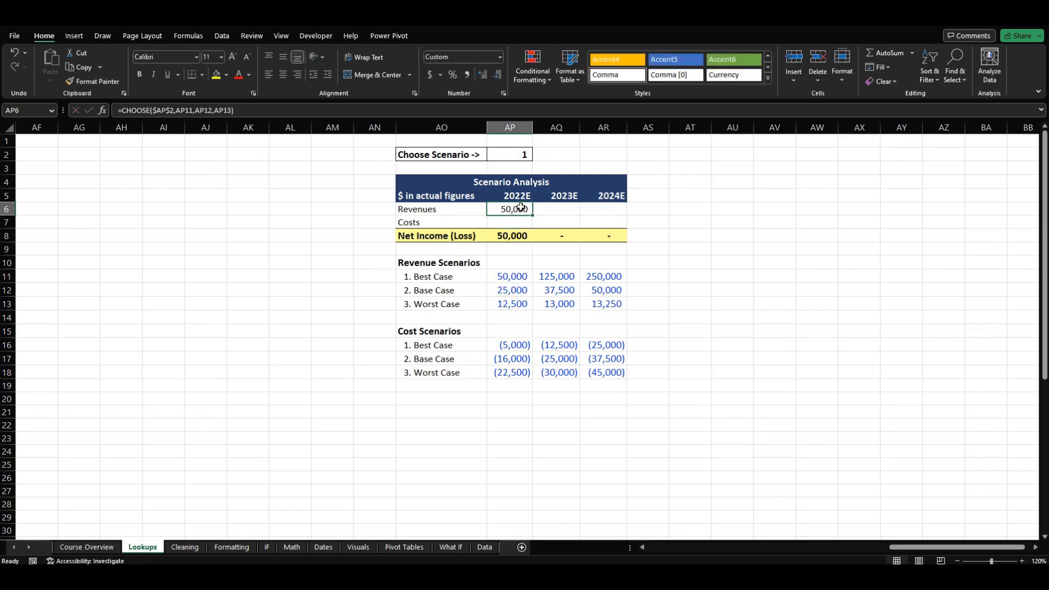
left_click(504, 152)
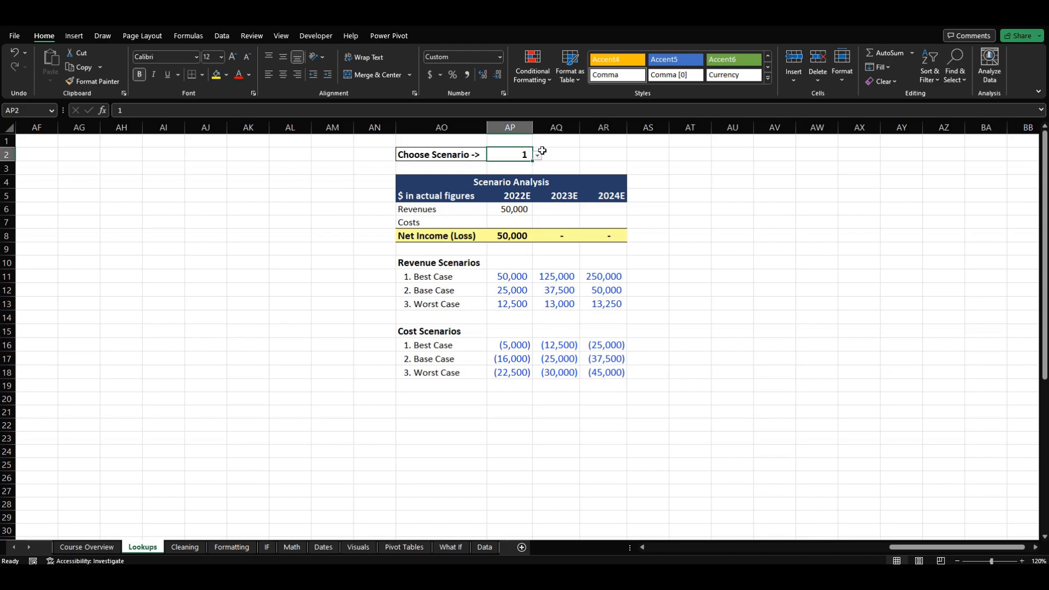
left_click(538, 156)
left_click(528, 175)
left_click(537, 155)
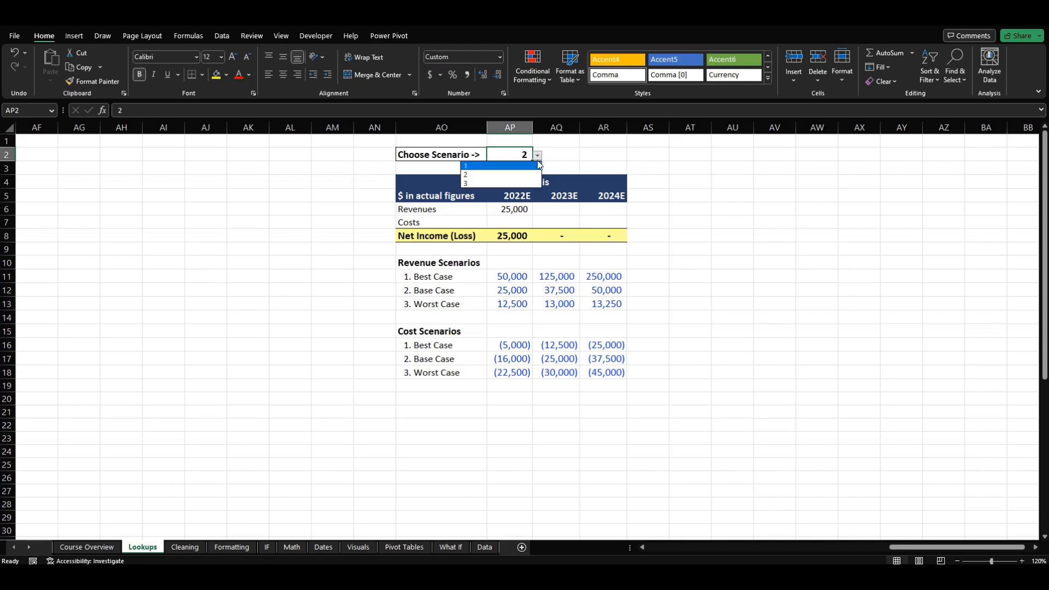
left_click(527, 184)
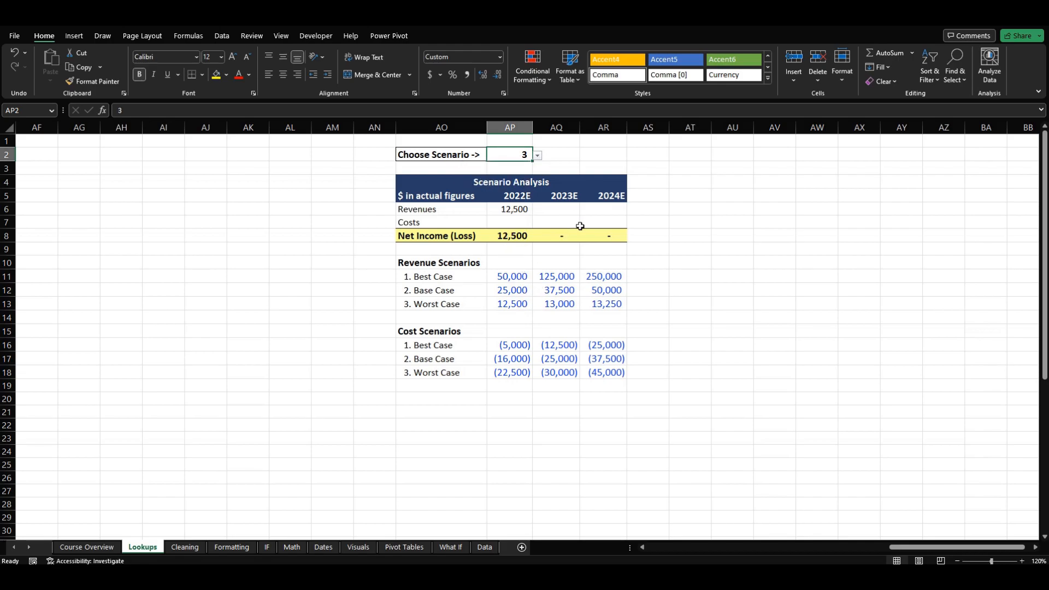
Step: Fill the AP6 revenue formula across to 2024E in AR6 and set the scenario in AP2 to 1
left_click(525, 209)
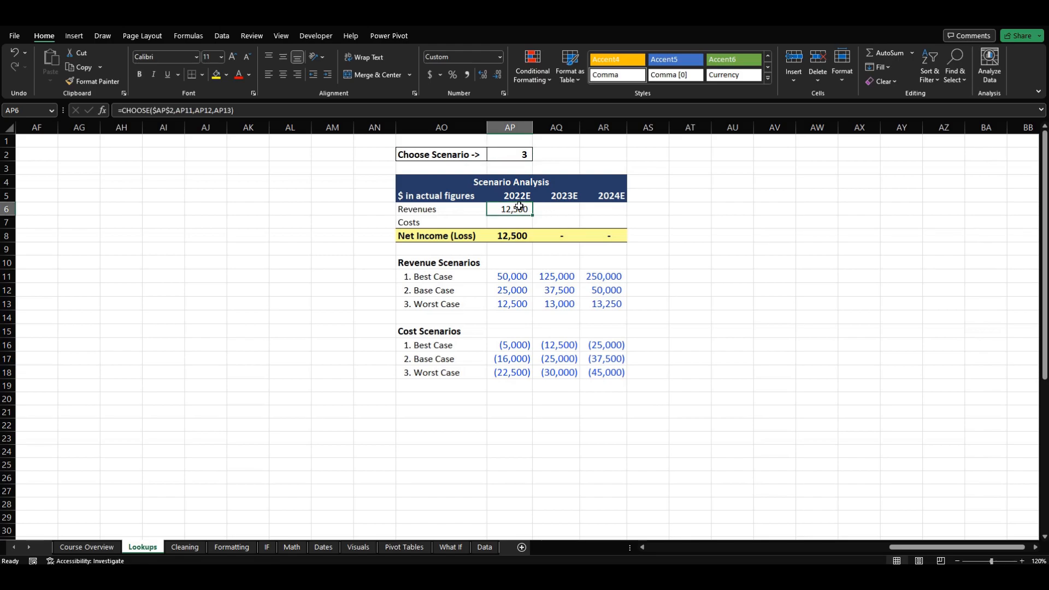
left_click_drag(532, 215, 606, 215)
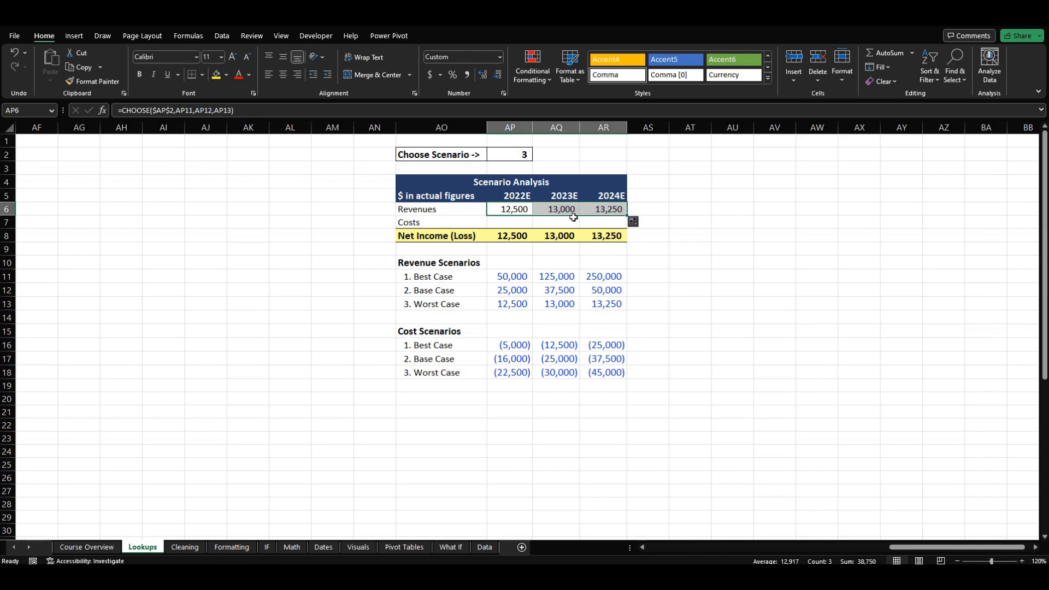
left_click(519, 154)
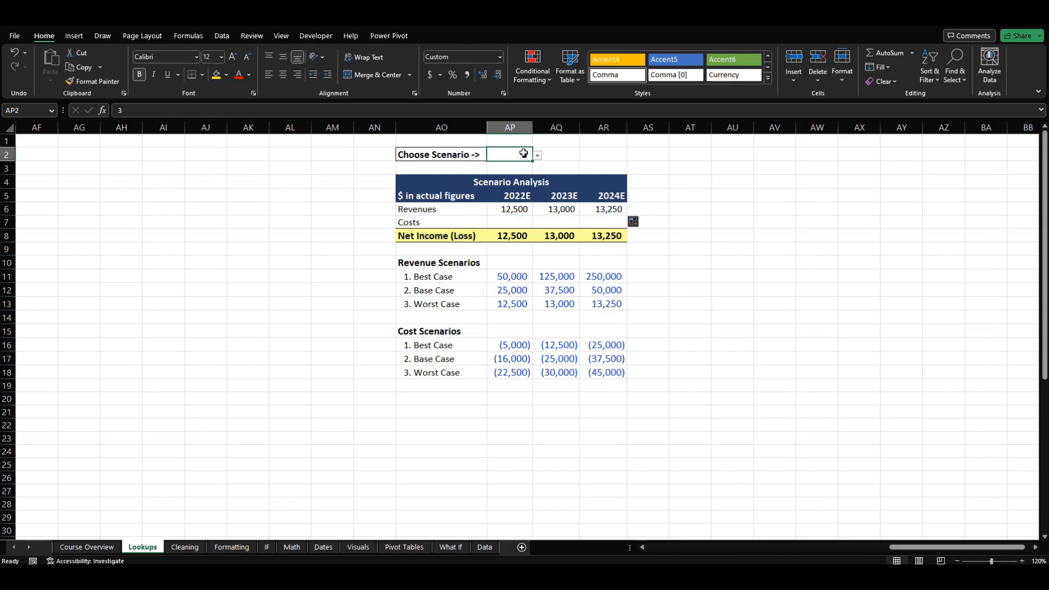
left_click(537, 155)
left_click(529, 166)
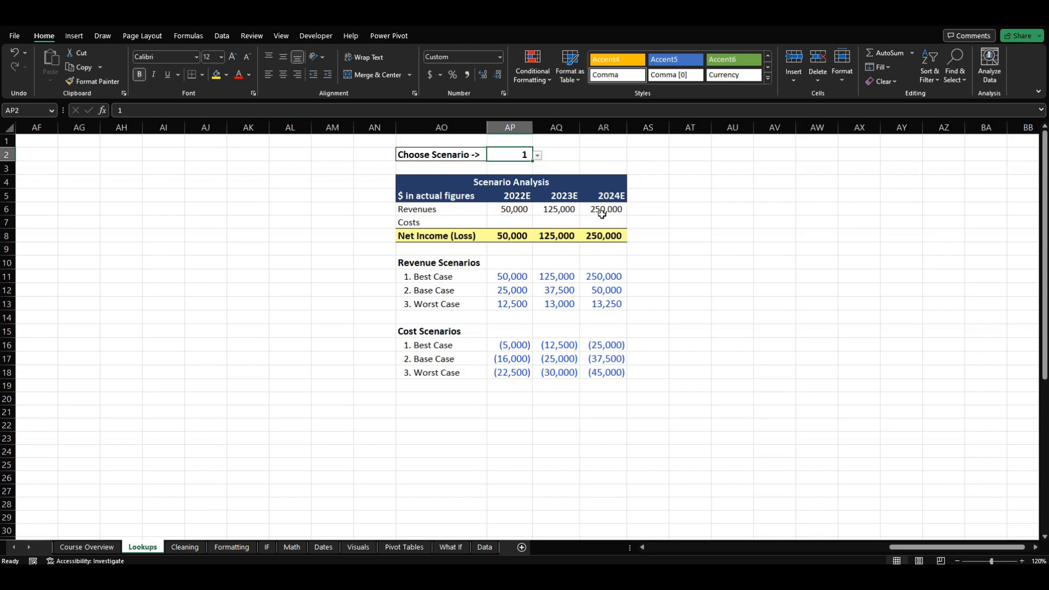
Step: Copy the AP6 formula down to AP7 and change its values to the cost scenarios AP16, AP17 and AP18
left_click(510, 210)
left_click_drag(533, 216, 532, 228)
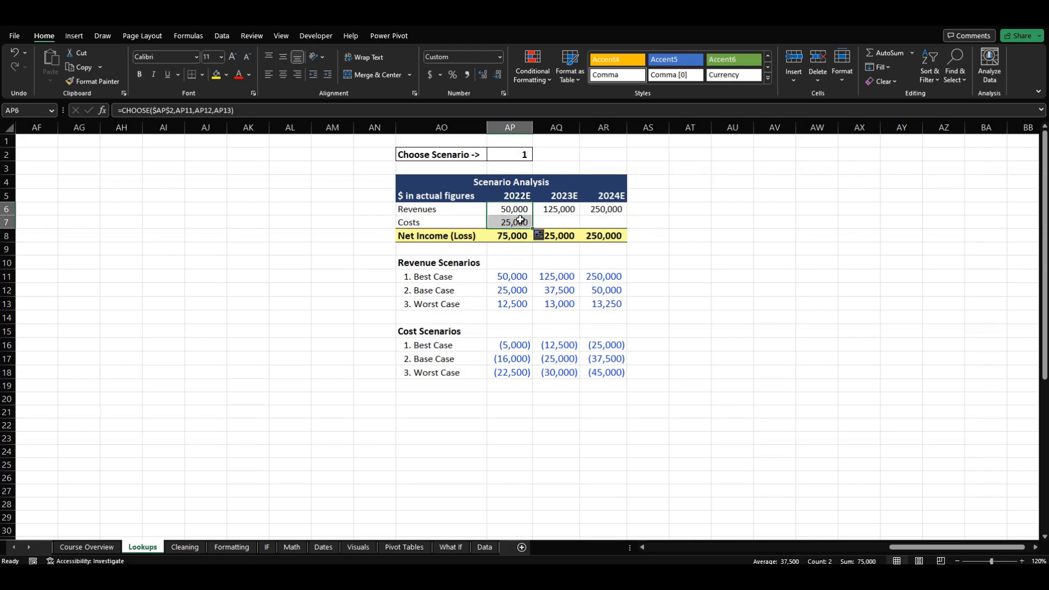
left_click(511, 223)
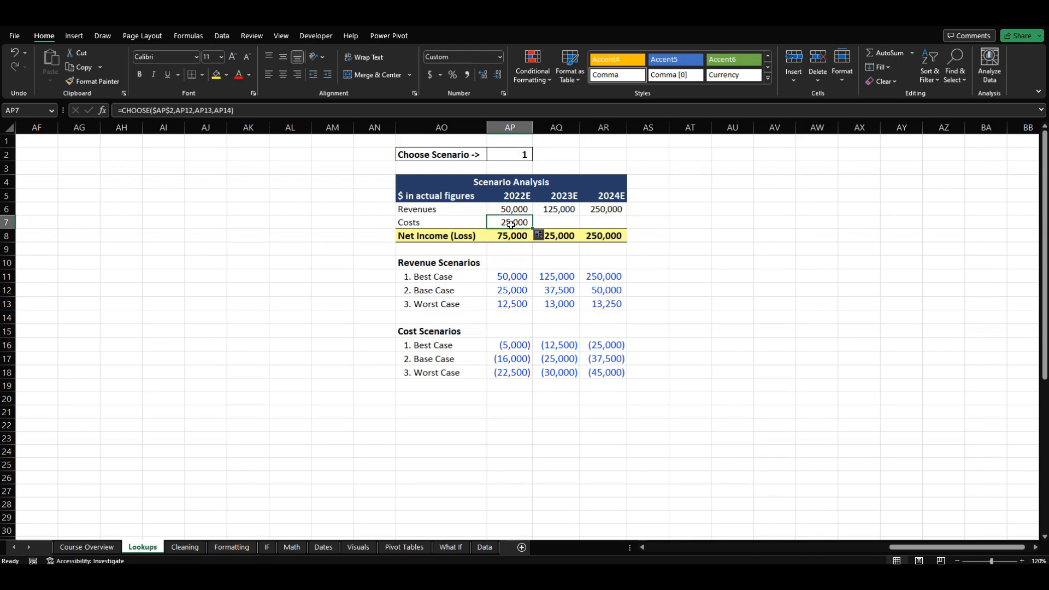
left_click(308, 111)
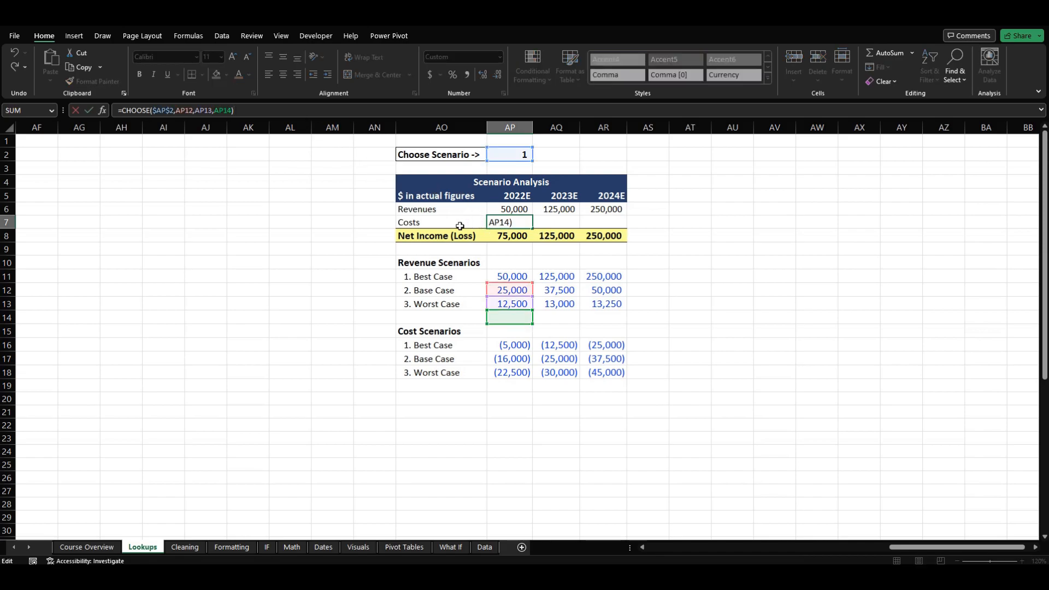
left_click(192, 111)
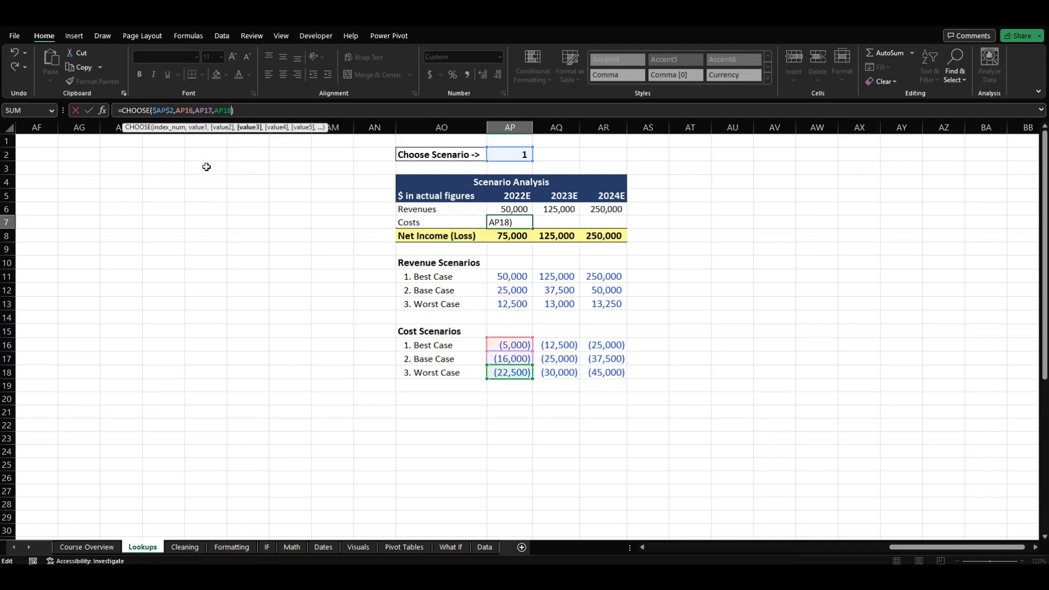
key("Return")
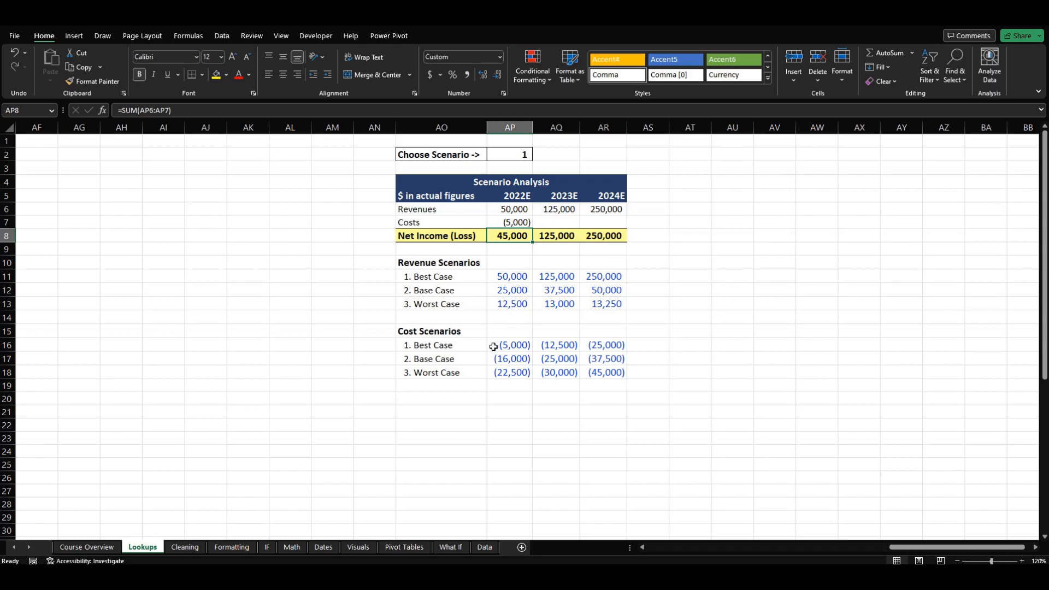
Step: Fill the 2022E costs formula in AP7 across to 2024E in AR7
left_click(526, 223)
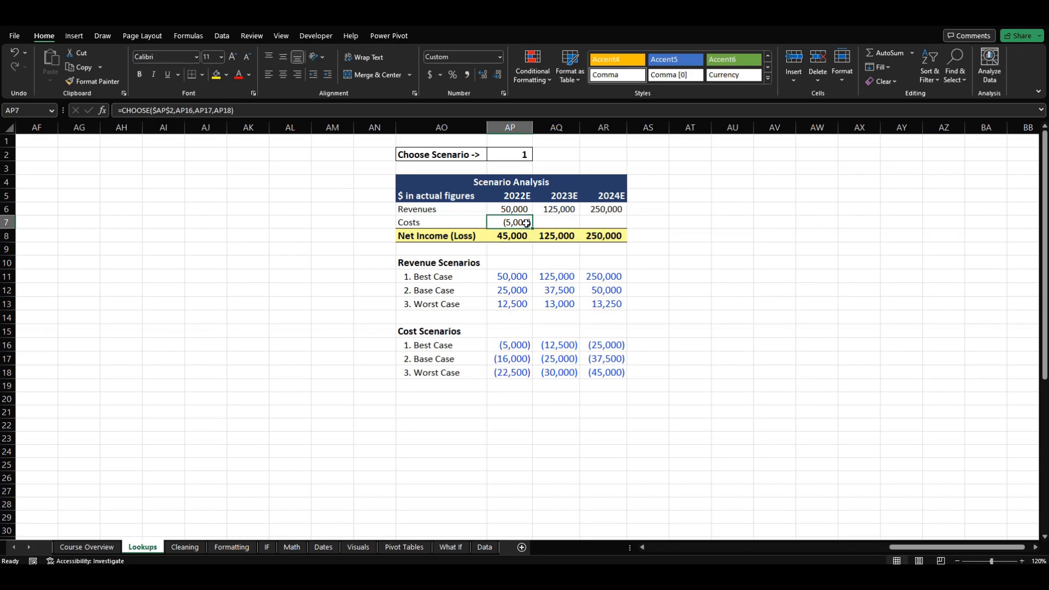
left_click_drag(533, 230, 622, 224)
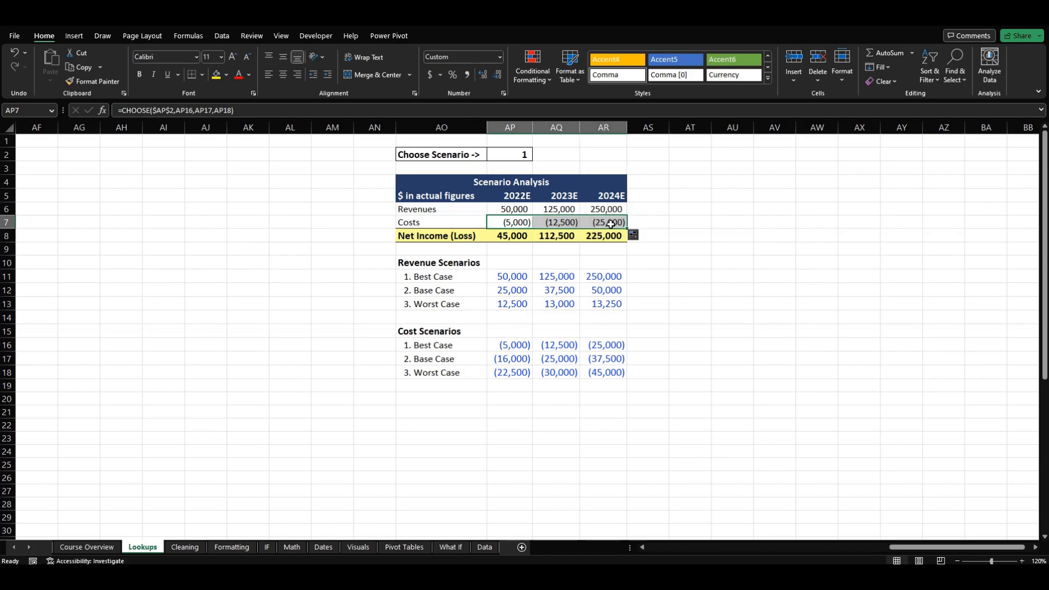
left_click(663, 212)
Step: Test the full scenario table by switching AP2 to scenario 2, to 3 and back to 1
left_click(510, 152)
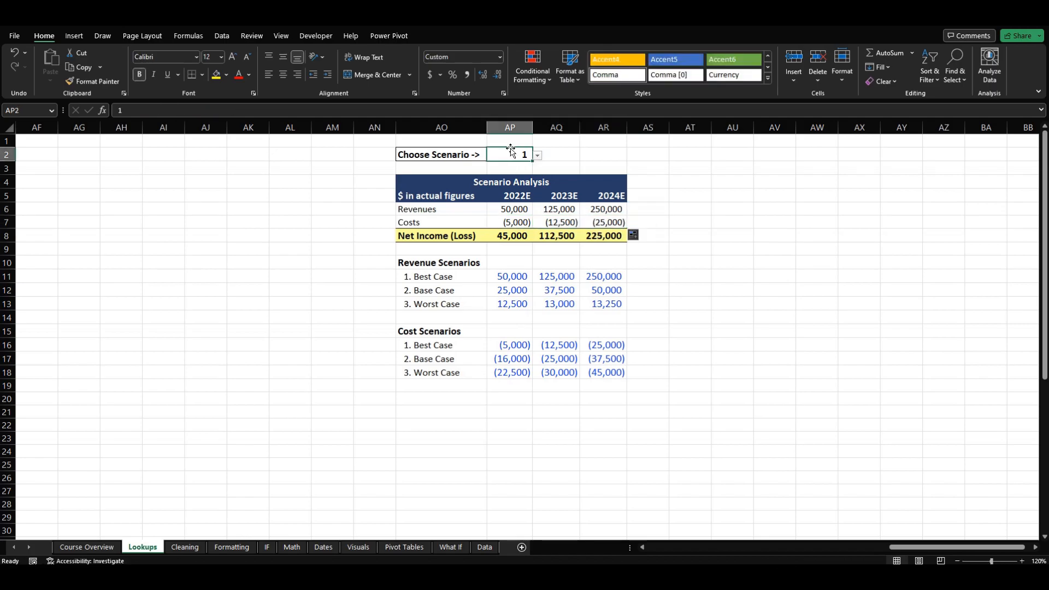
left_click(538, 156)
left_click(537, 158)
left_click(538, 158)
left_click(491, 174)
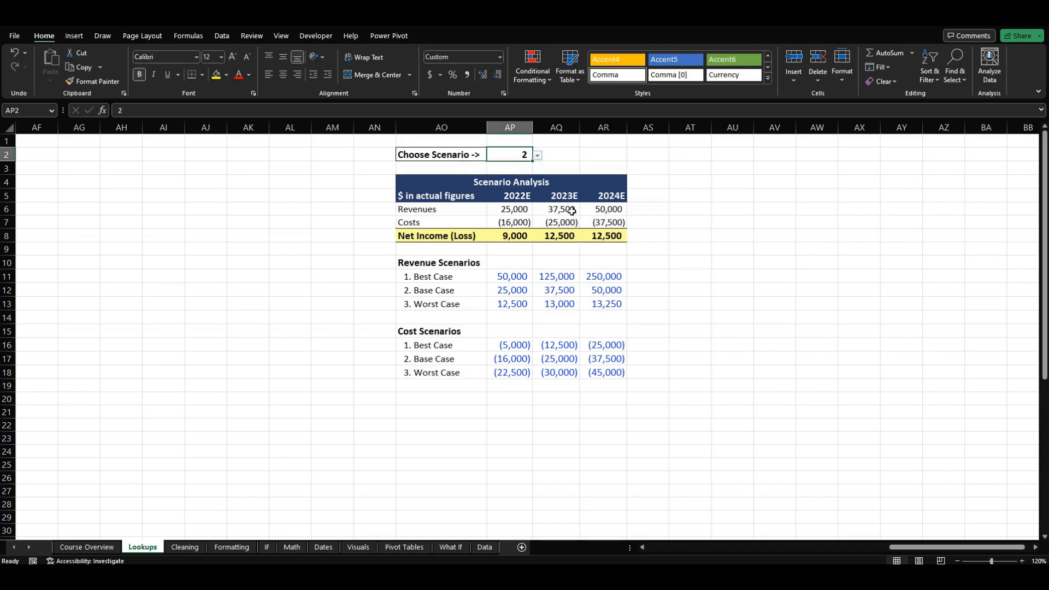
left_click(537, 157)
left_click(523, 183)
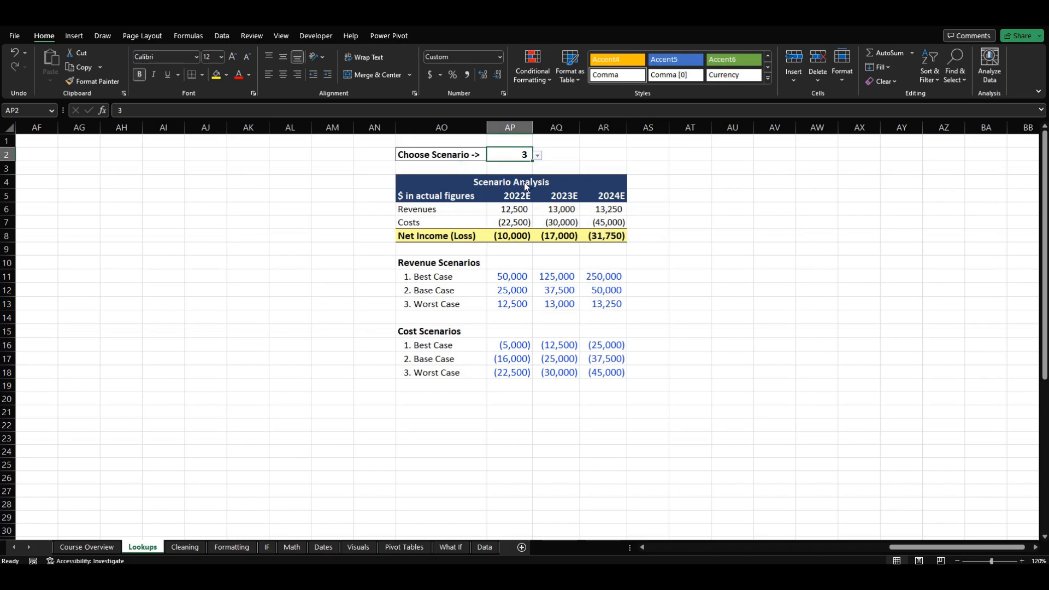
left_click(537, 156)
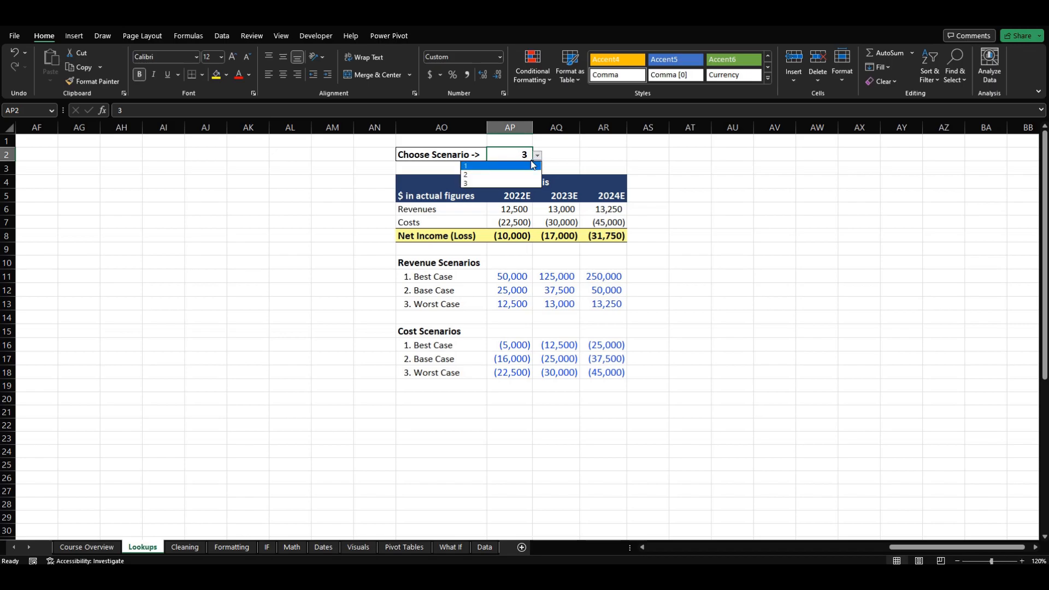
left_click(531, 167)
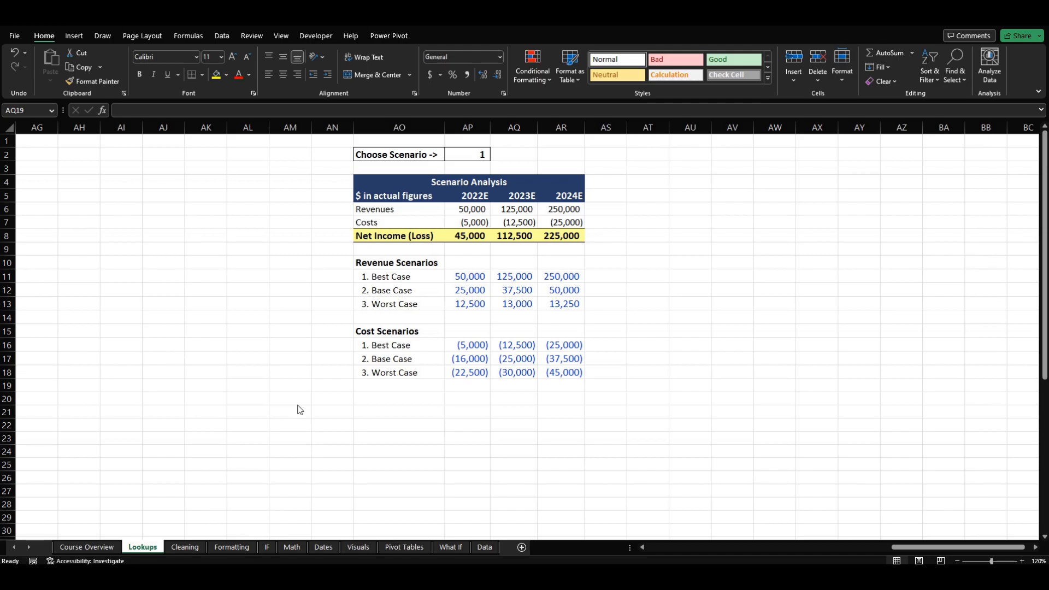
Step: Return to the plant price table and review the arguments of both MATCH functions in the X21 INDEX formula
left_click_drag(995, 548, 870, 551)
left_click(458, 403)
key("Down")
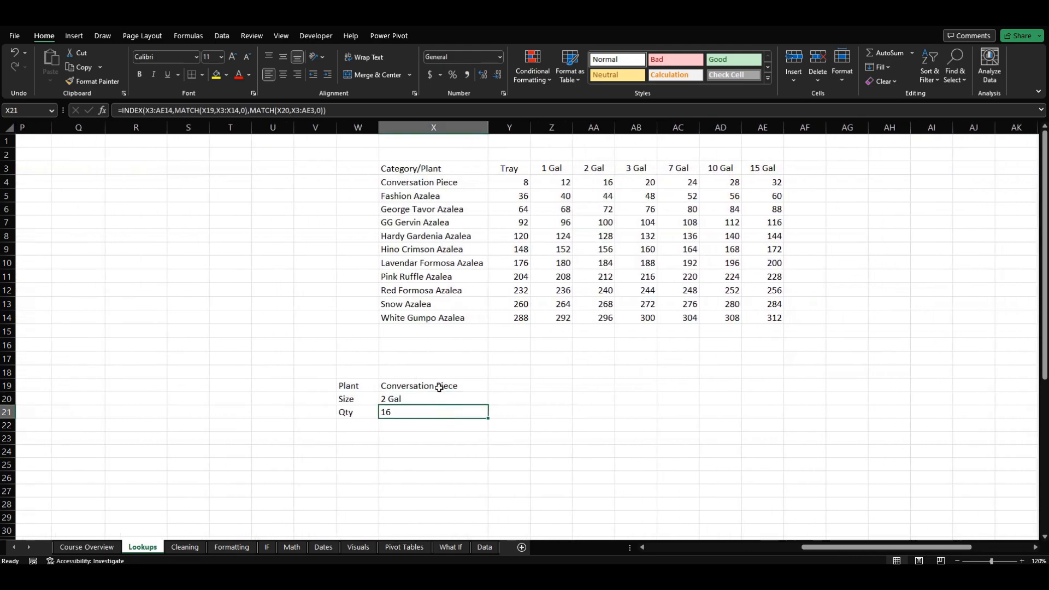
left_click(300, 111)
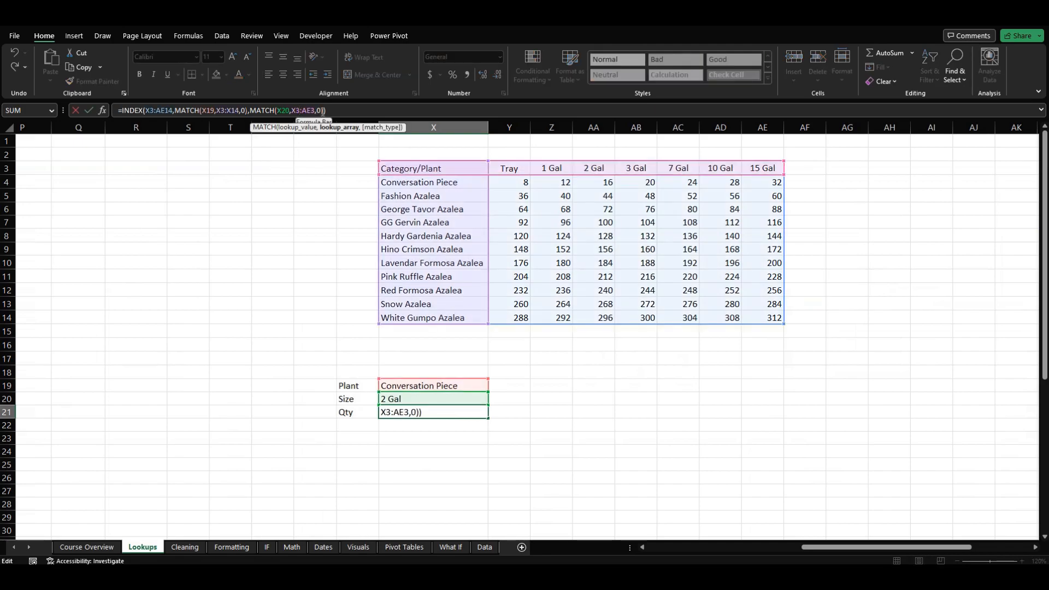
left_click(320, 111)
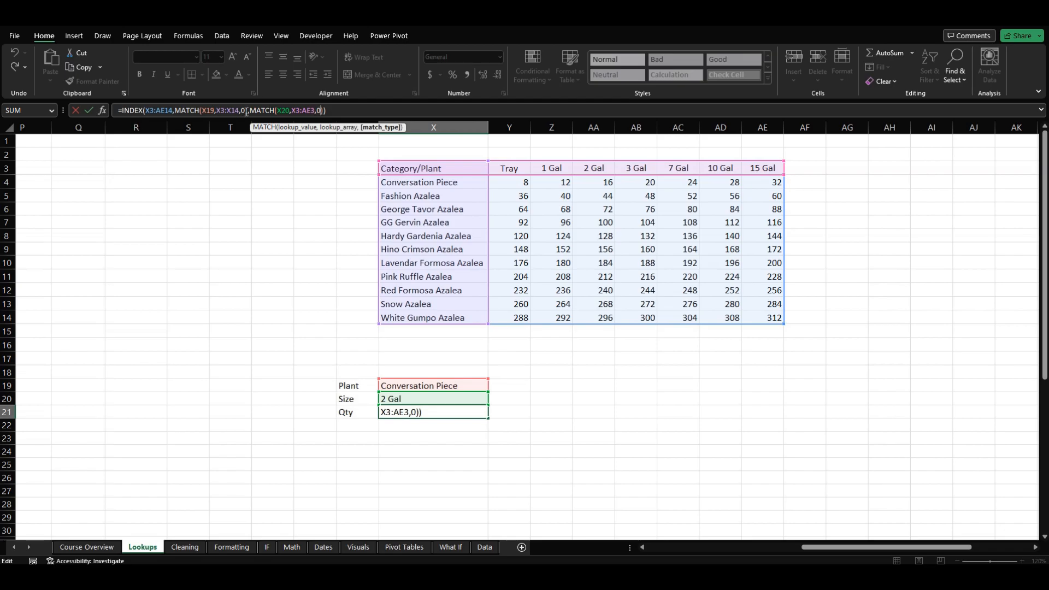
left_click(319, 263)
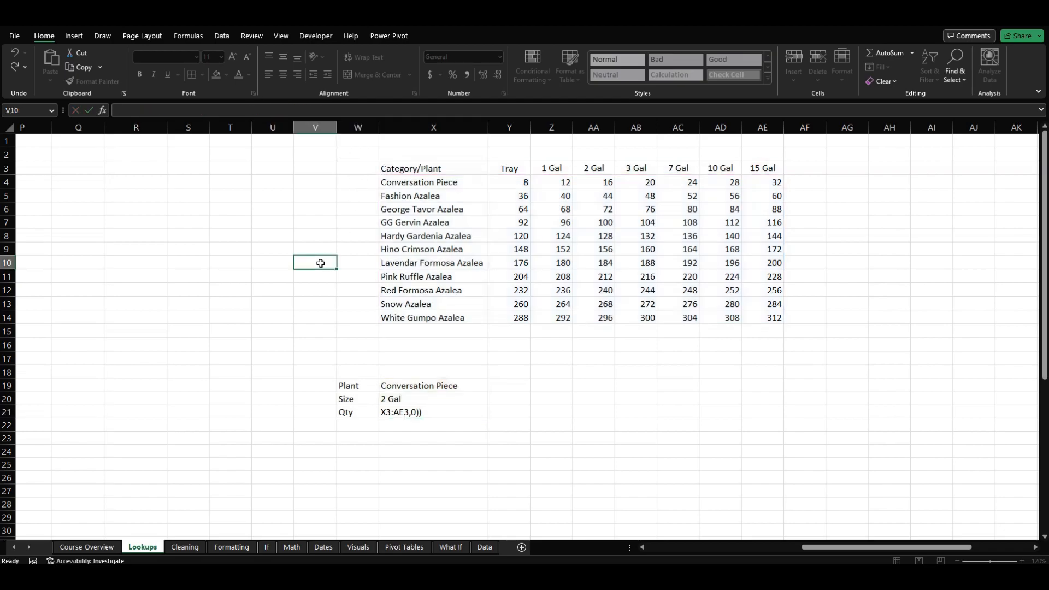
left_click_drag(846, 546, 868, 546)
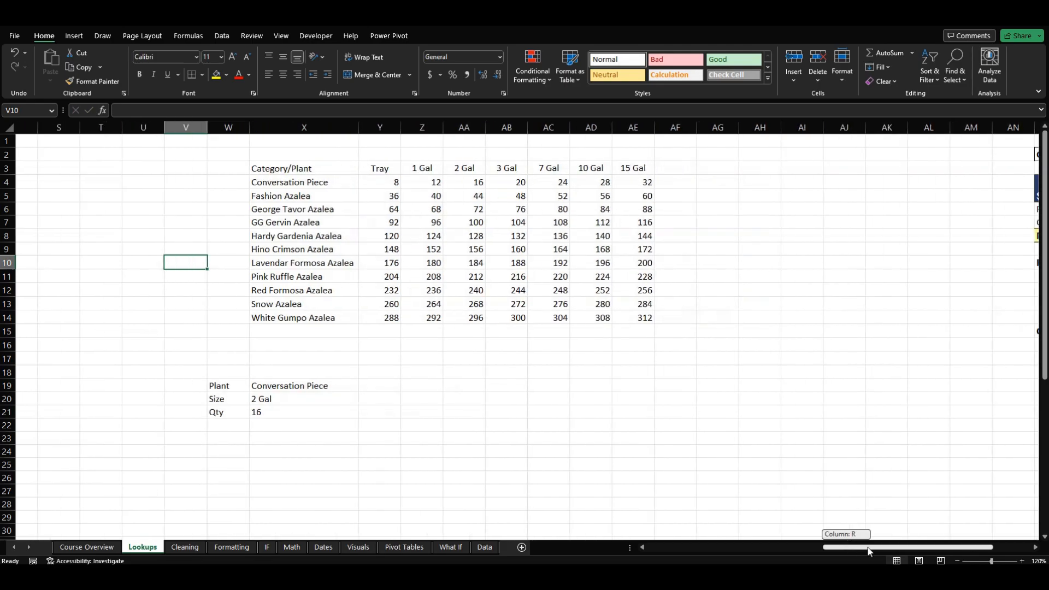
left_click(532, 402)
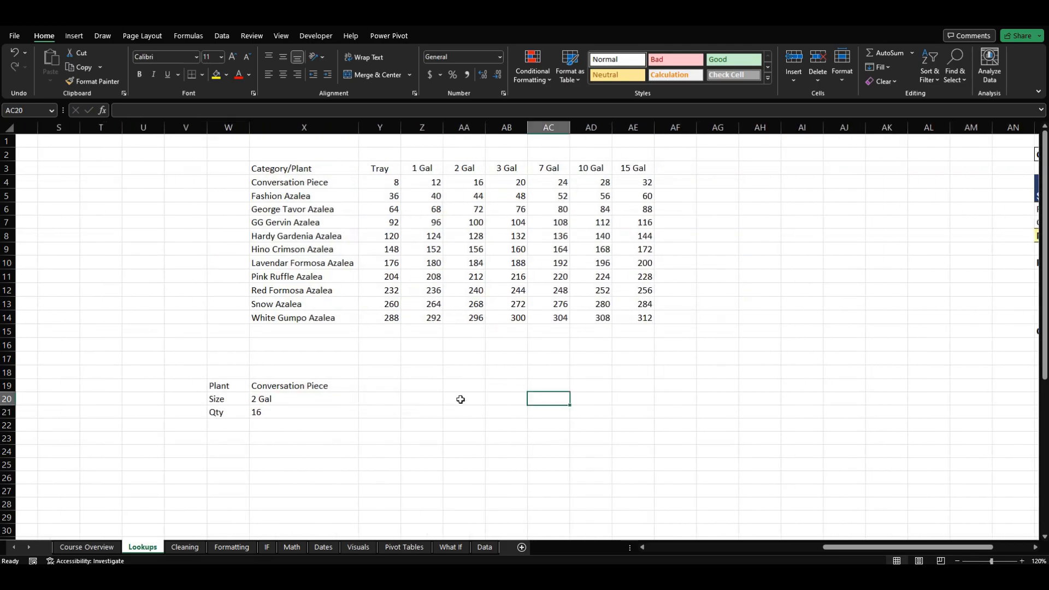